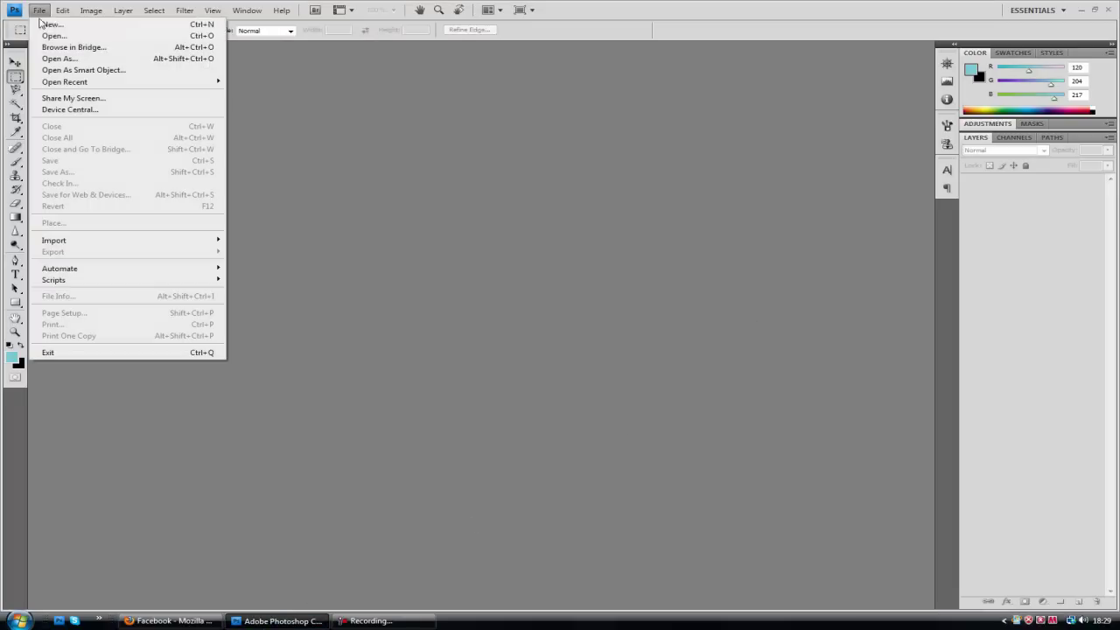
Open Photoshop CS4's File menu to begin a new document.
{"action": "left_click", "coordinate": [52, 23]}
Create a 1650 × 1050 px document with a white background, then make black the foreground colour.
{"action": "left_click", "coordinate": [472, 176]}
{"action": "left_click_drag", "start_coordinate": [472, 176], "coordinate": [382, 174]}
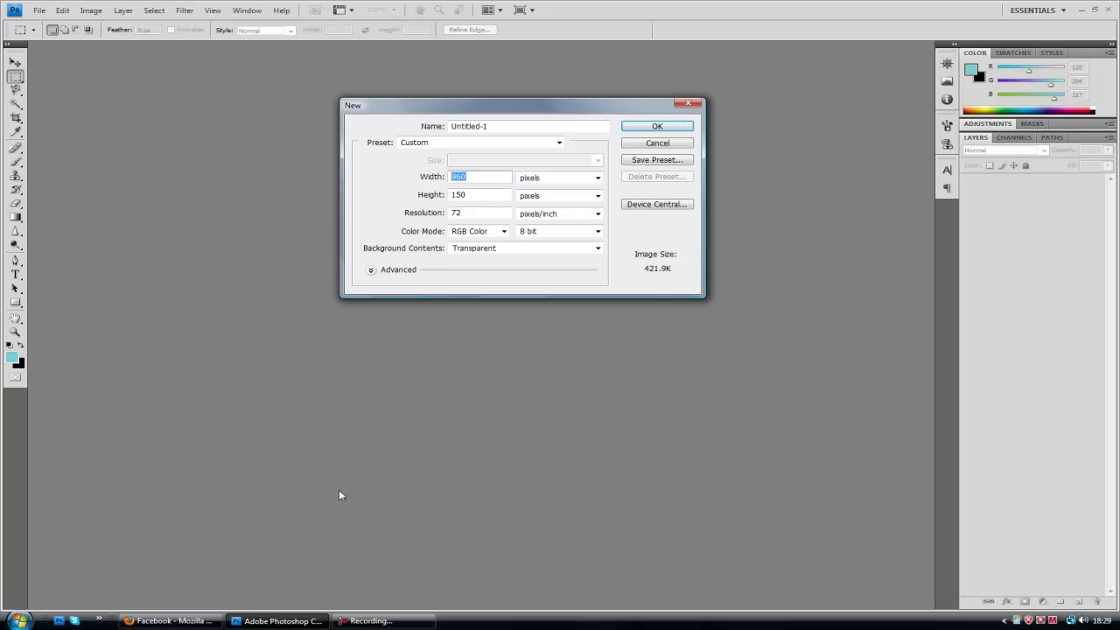
{"action": "type", "text": "1650"}
{"action": "key", "text": "Tab"}
{"action": "key", "text": "Tab"}
{"action": "type", "text": "1050"}
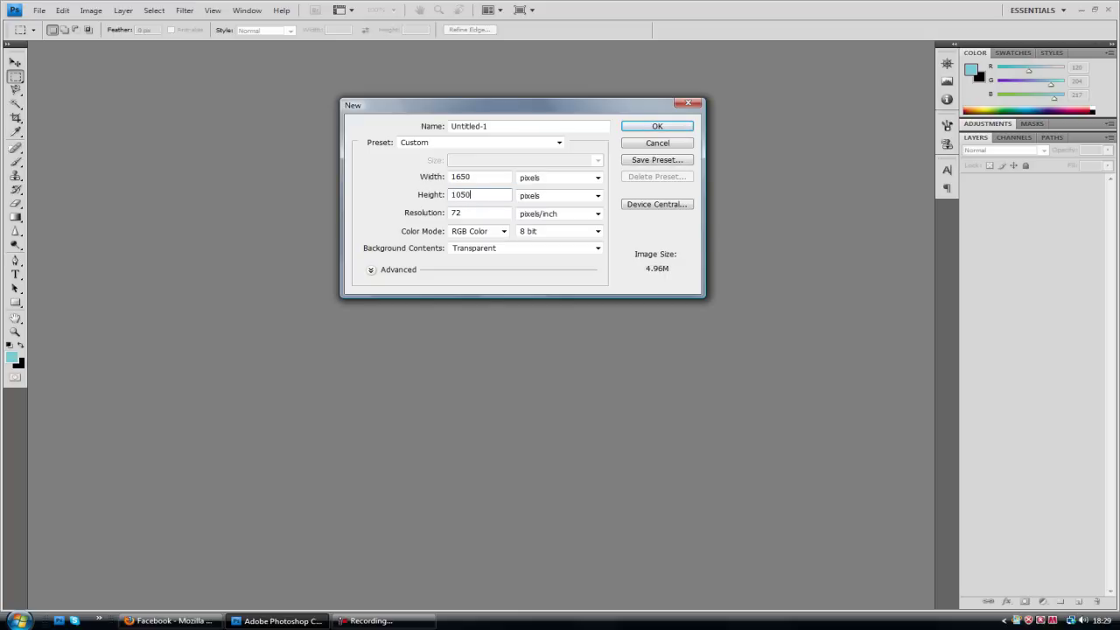
{"action": "left_click", "coordinate": [532, 250]}
{"action": "left_click", "coordinate": [500, 257]}
{"action": "left_click", "coordinate": [657, 128]}
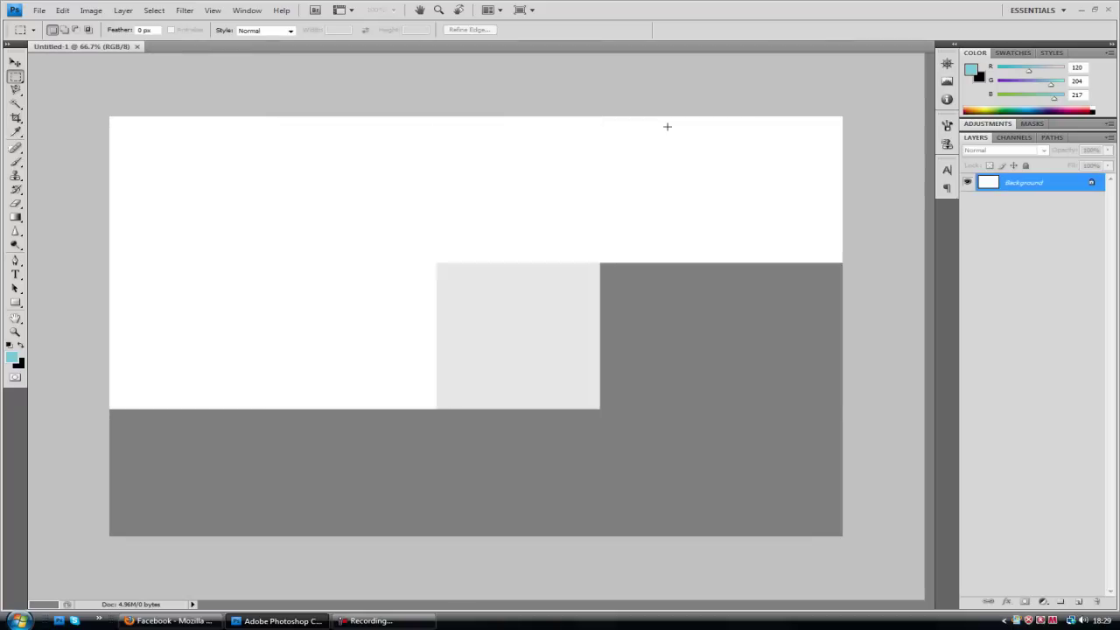
{"action": "key", "text": "x"}
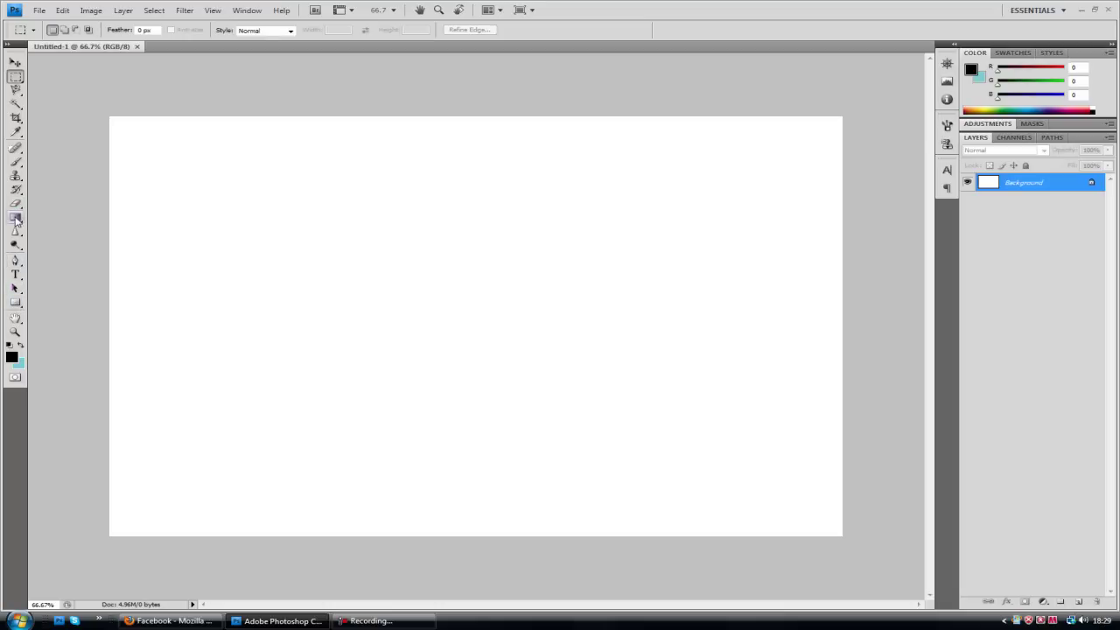
Fill the canvas black with the Paint Bucket and convert the Background into Layer 0.
{"action": "left_click_drag", "start_coordinate": [14, 217], "coordinate": [26, 220]}
{"action": "left_click", "coordinate": [52, 228]}
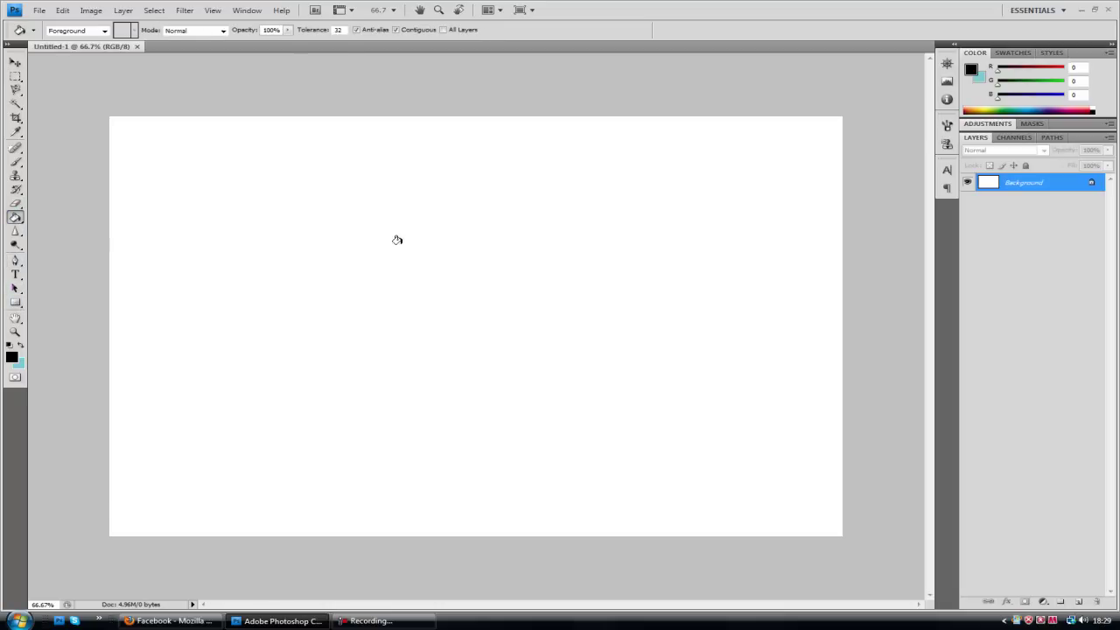
{"action": "left_click", "coordinate": [477, 241]}
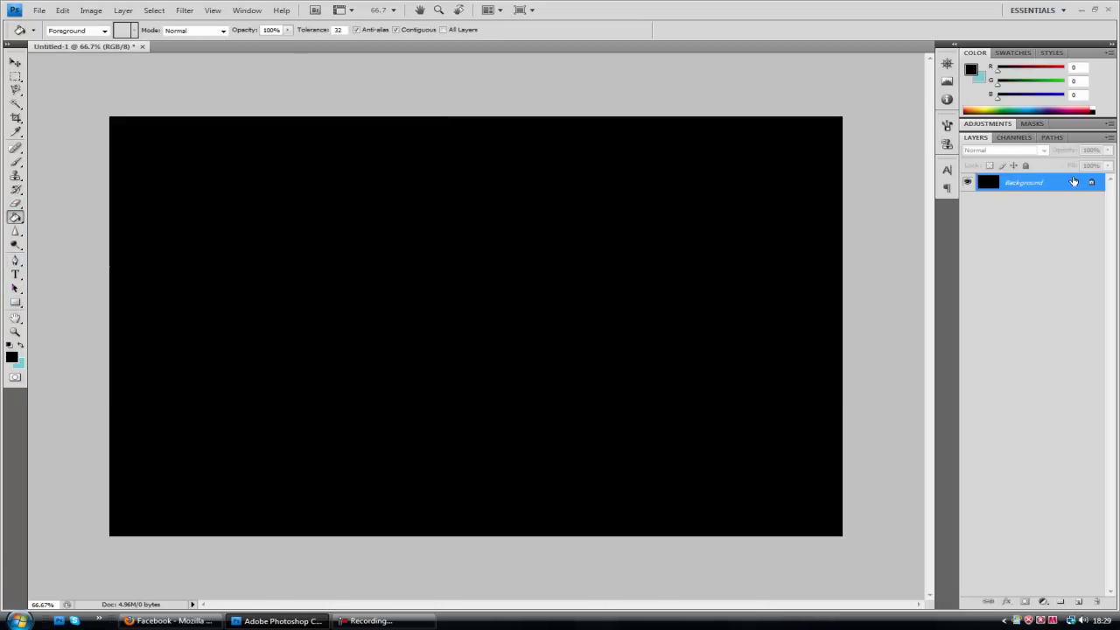
{"action": "double_click", "coordinate": [1074, 181]}
{"action": "key", "text": "Return"}
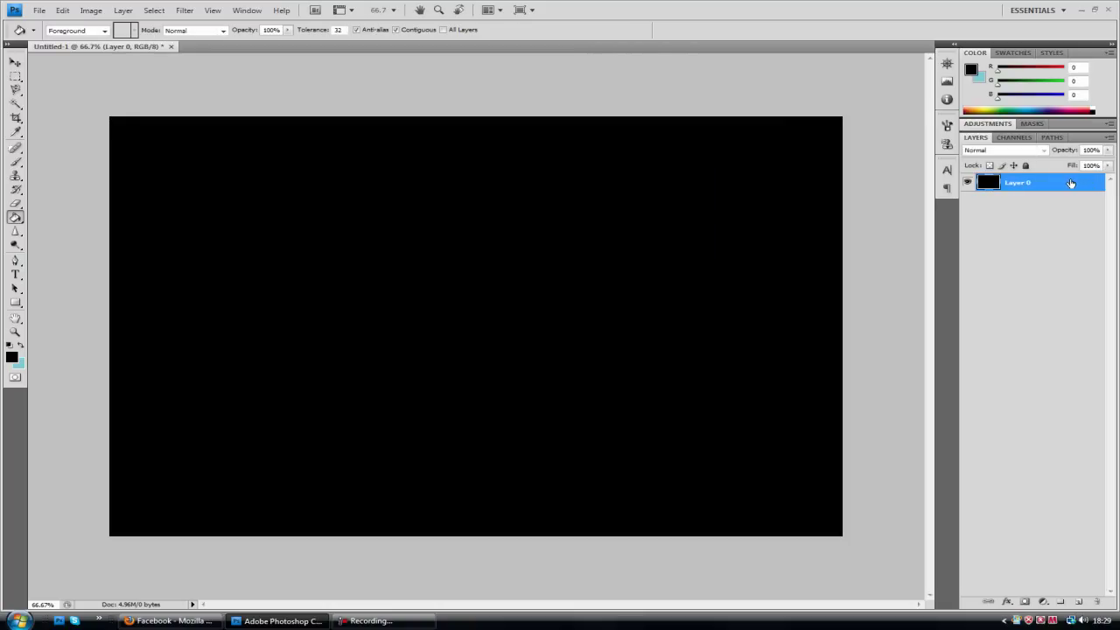
Add a reversed radial Gradient Overlay to Layer 0.
{"action": "double_click", "coordinate": [1068, 185]}
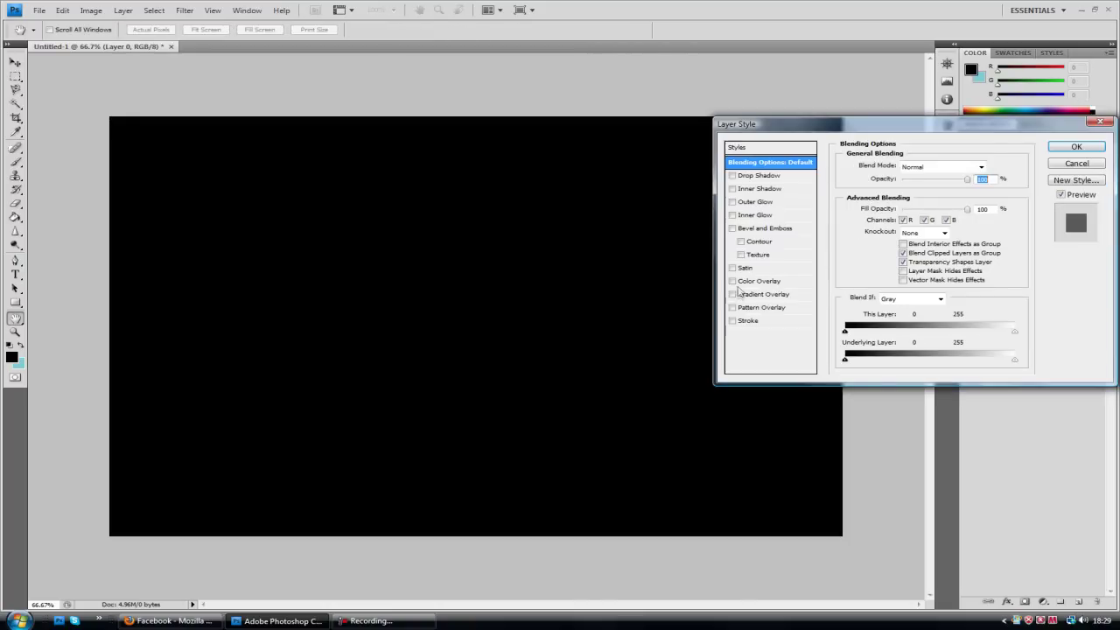
{"action": "left_click", "coordinate": [732, 294]}
{"action": "left_click", "coordinate": [780, 295]}
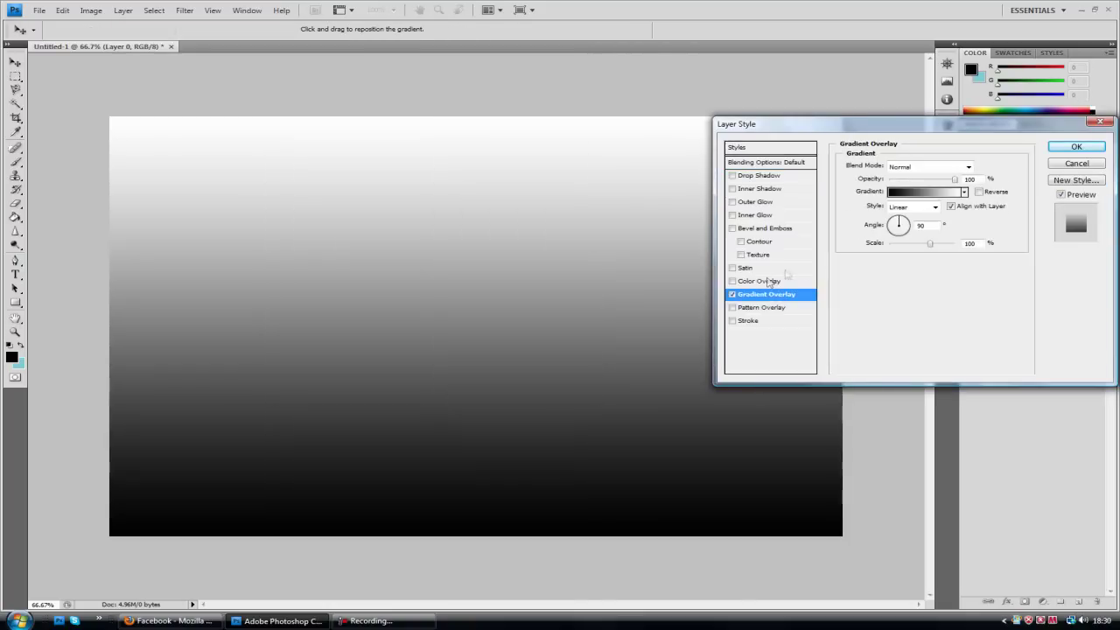
{"action": "left_click", "coordinate": [901, 207]}
{"action": "left_click", "coordinate": [903, 217]}
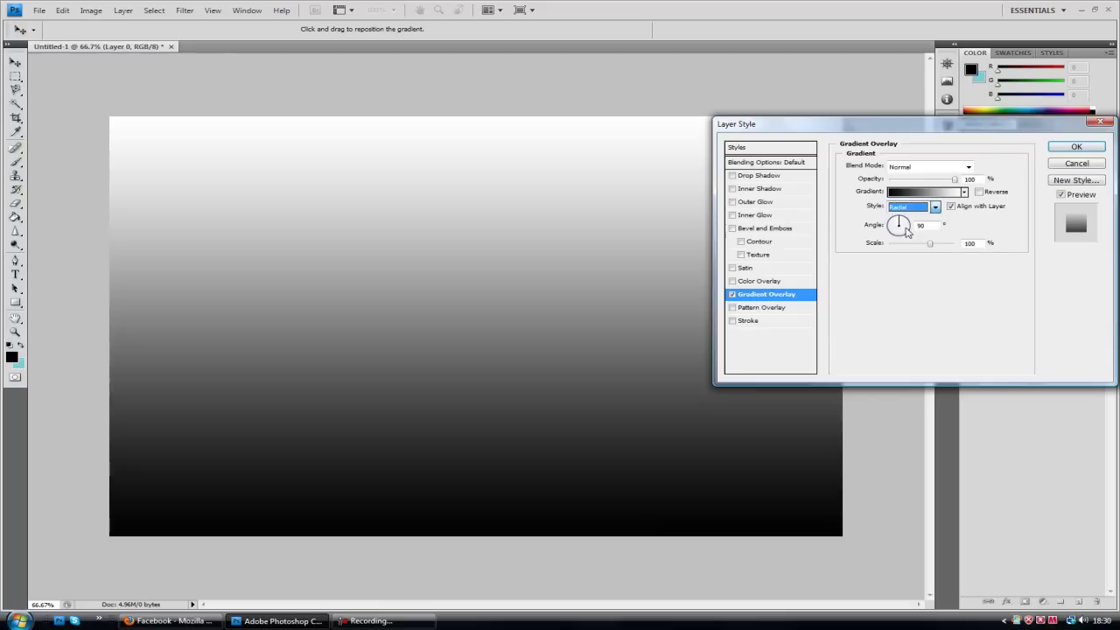
{"action": "left_click", "coordinate": [979, 192]}
Set the gradient's right stop to a dark grey sampled from the canvas.
{"action": "left_click", "coordinate": [910, 192]}
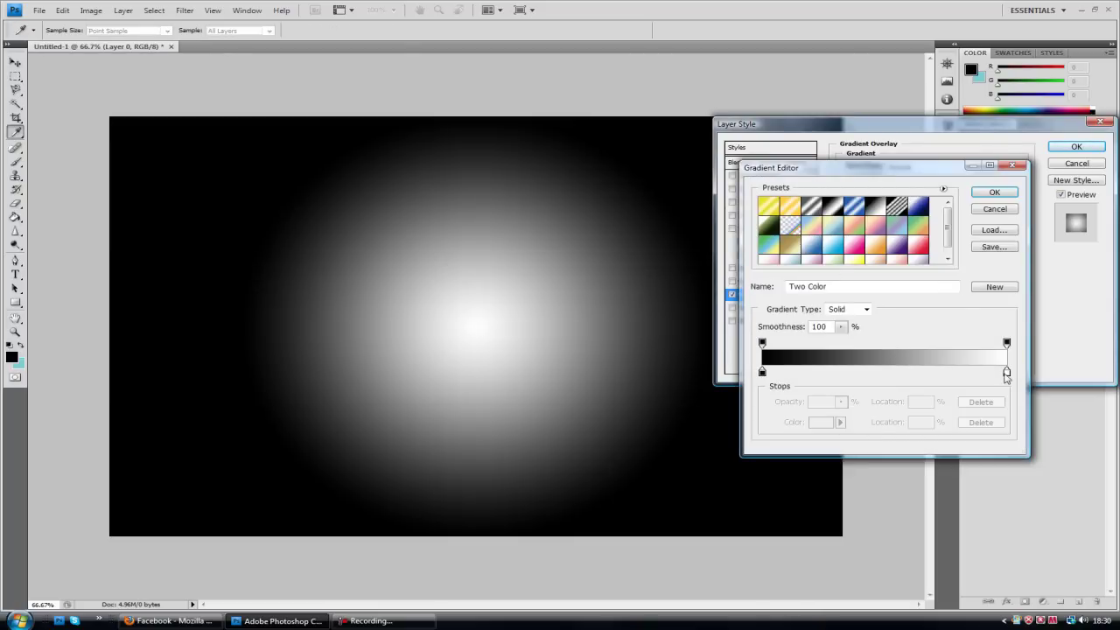
{"action": "double_click", "coordinate": [1006, 372]}
{"action": "left_click", "coordinate": [608, 363]}
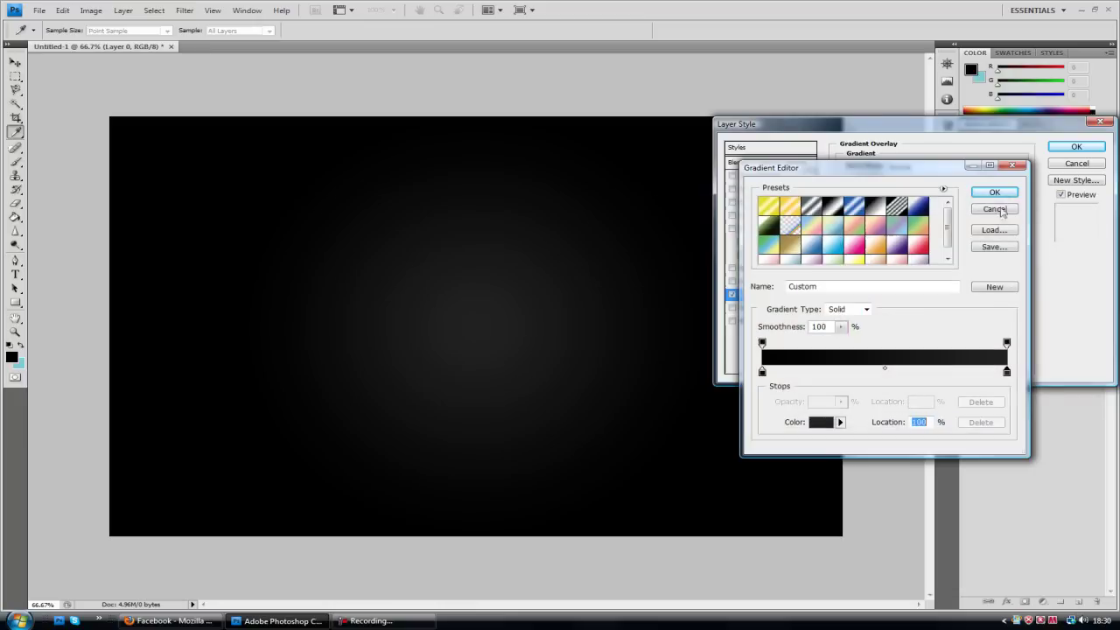
{"action": "left_click", "coordinate": [996, 224]}
{"action": "left_click", "coordinate": [998, 197]}
Set the left gradient stop to #111111, scale the overlay to 150, and apply it.
{"action": "left_click", "coordinate": [927, 187]}
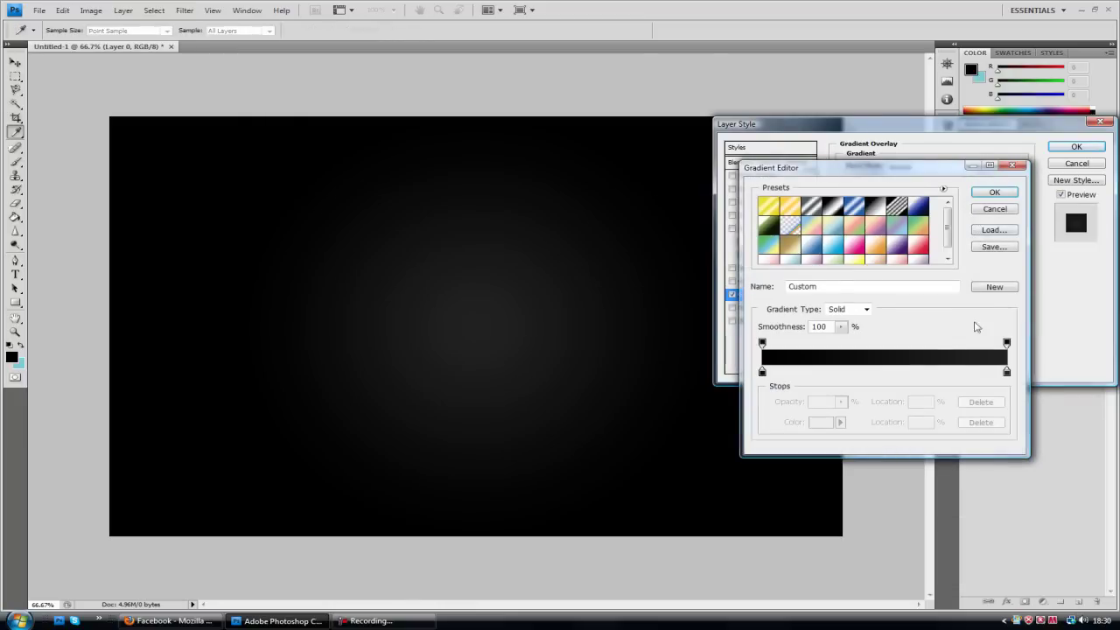
{"action": "left_click", "coordinate": [762, 372]}
{"action": "double_click", "coordinate": [762, 372]}
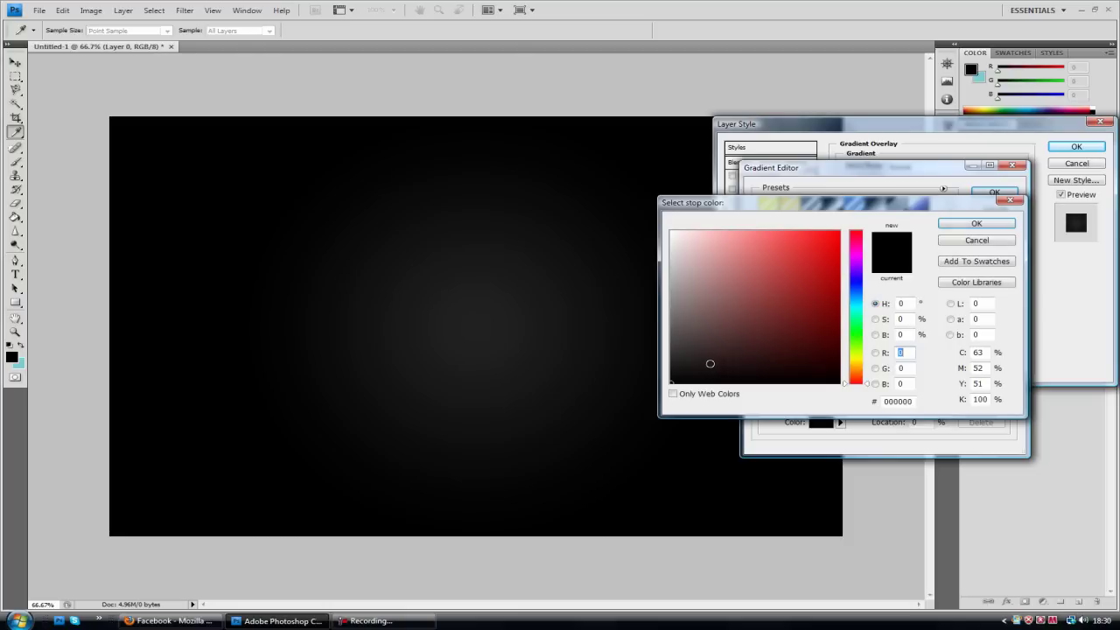
{"action": "type", "text": "17"}
{"action": "key", "text": "Tab"}
{"action": "type", "text": "17"}
{"action": "key", "text": "Tab"}
{"action": "type", "text": "17"}
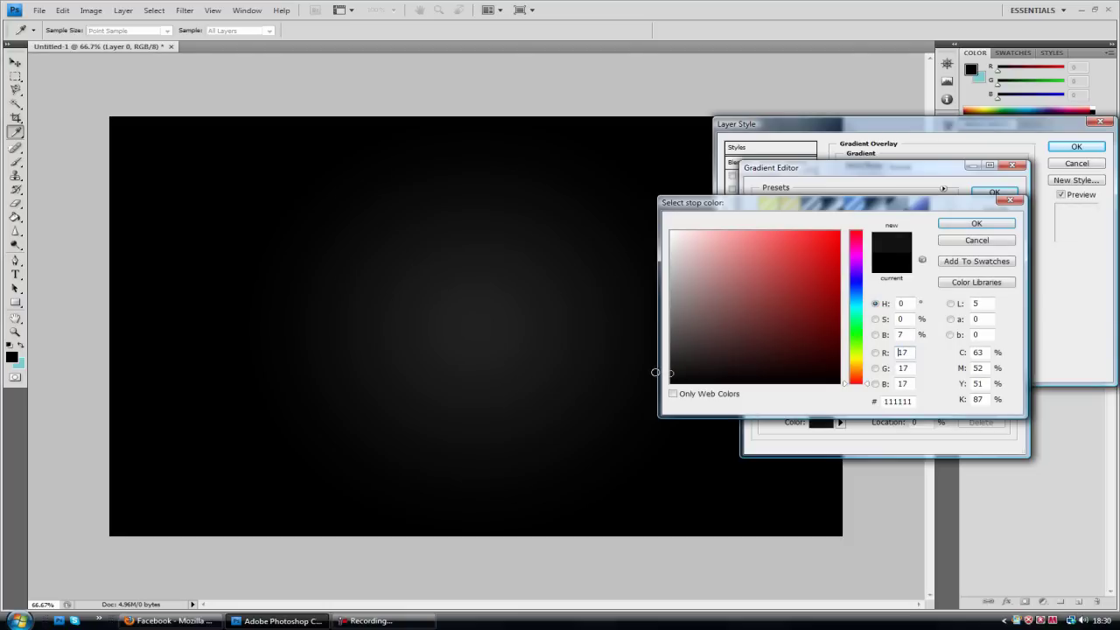
{"action": "left_click", "coordinate": [954, 225]}
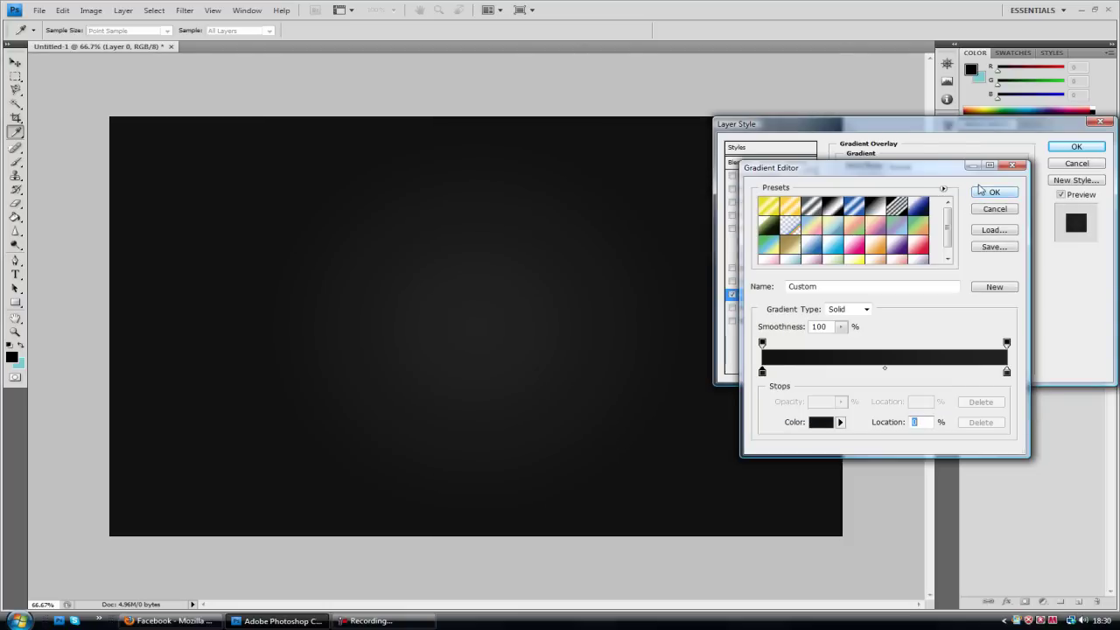
{"action": "left_click", "coordinate": [983, 191]}
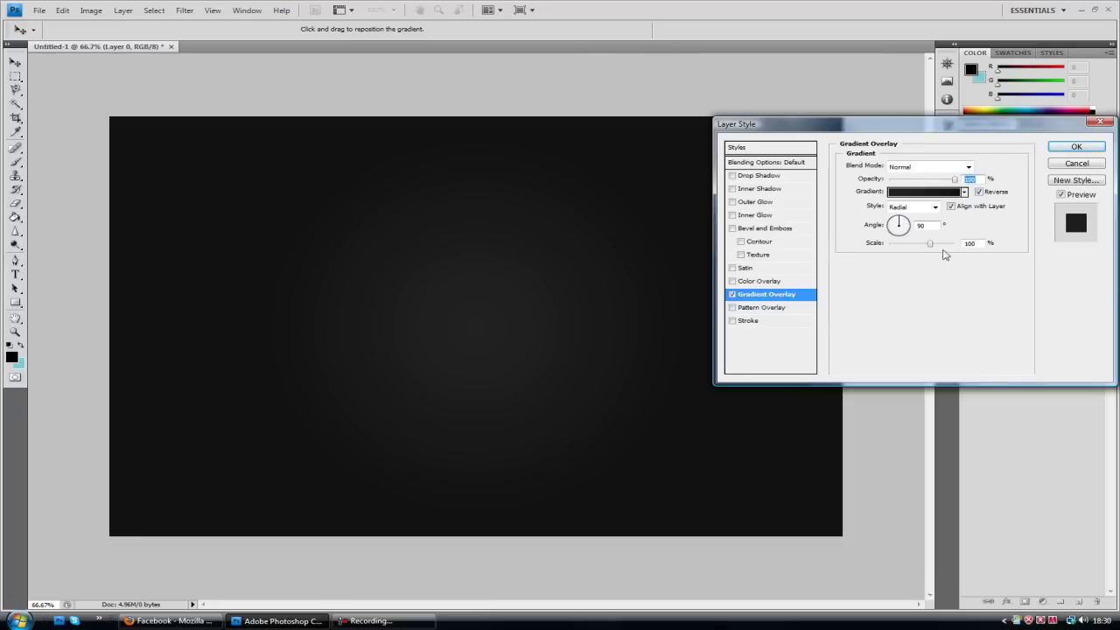
{"action": "left_click_drag", "start_coordinate": [932, 246], "coordinate": [985, 237]}
{"action": "left_click", "coordinate": [1077, 149]}
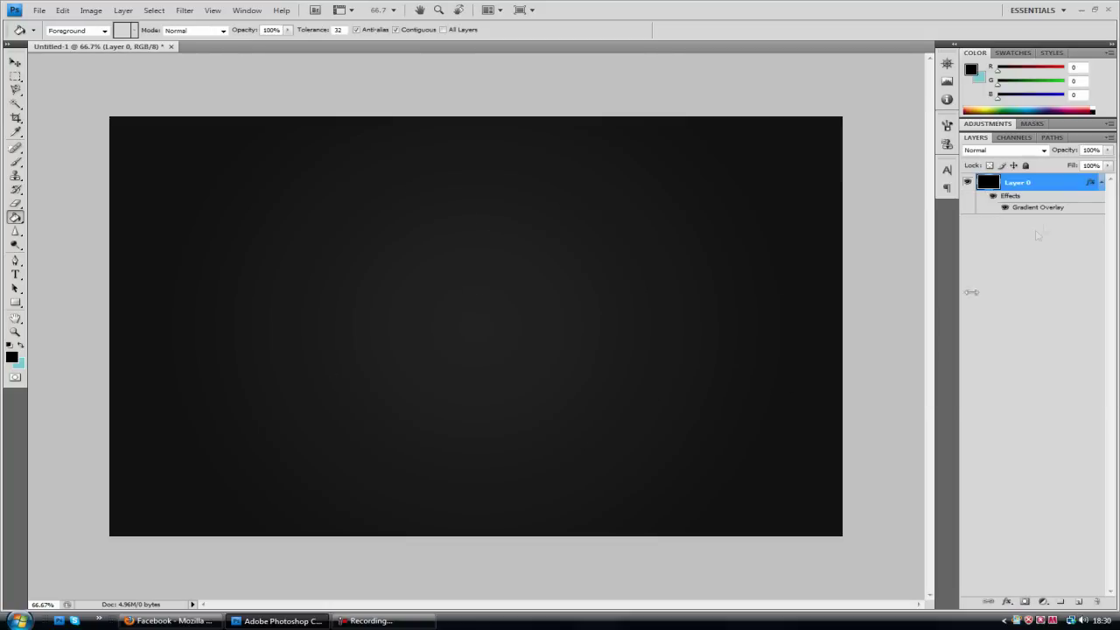
Add a new empty layer and check the reference wallpaper.
{"action": "left_click", "coordinate": [1104, 182]}
{"action": "left_click", "coordinate": [1080, 603]}
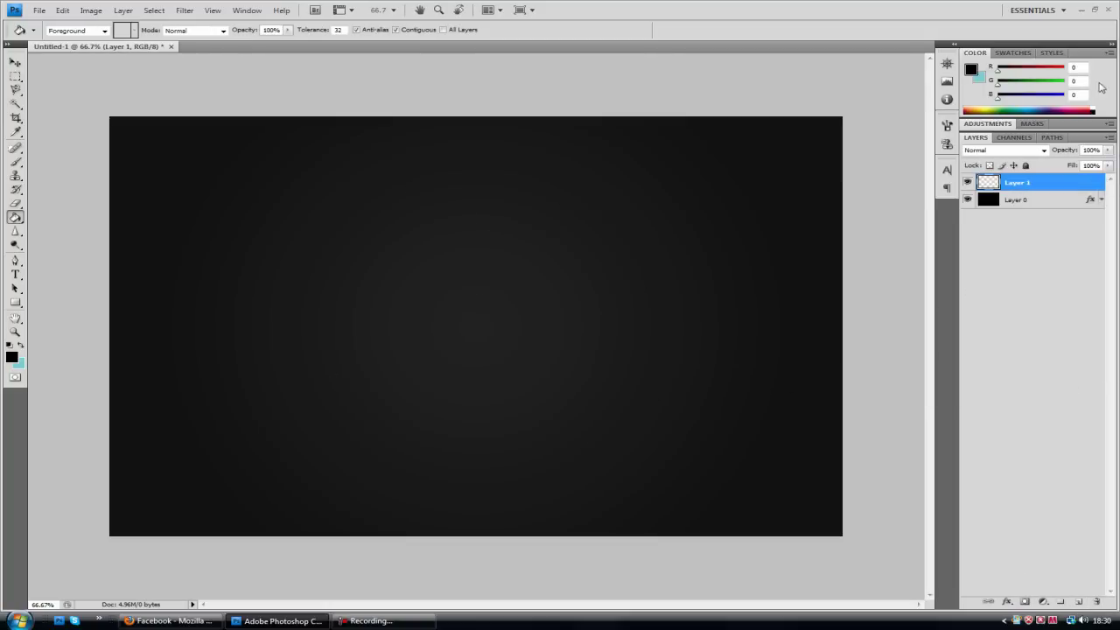
{"action": "left_click", "coordinate": [1082, 10]}
{"action": "left_click_drag", "start_coordinate": [213, 237], "coordinate": [455, 429]}
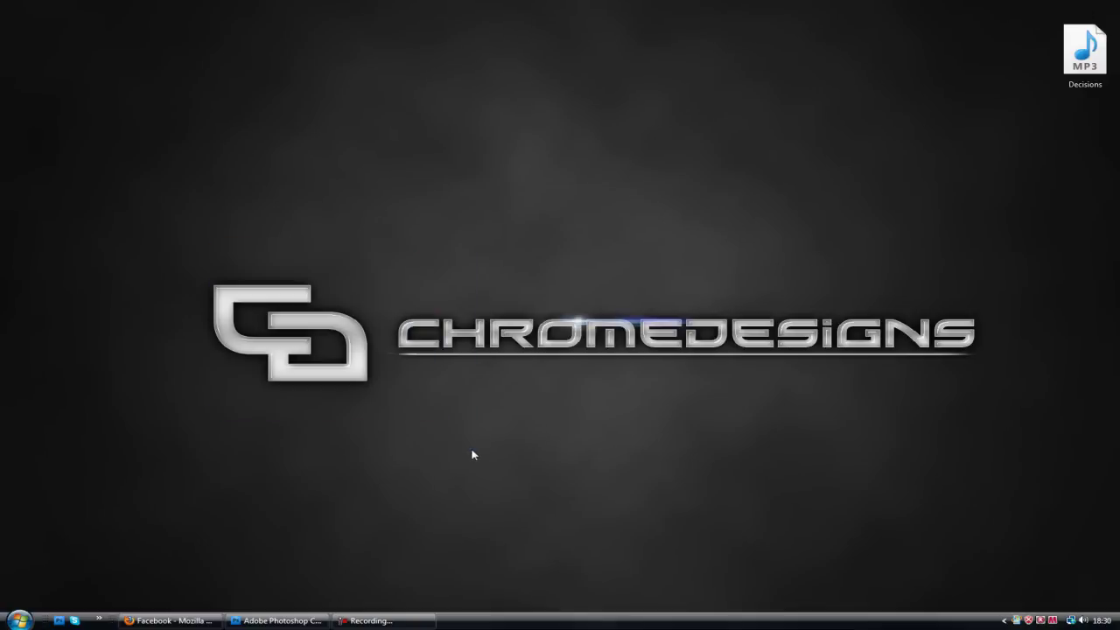
{"action": "left_click", "coordinate": [278, 620]}
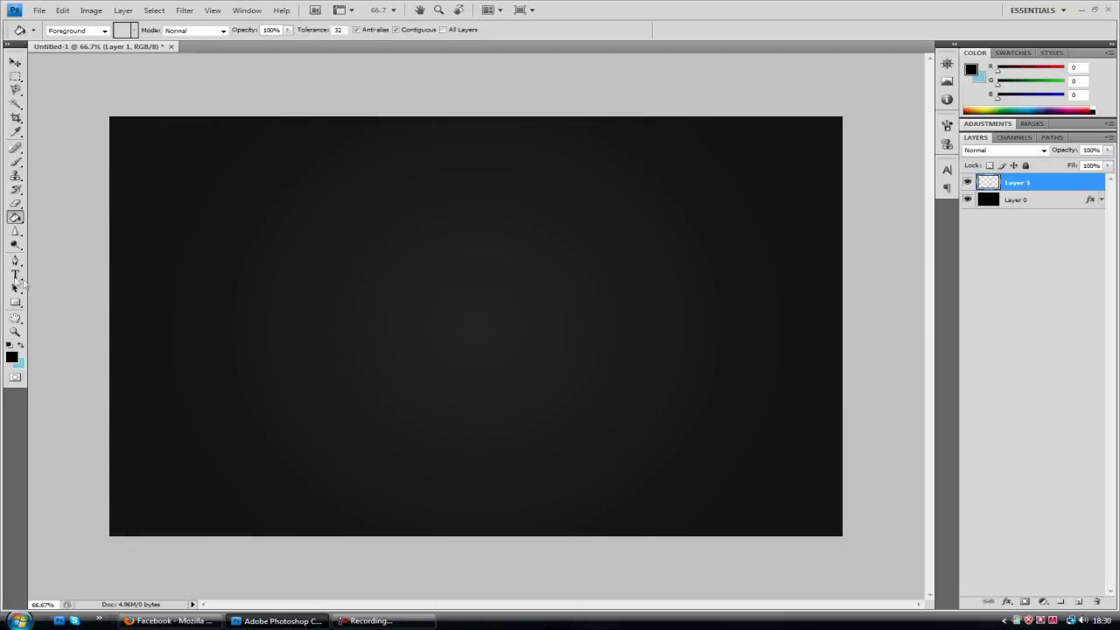
Type a letter C in the Xirod font left of the canvas centre.
{"action": "left_click", "coordinate": [14, 274]}
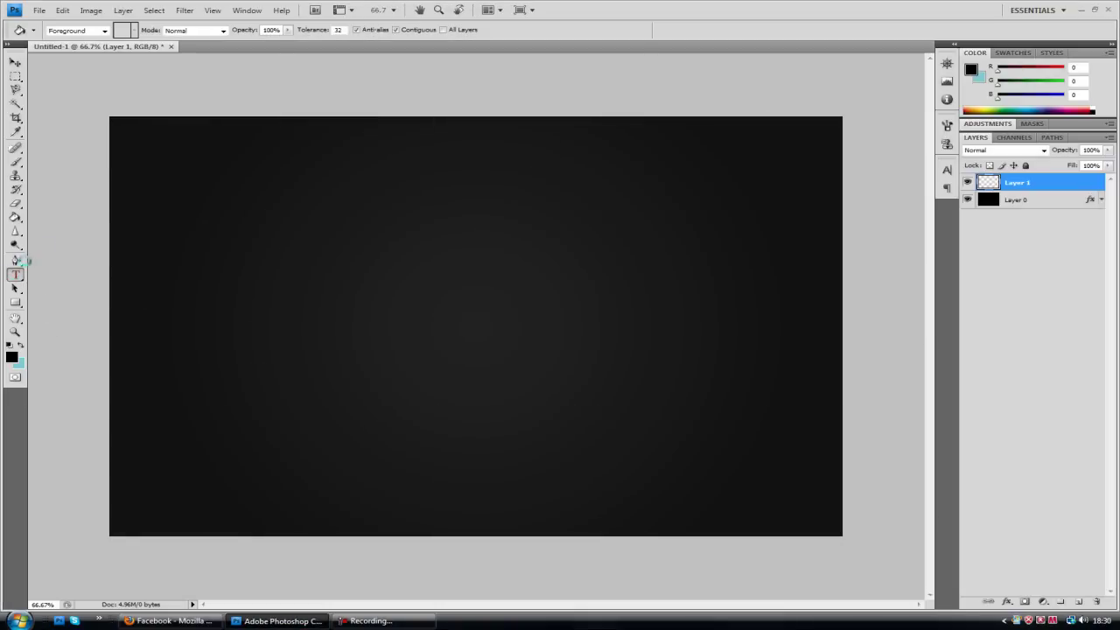
{"action": "left_click", "coordinate": [243, 308]}
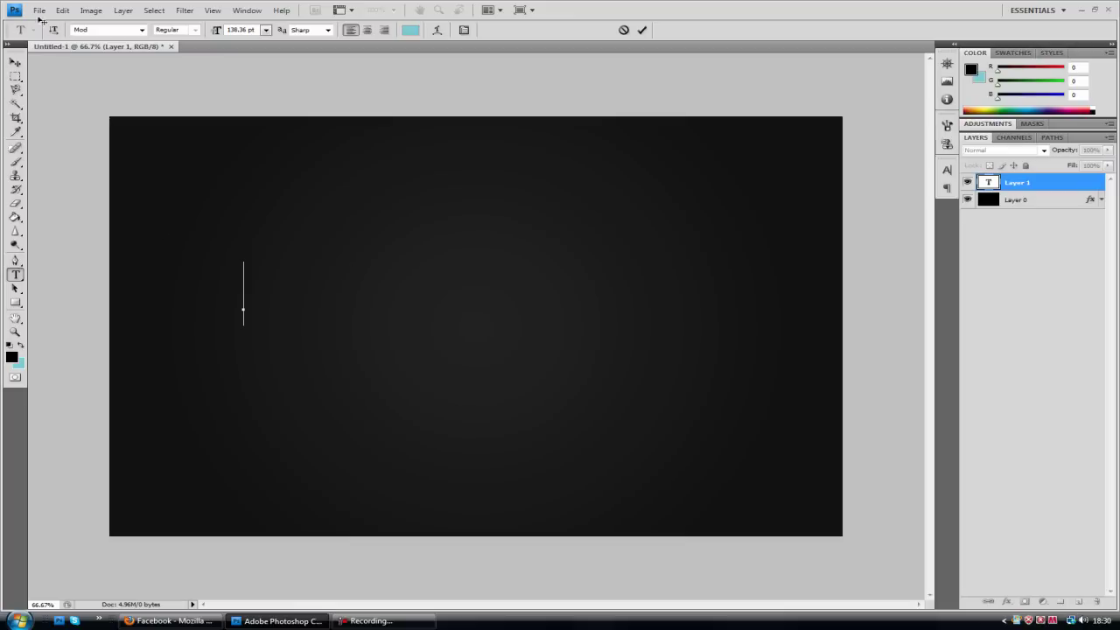
{"action": "left_click", "coordinate": [125, 31]}
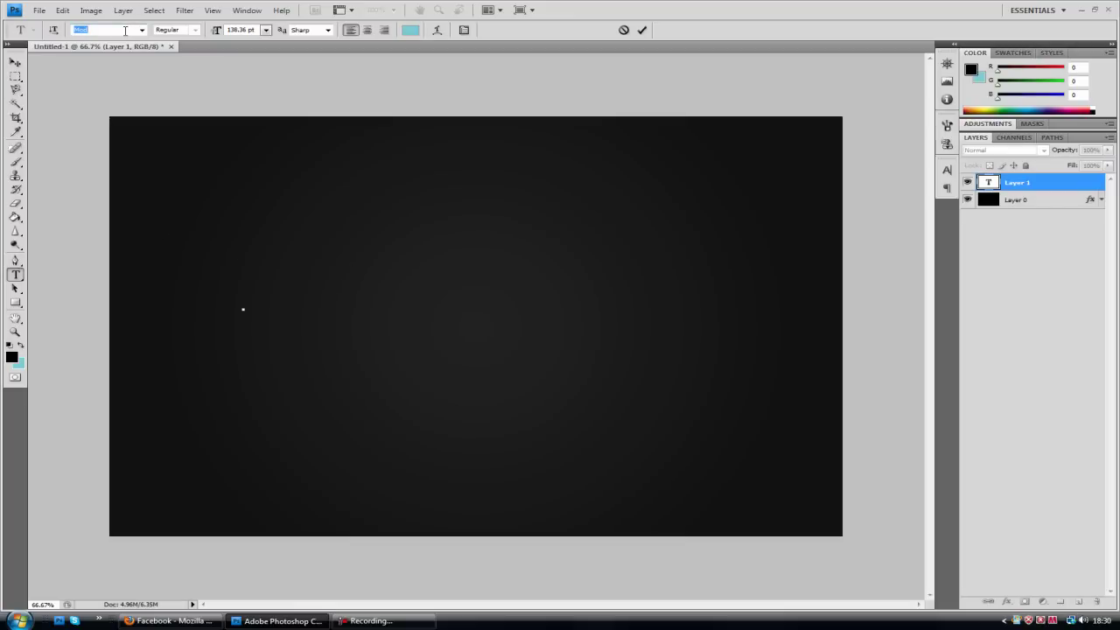
{"action": "type", "text": "Xiro"}
{"action": "type", "text": "C"}
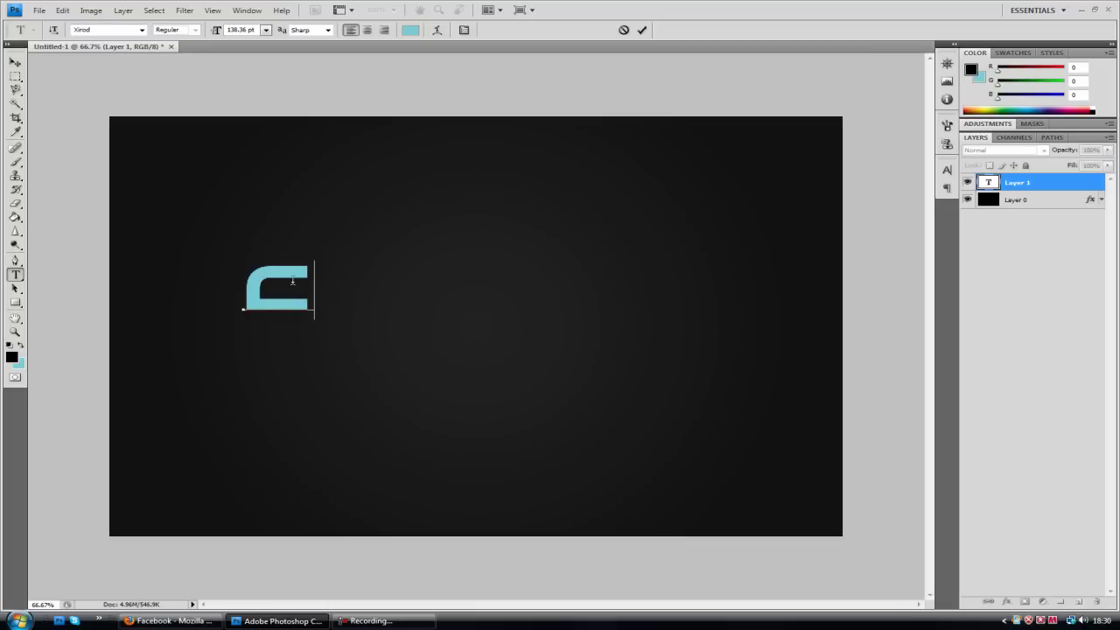
{"action": "left_click", "coordinate": [641, 30]}
Duplicate the C layer, move the copy down-right, and change it to D.
{"action": "key", "text": "ctrl+j"}
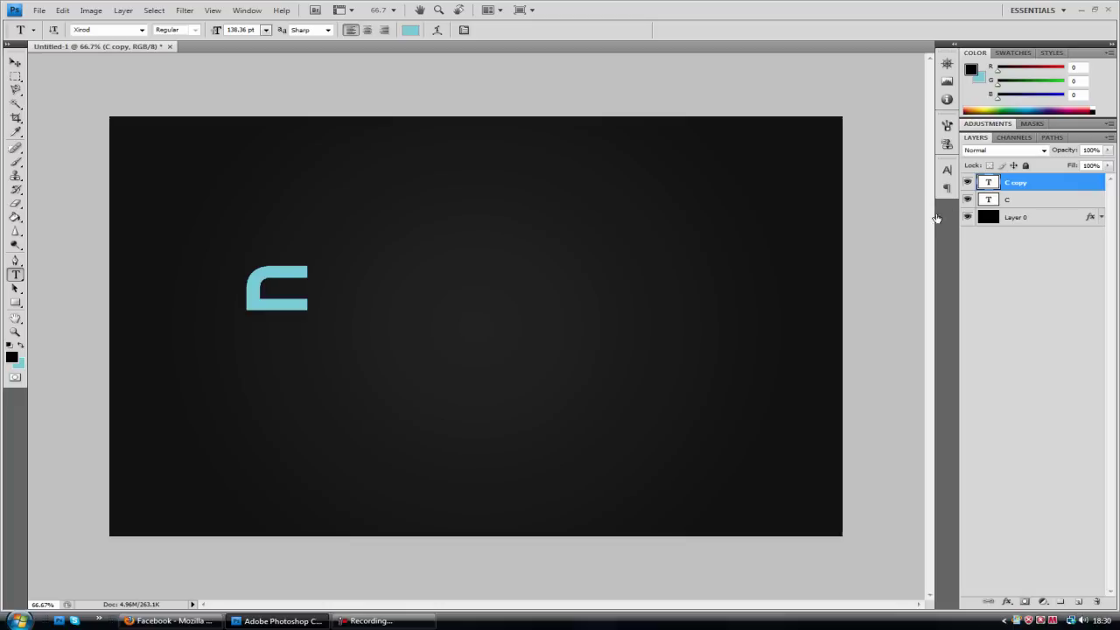
{"action": "left_click", "coordinate": [15, 62]}
{"action": "left_click_drag", "start_coordinate": [343, 340], "coordinate": [406, 411]}
{"action": "left_click", "coordinate": [15, 274]}
{"action": "double_click", "coordinate": [345, 359]}
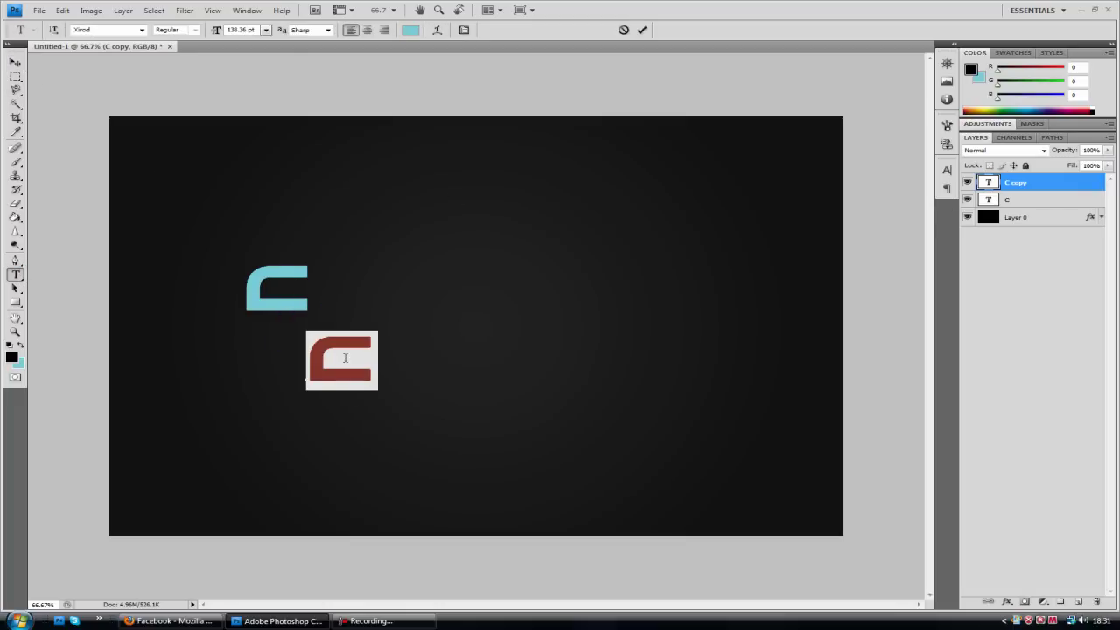
{"action": "type", "text": "D"}
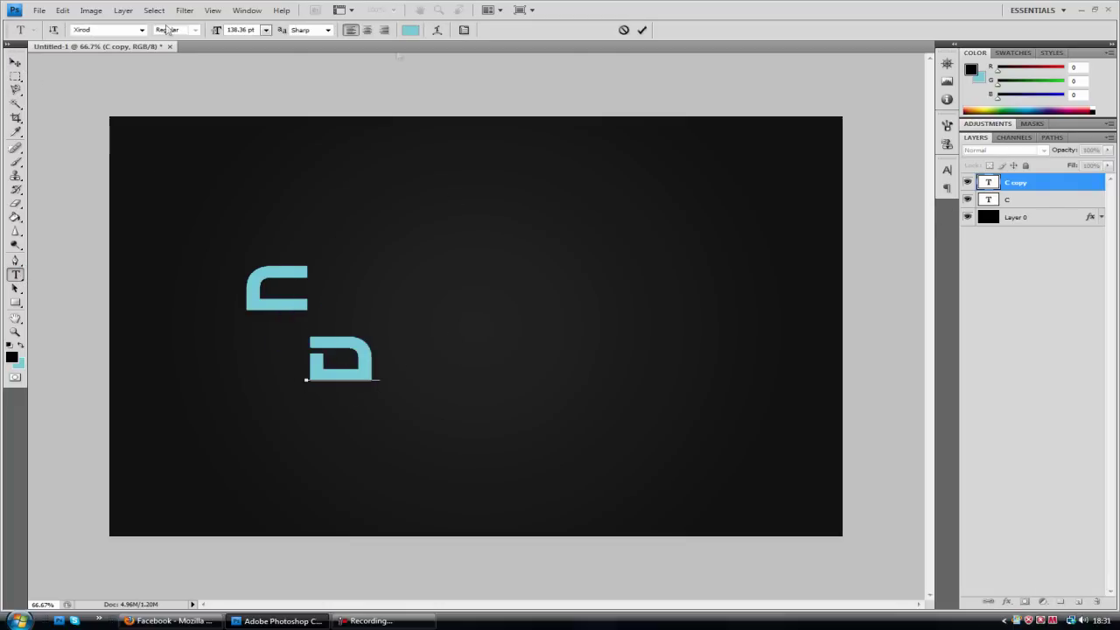
{"action": "left_click", "coordinate": [641, 29]}
{"action": "key", "text": "v"}
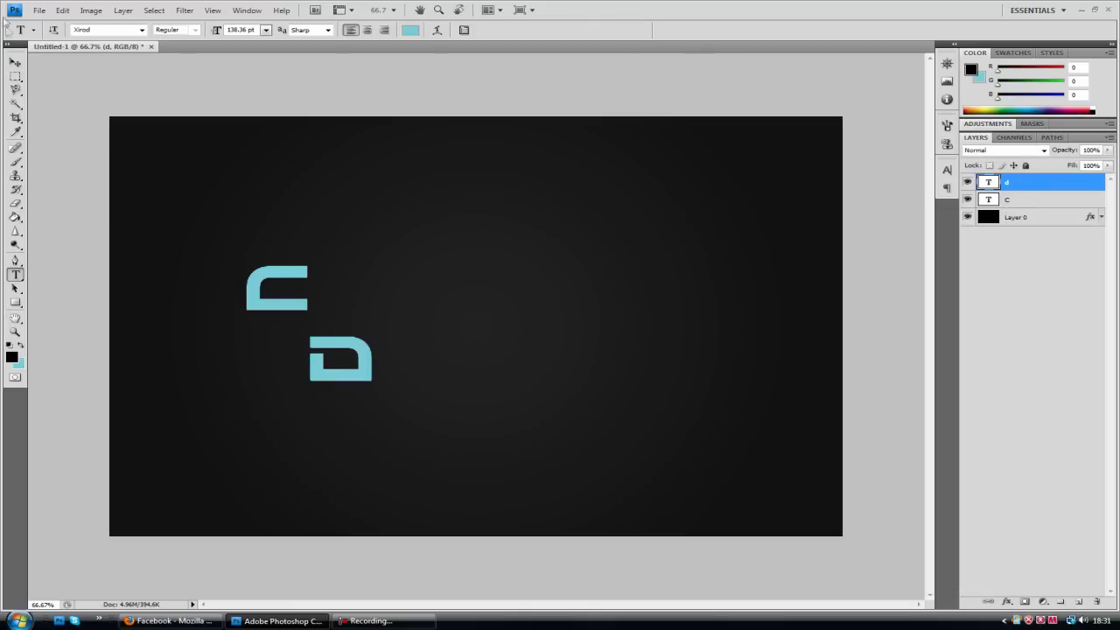
Scale the c and d letters together to about 106% with Free Transform.
{"action": "left_click", "coordinate": [1050, 203], "text": "shift"}
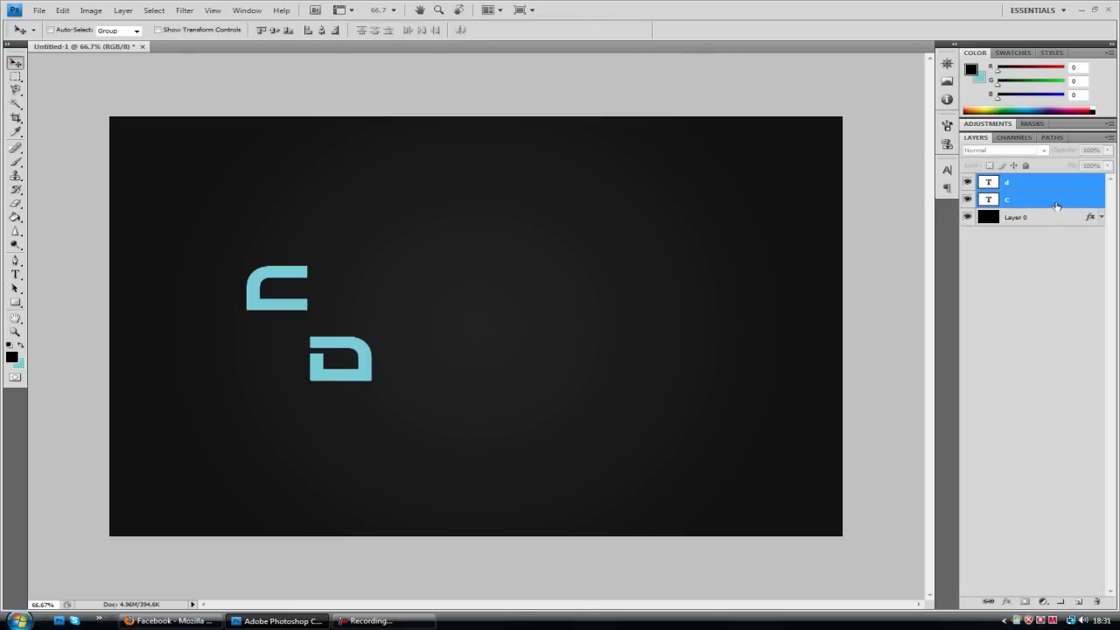
{"action": "left_click", "coordinate": [62, 10]}
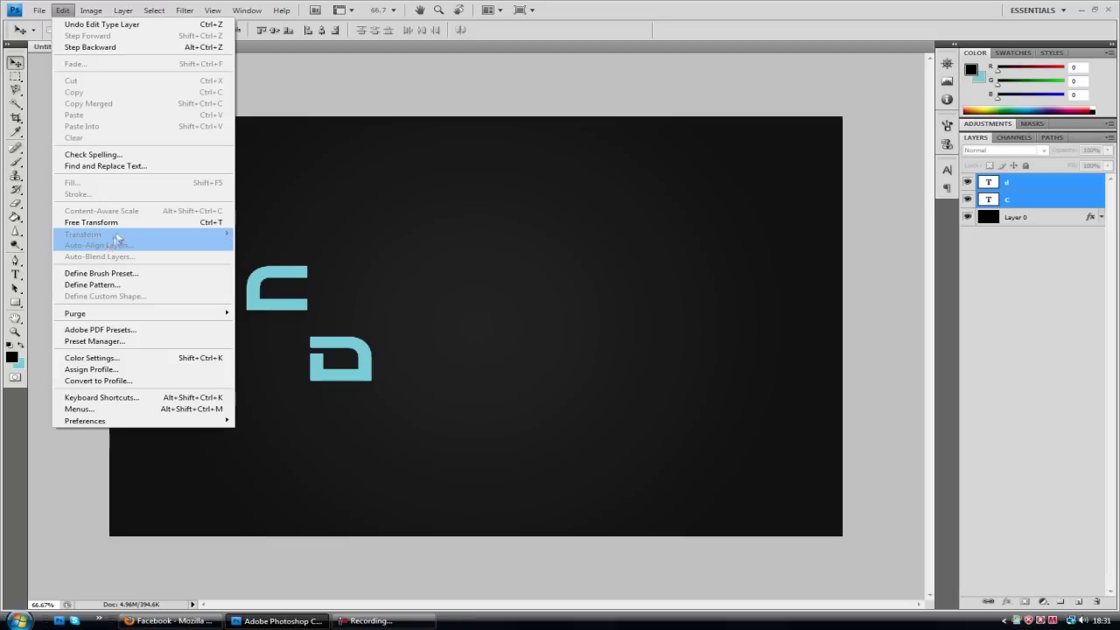
{"action": "left_click", "coordinate": [137, 223]}
{"action": "left_click_drag", "start_coordinate": [373, 266], "coordinate": [379, 260]}
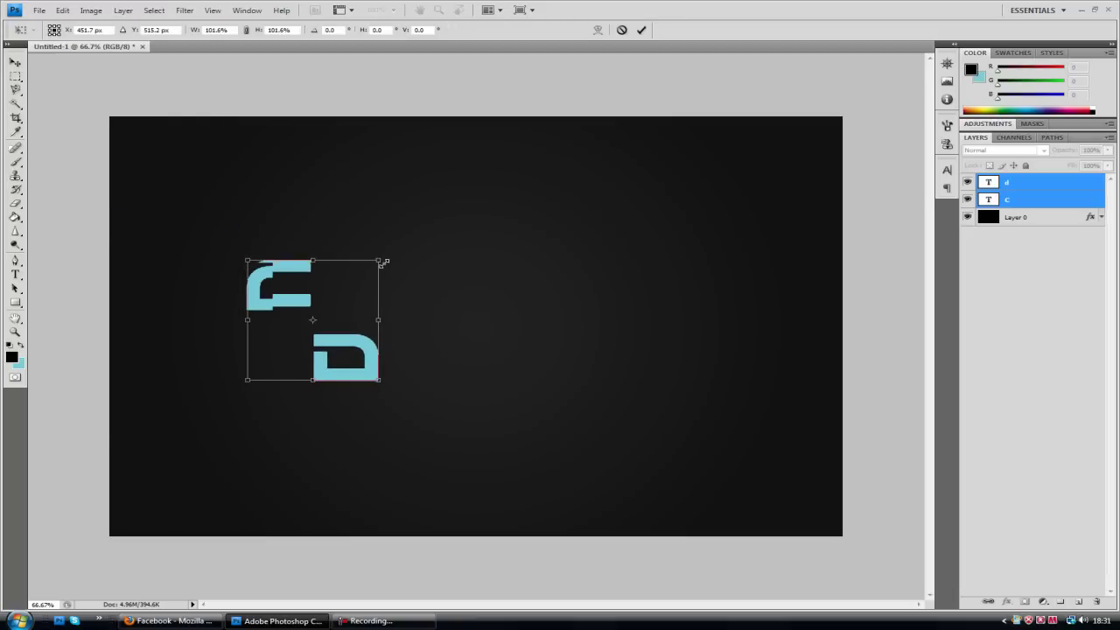
{"action": "left_click", "coordinate": [641, 30]}
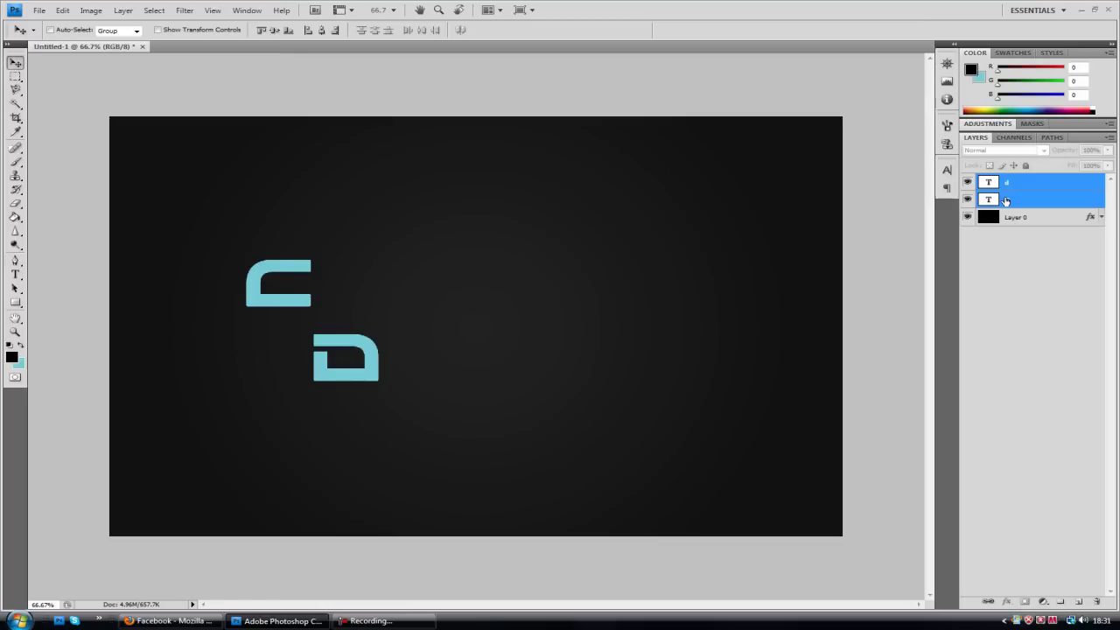
Move the c down-right and the d up so the letters interlock.
{"action": "left_click", "coordinate": [1050, 201]}
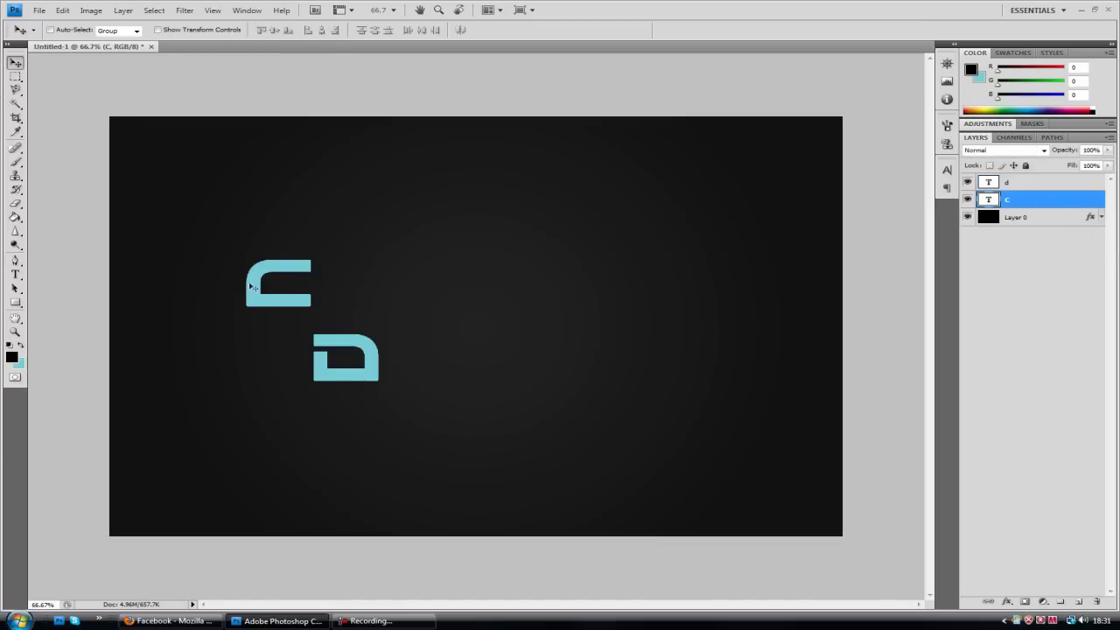
{"action": "left_click_drag", "start_coordinate": [263, 302], "coordinate": [282, 330]}
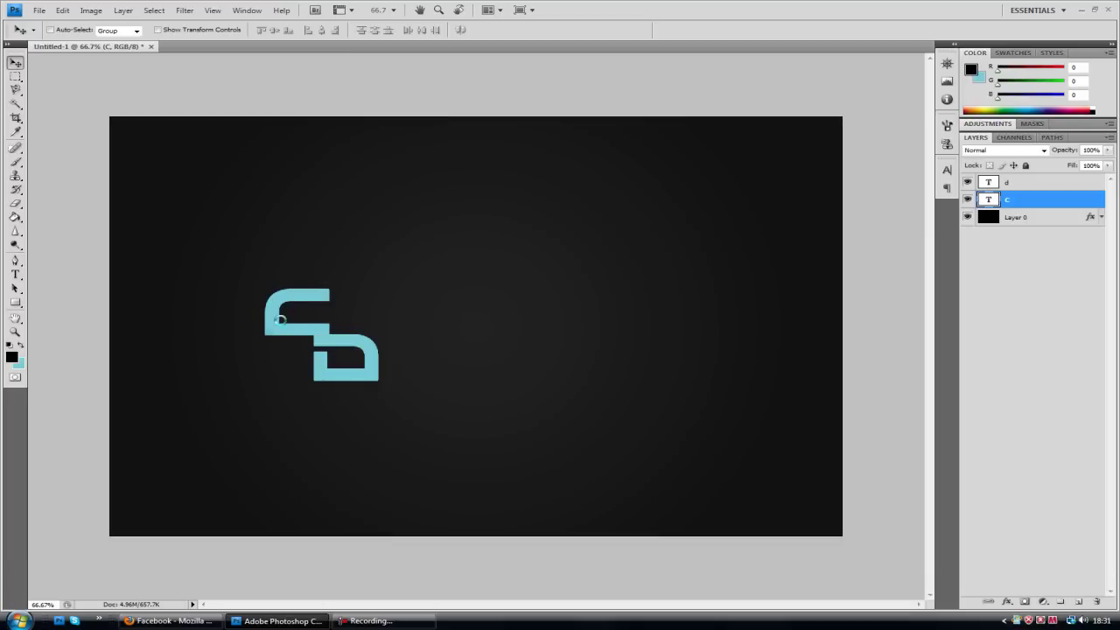
{"action": "left_click", "coordinate": [1037, 182]}
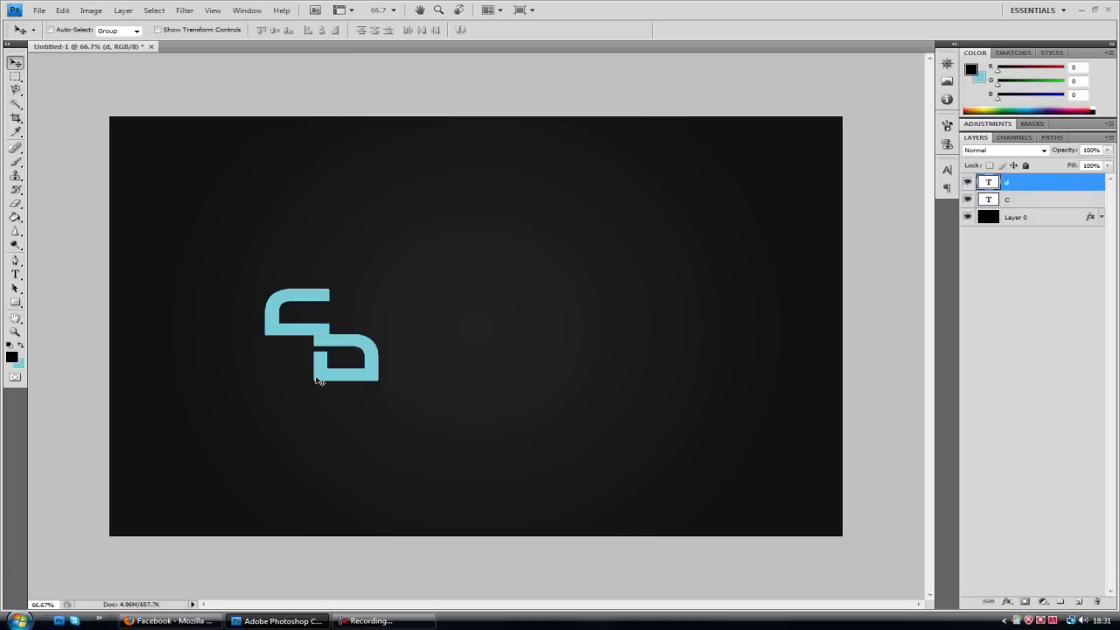
{"action": "left_click_drag", "start_coordinate": [320, 374], "coordinate": [304, 353]}
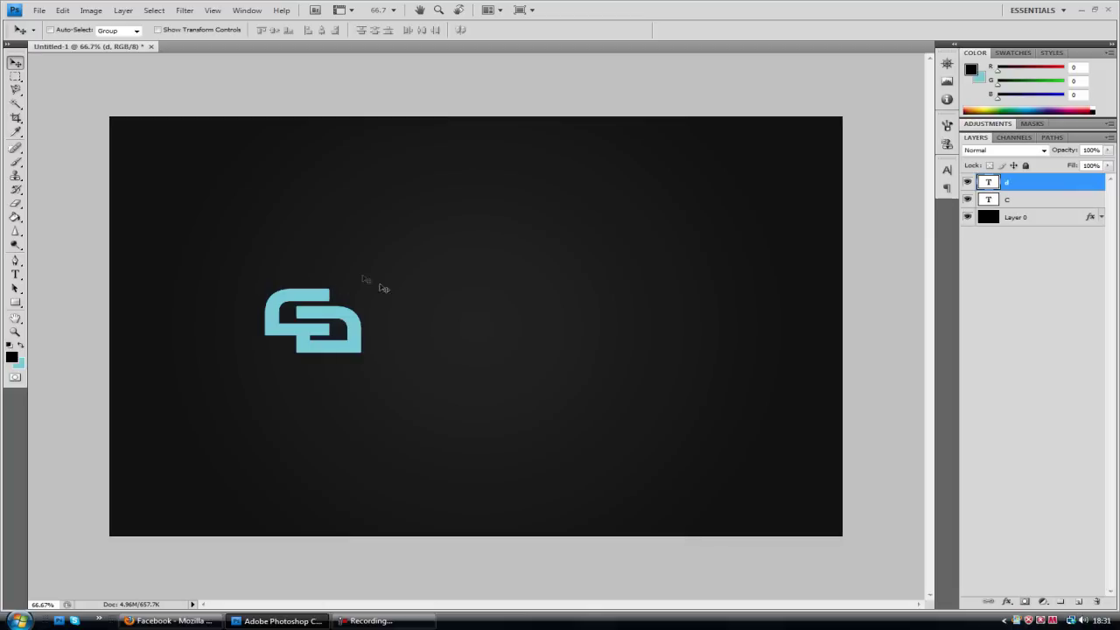
Rasterize the c and d type layers, merge them into one layer, and open its Layer Style.
{"action": "left_click", "coordinate": [1023, 200], "text": "shift"}
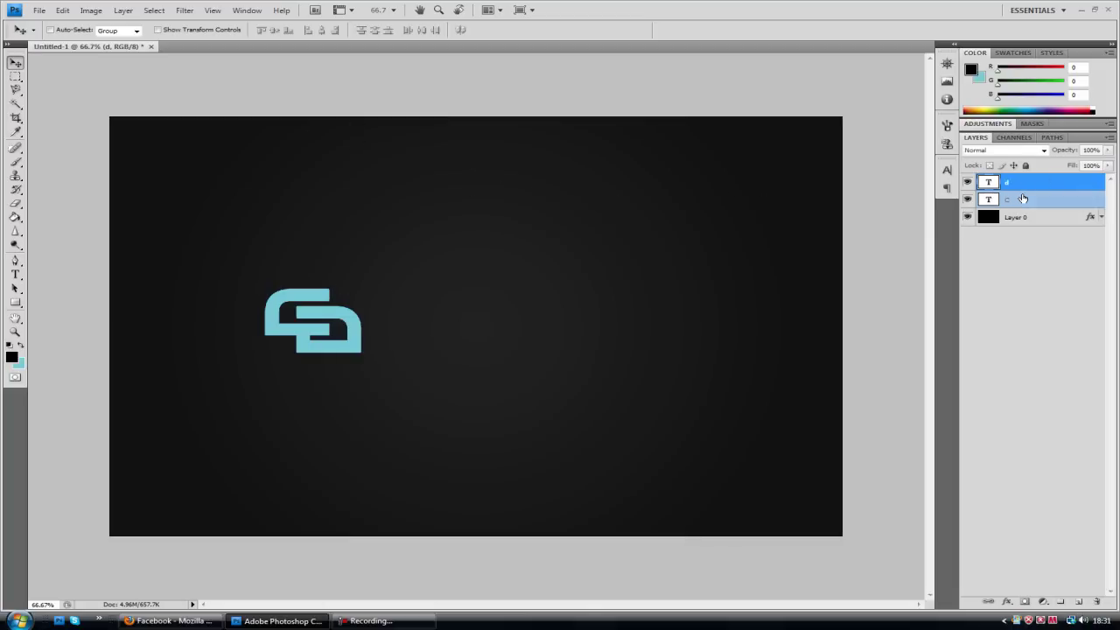
{"action": "right_click", "coordinate": [1023, 197]}
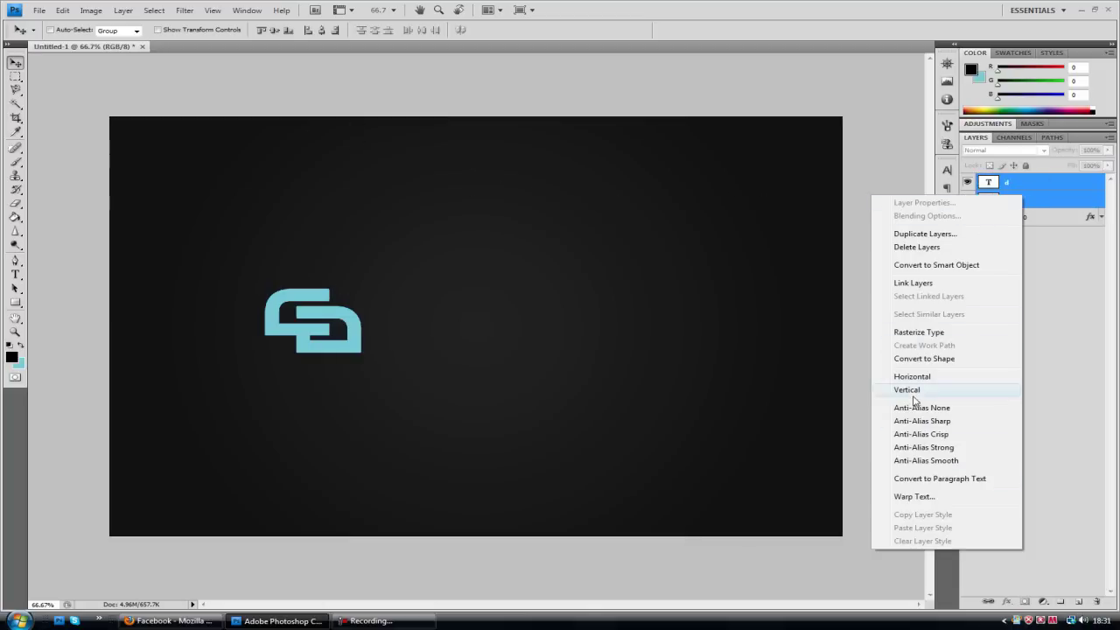
{"action": "left_click", "coordinate": [938, 336]}
{"action": "right_click", "coordinate": [1023, 198]}
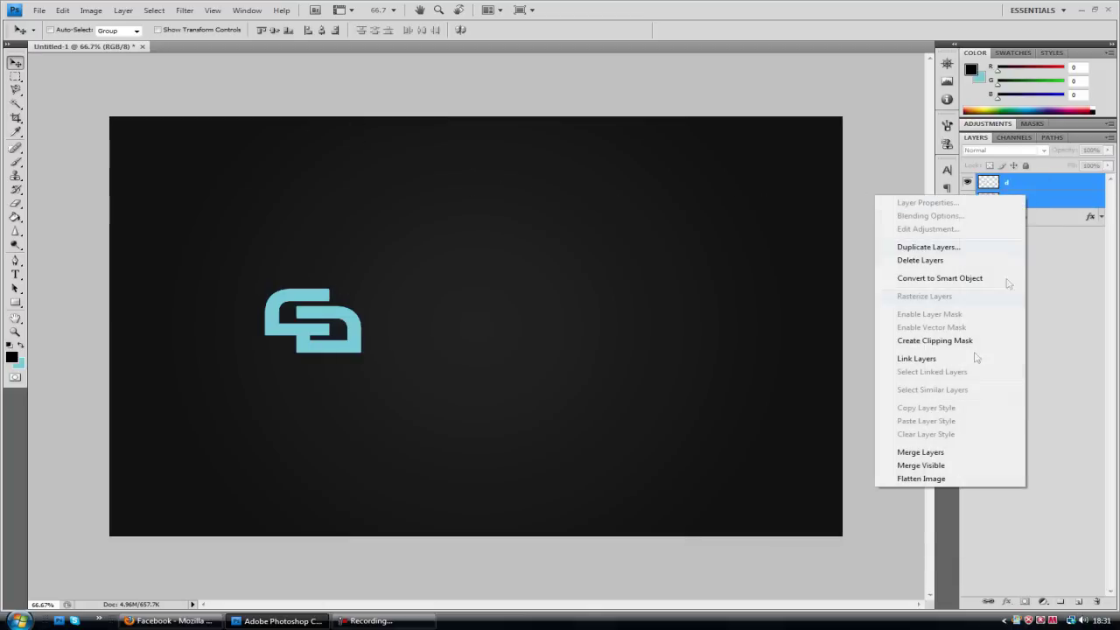
{"action": "left_click", "coordinate": [919, 451]}
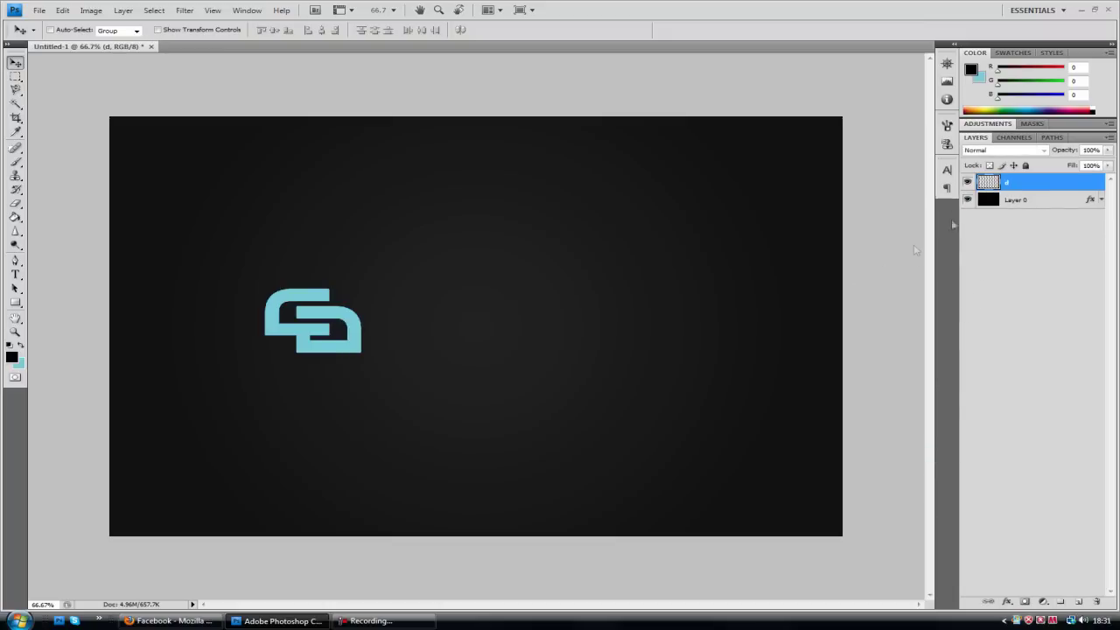
{"action": "key", "text": "h"}
{"action": "double_click", "coordinate": [1035, 184]}
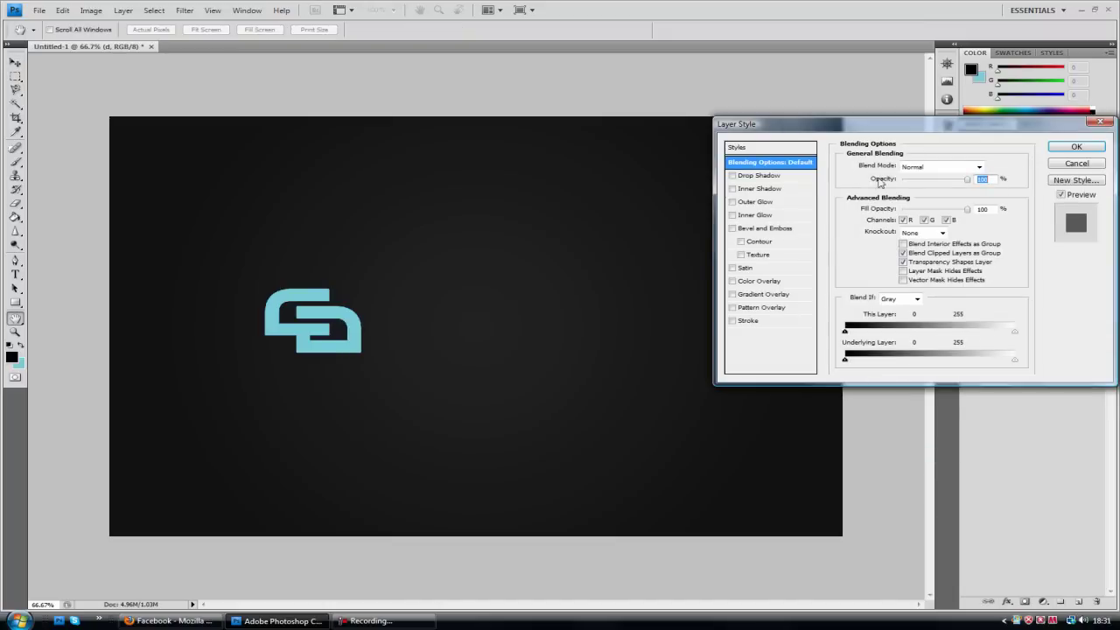
Add a Gradient Overlay to the logo with a light grey cccccc left stop.
{"action": "left_click", "coordinate": [732, 281]}
{"action": "left_click", "coordinate": [732, 281]}
{"action": "left_click", "coordinate": [735, 294]}
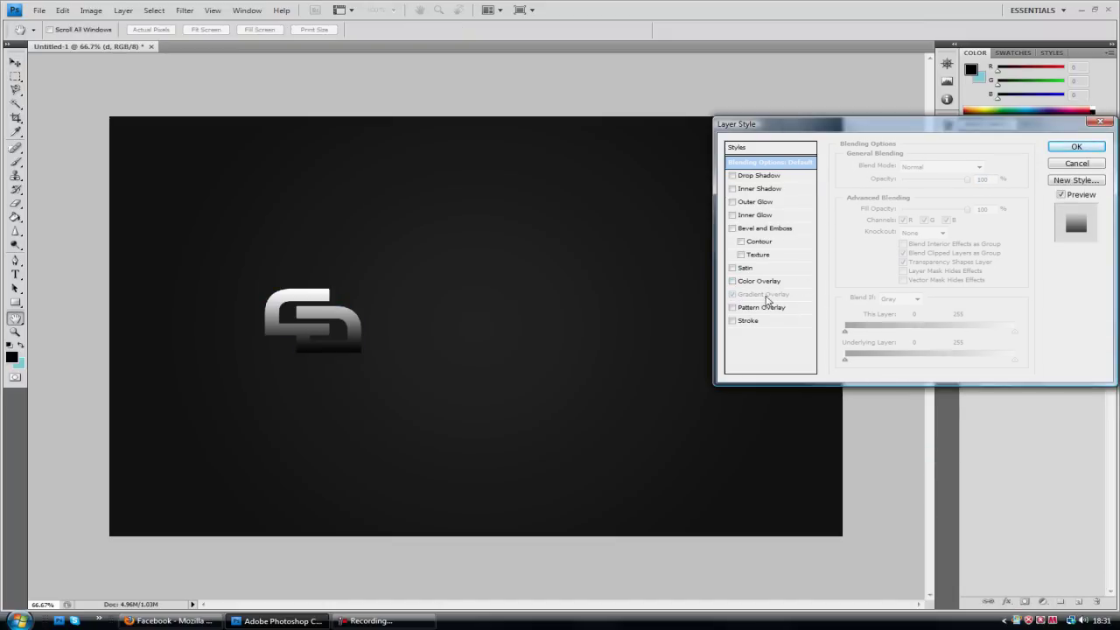
{"action": "left_click", "coordinate": [908, 193]}
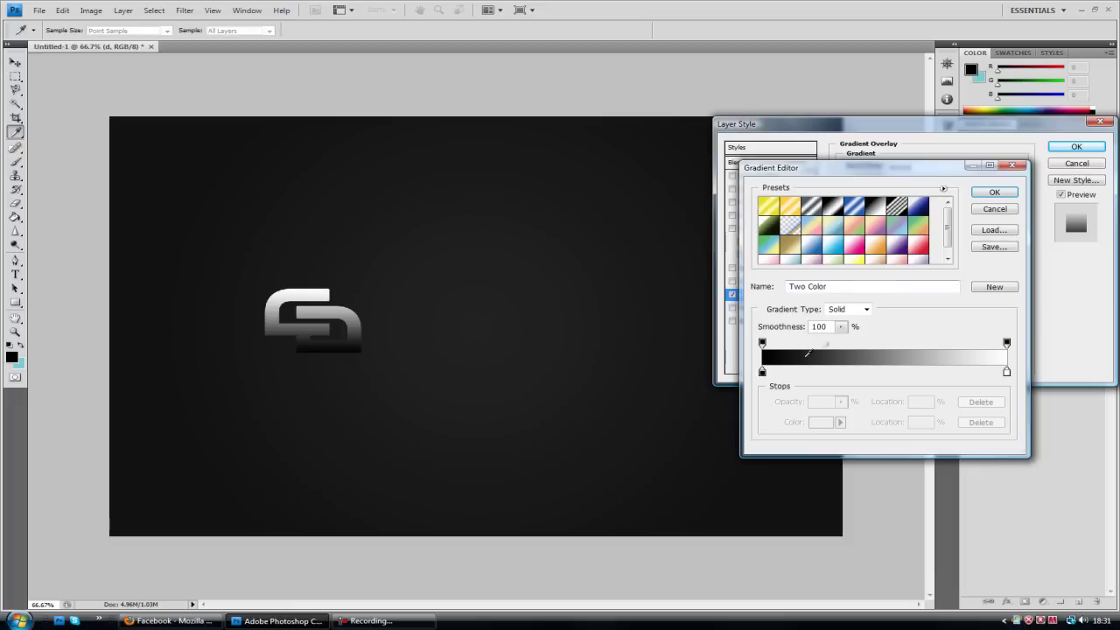
{"action": "left_click", "coordinate": [762, 373]}
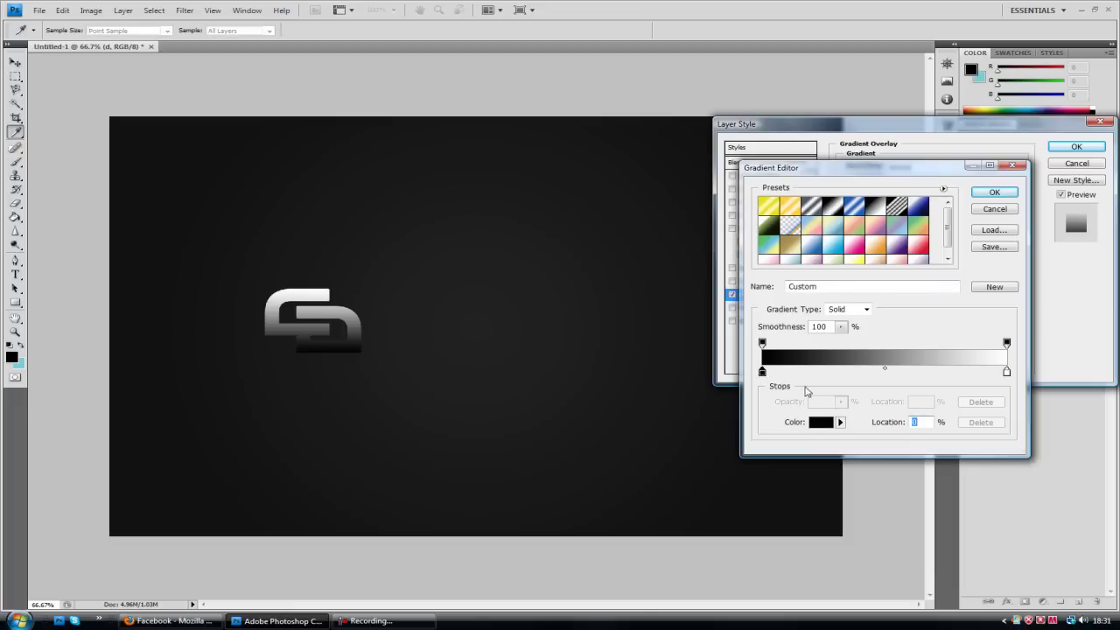
{"action": "double_click", "coordinate": [762, 373]}
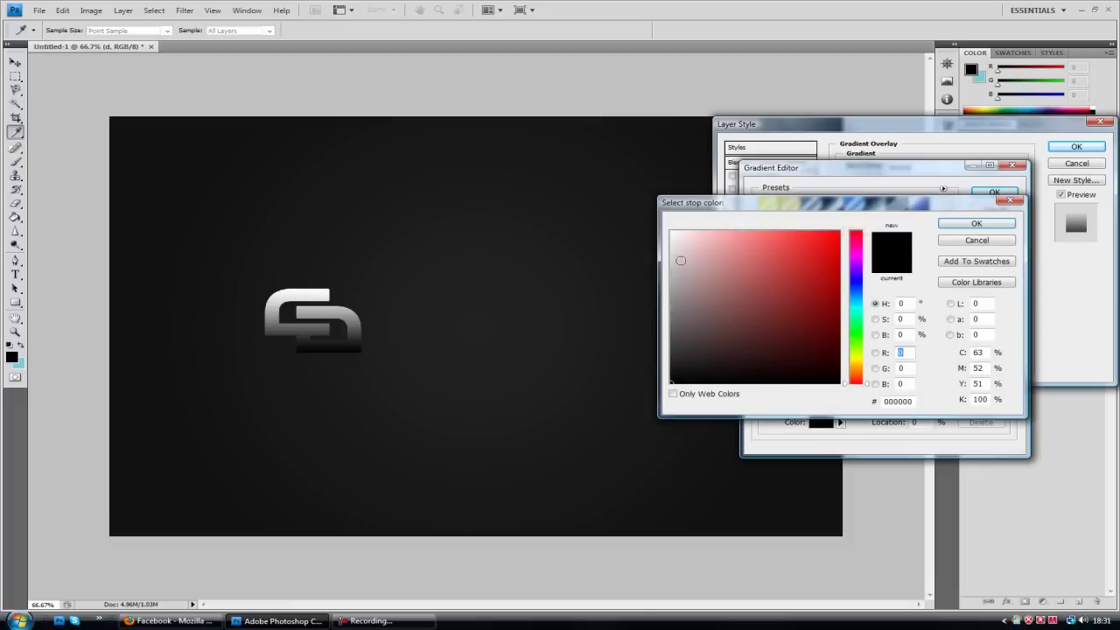
{"action": "left_click", "coordinate": [671, 260]}
{"action": "left_click", "coordinate": [975, 224]}
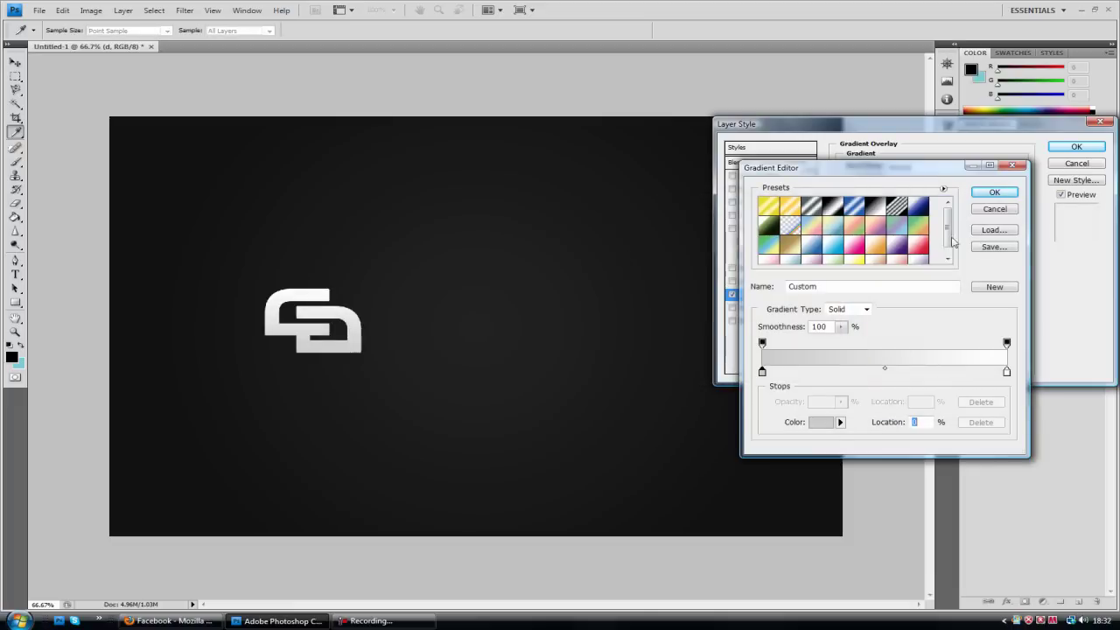
Move the white stop to 53%, add a d9d9d9 end stop, and make the gradient Reflected.
{"action": "left_click_drag", "start_coordinate": [1007, 376], "coordinate": [895, 386]}
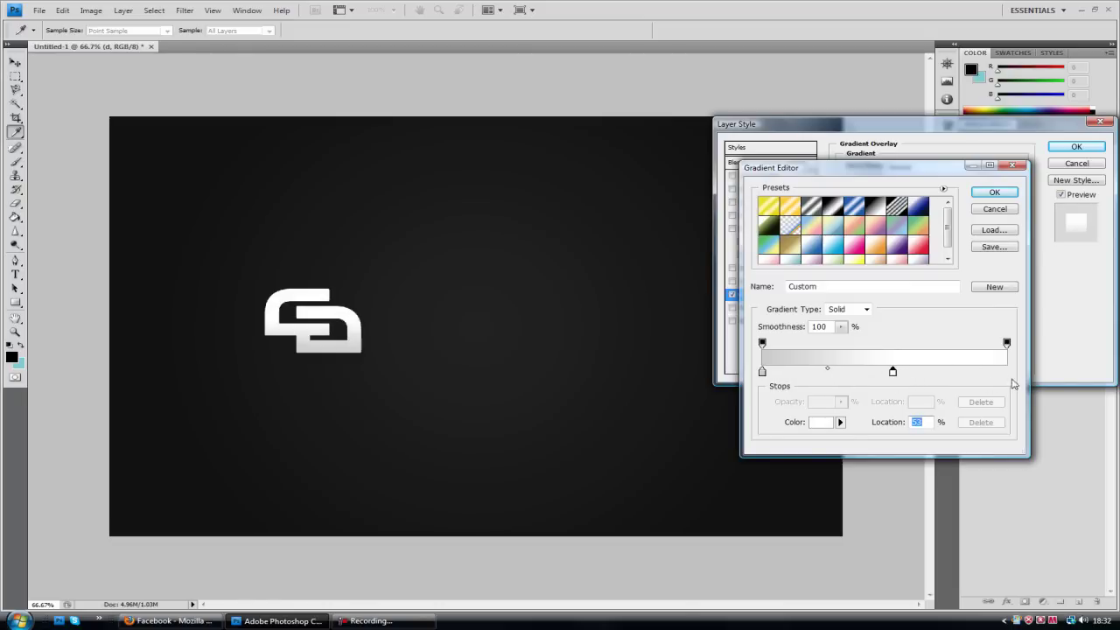
{"action": "left_click", "coordinate": [1007, 375]}
{"action": "double_click", "coordinate": [1007, 374]}
{"action": "left_click_drag", "start_coordinate": [694, 247], "coordinate": [551, 264]}
{"action": "left_click", "coordinate": [977, 223]}
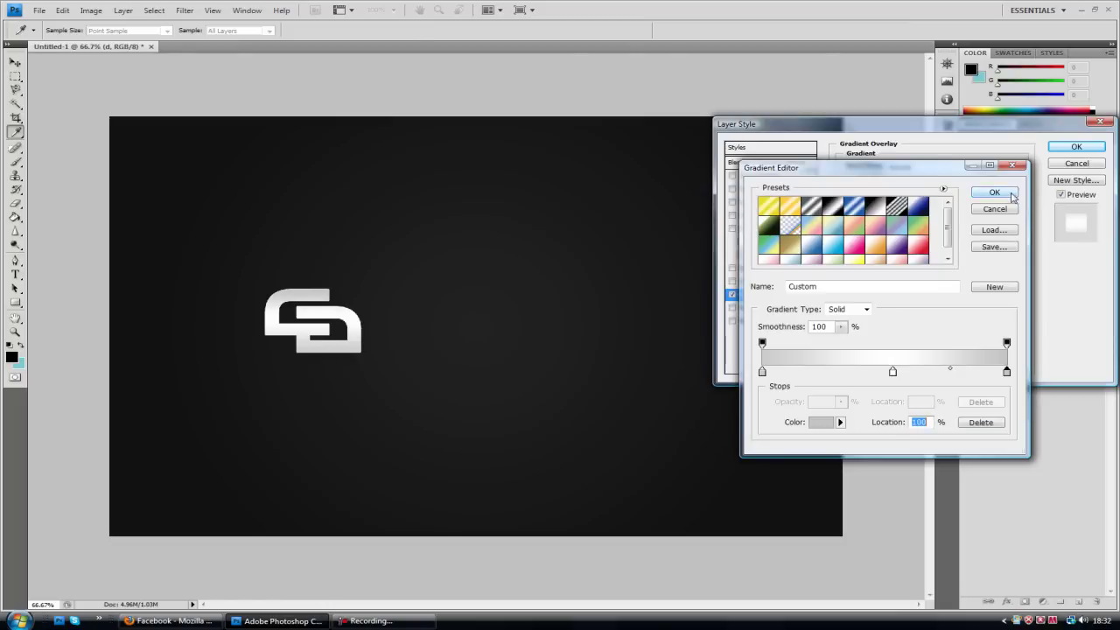
{"action": "left_click", "coordinate": [994, 192]}
{"action": "left_click", "coordinate": [914, 210]}
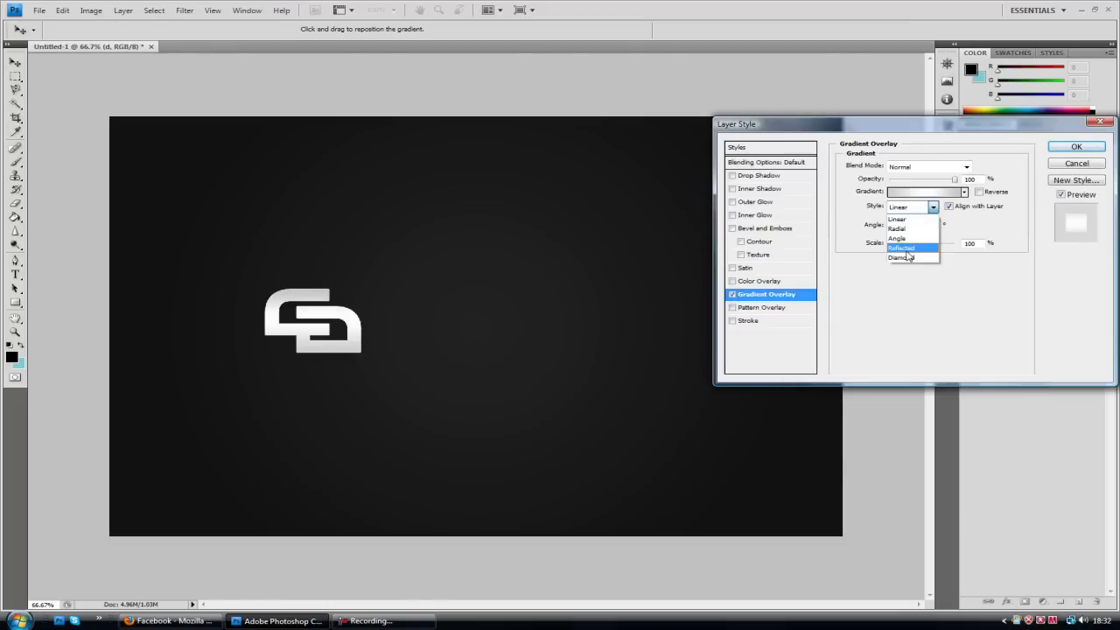
{"action": "left_click", "coordinate": [908, 252]}
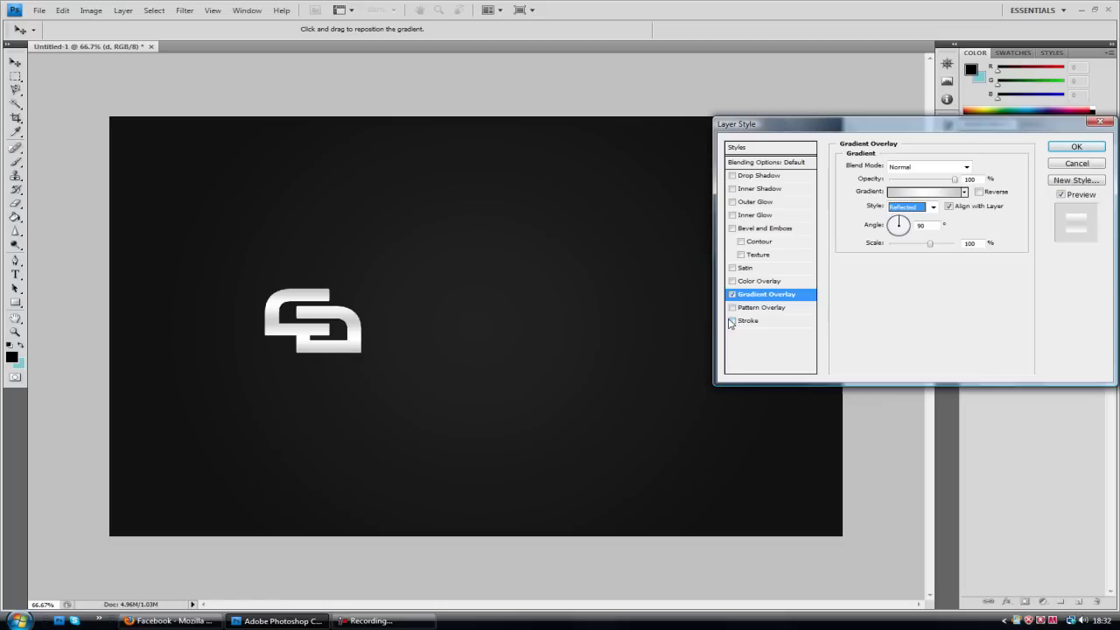
Add a black Normal-mode Outer Glow at minimum size and apply the style.
{"action": "left_click", "coordinate": [732, 202]}
{"action": "left_click", "coordinate": [756, 202]}
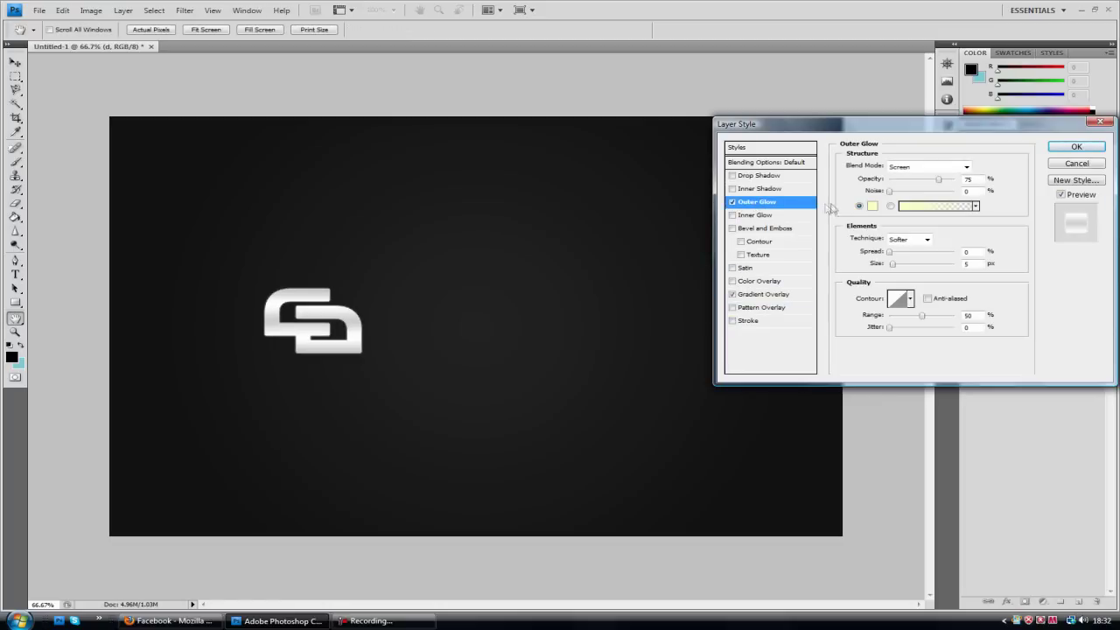
{"action": "left_click", "coordinate": [873, 209]}
{"action": "left_click", "coordinate": [671, 382]}
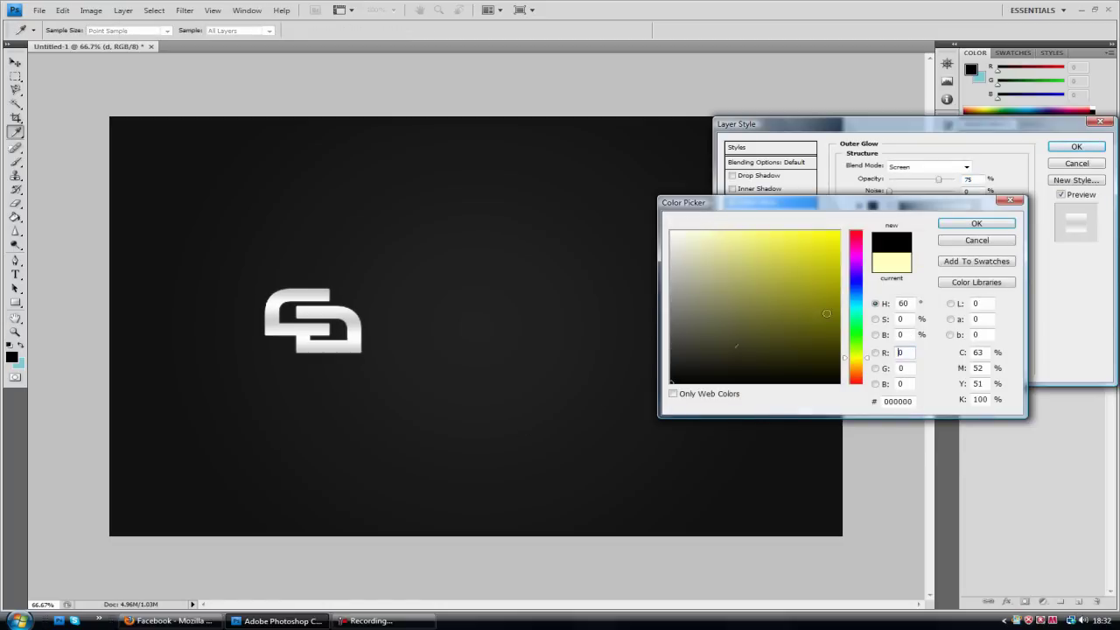
{"action": "left_click", "coordinate": [975, 223]}
{"action": "left_click", "coordinate": [923, 167]}
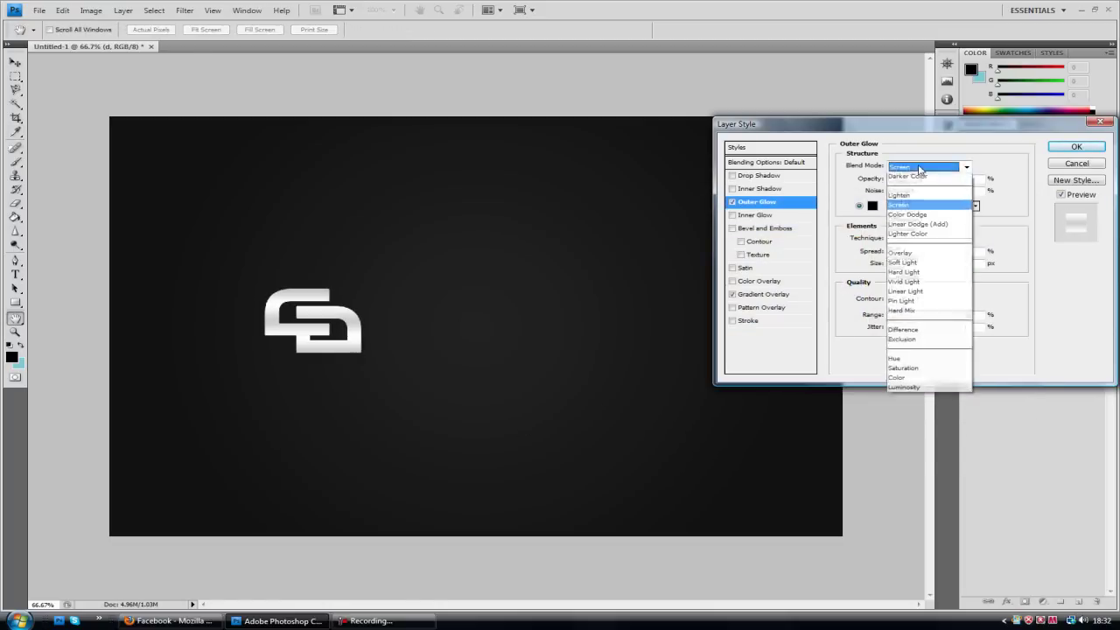
{"action": "left_click", "coordinate": [908, 179]}
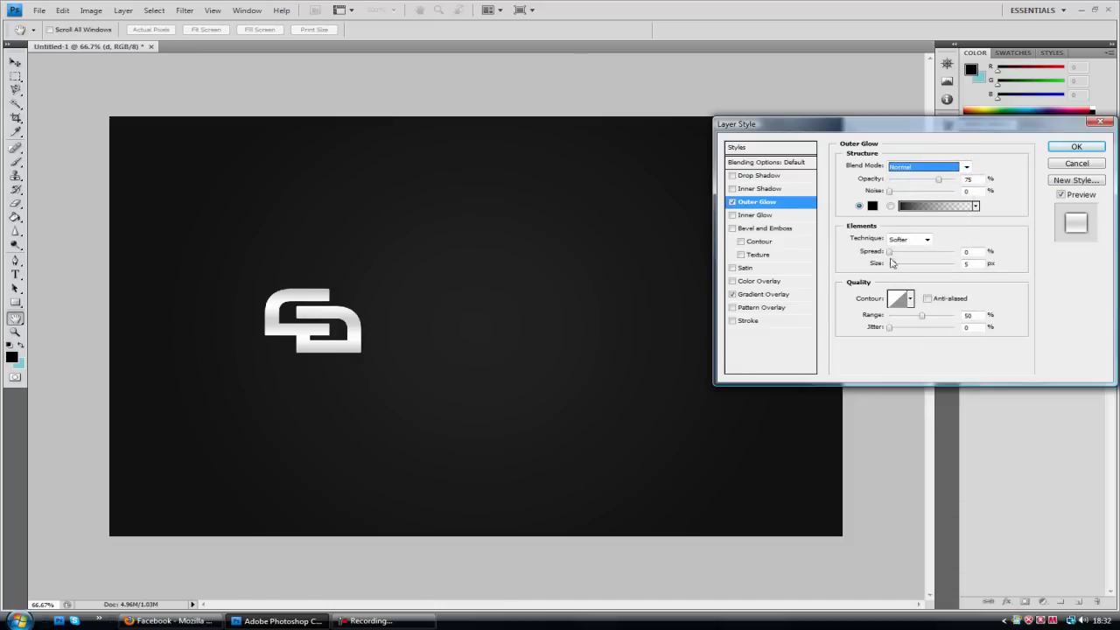
{"action": "left_click_drag", "start_coordinate": [891, 262], "coordinate": [896, 265]}
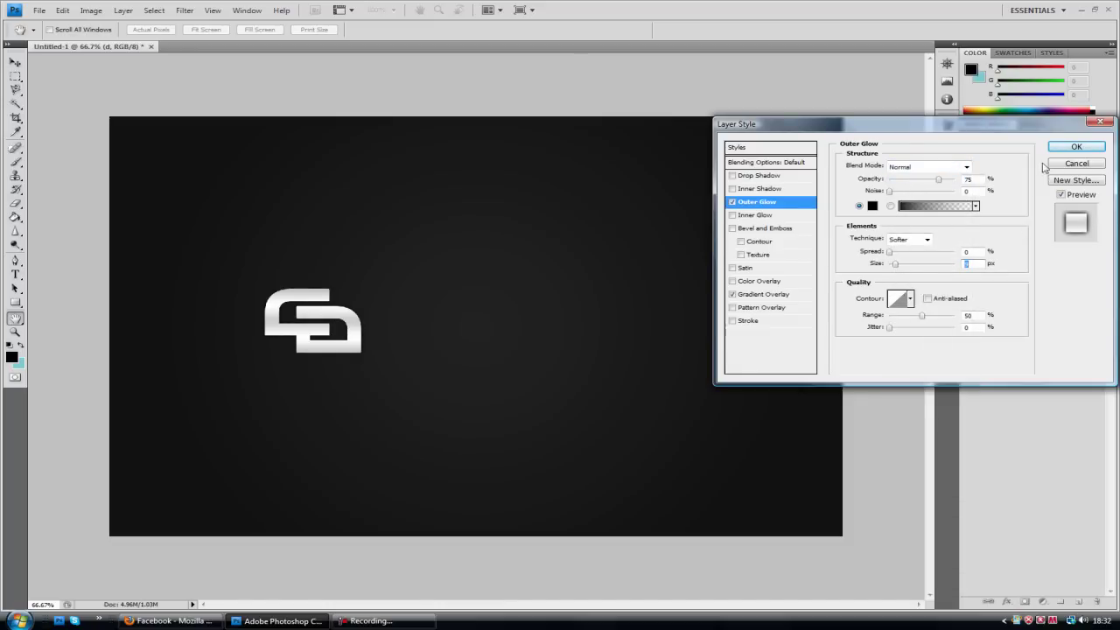
{"action": "left_click", "coordinate": [1076, 146]}
View the document at 100% and enlarge the logo's Outer Glow size.
{"action": "left_click", "coordinate": [15, 332]}
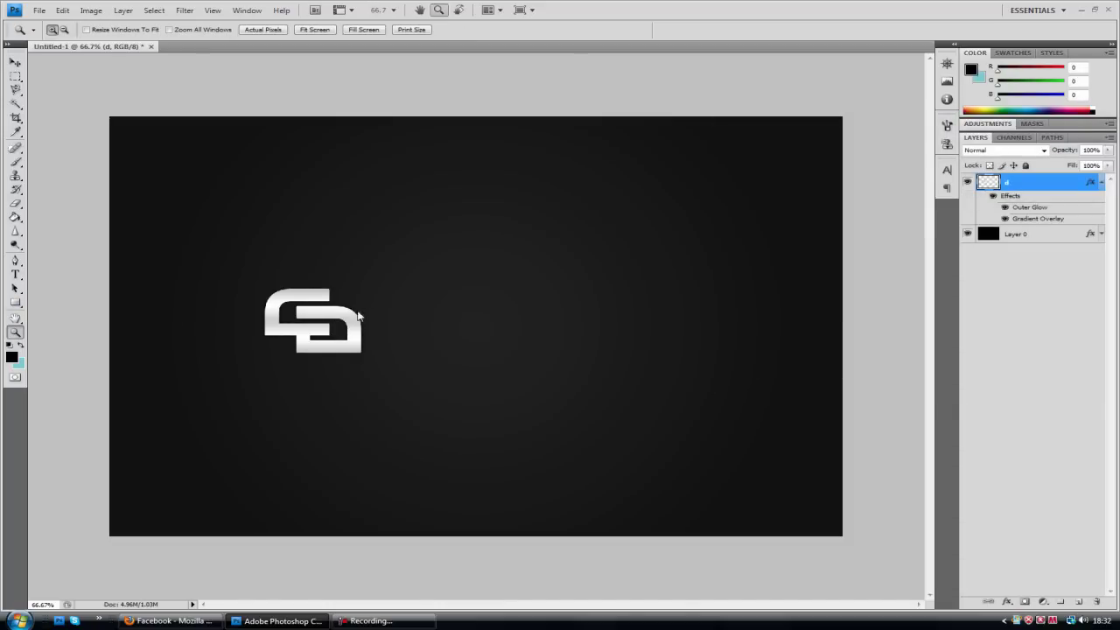
{"action": "right_click", "coordinate": [358, 316]}
{"action": "left_click", "coordinate": [385, 337]}
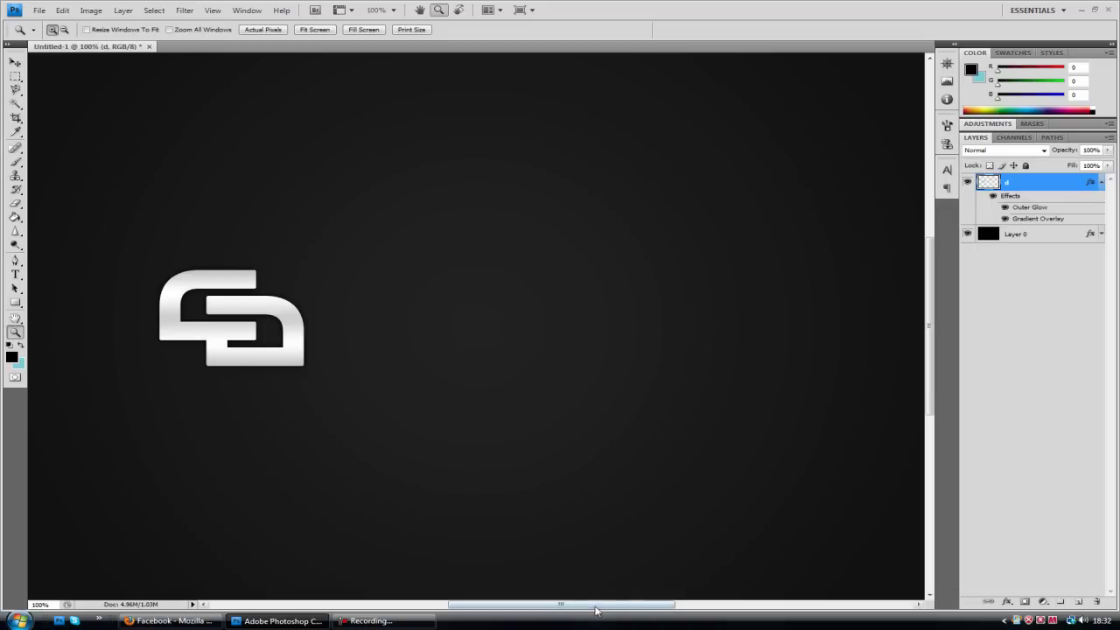
{"action": "left_click_drag", "start_coordinate": [595, 611], "coordinate": [575, 610]}
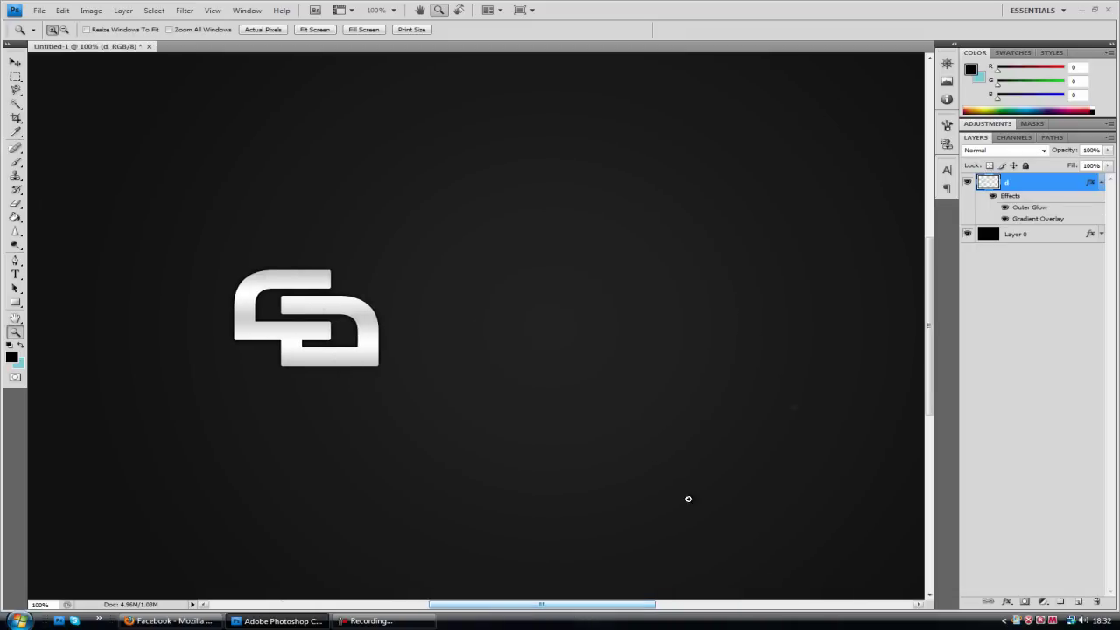
{"action": "left_click", "coordinate": [1101, 182]}
{"action": "double_click", "coordinate": [1048, 186]}
{"action": "left_click", "coordinate": [773, 203]}
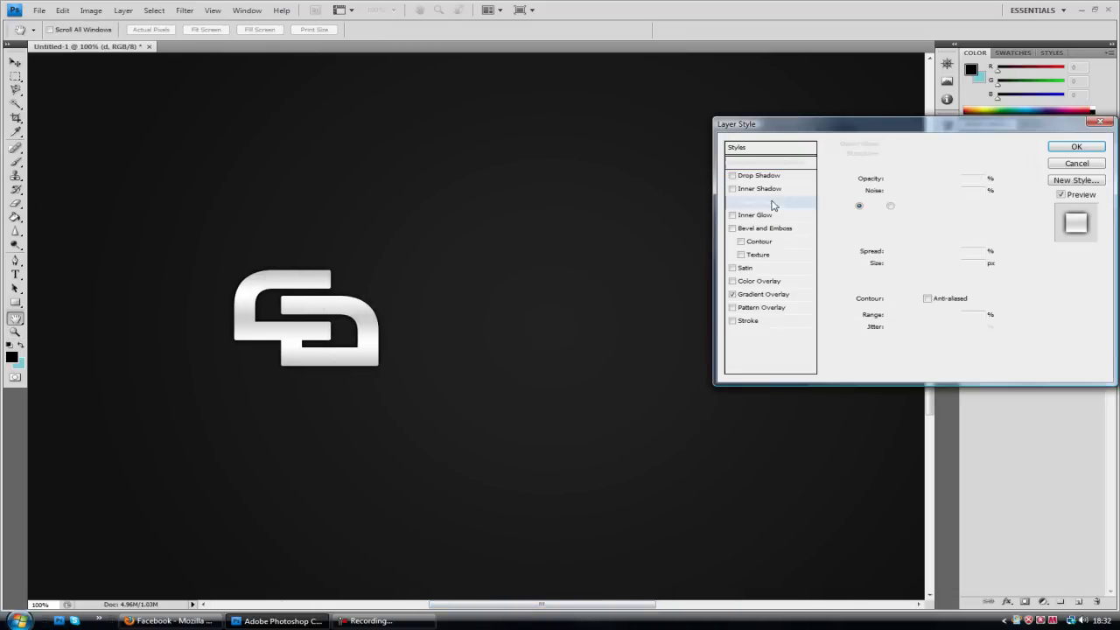
{"action": "left_click_drag", "start_coordinate": [899, 267], "coordinate": [904, 268]}
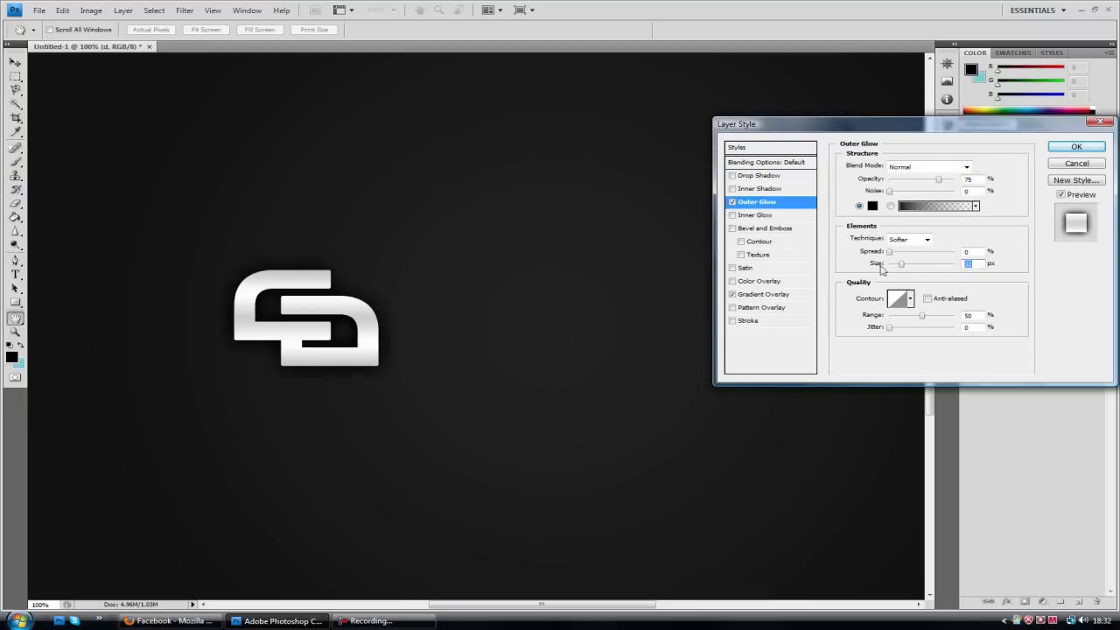
Add a Bevel and Emboss with Shadow Opacity 0 and adjust its lighting angle.
{"action": "left_click", "coordinate": [732, 228]}
{"action": "left_click", "coordinate": [760, 229]}
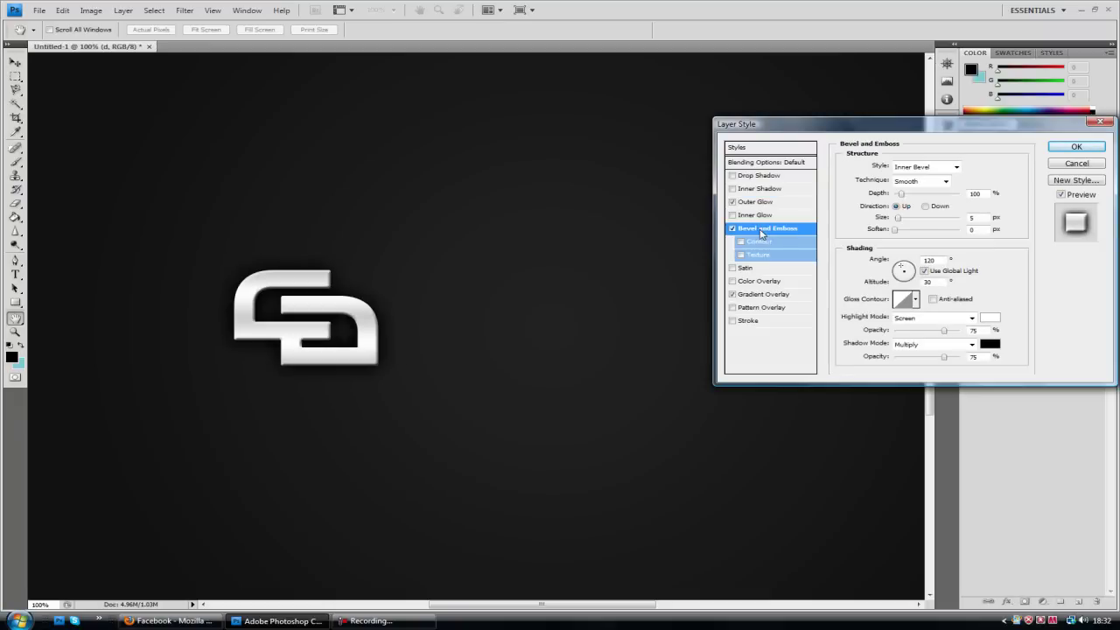
{"action": "left_click_drag", "start_coordinate": [942, 356], "coordinate": [838, 357]}
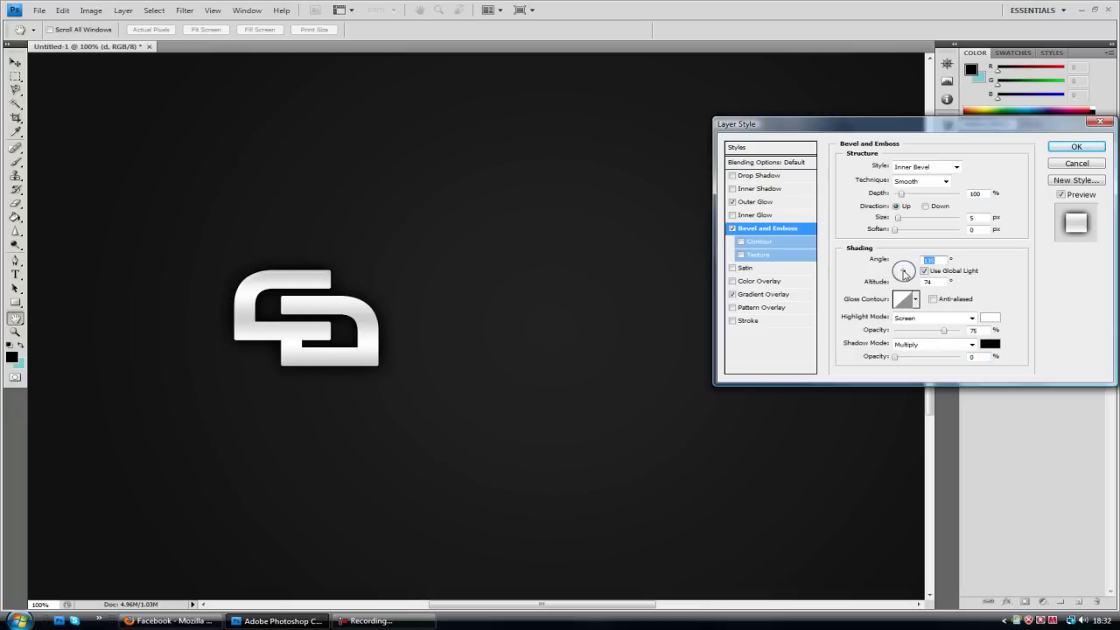
{"action": "left_click_drag", "start_coordinate": [902, 274], "coordinate": [902, 275]}
Change the Gradient Overlay's middle stop to a darker grey.
{"action": "left_click", "coordinate": [766, 294]}
{"action": "left_click", "coordinate": [929, 193]}
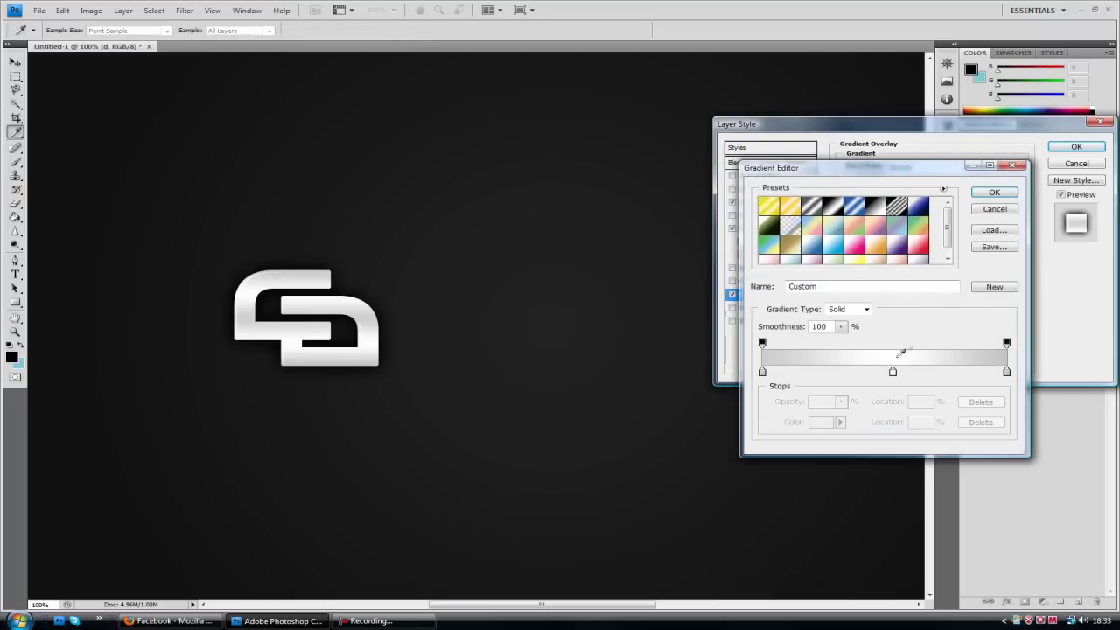
{"action": "double_click", "coordinate": [892, 371]}
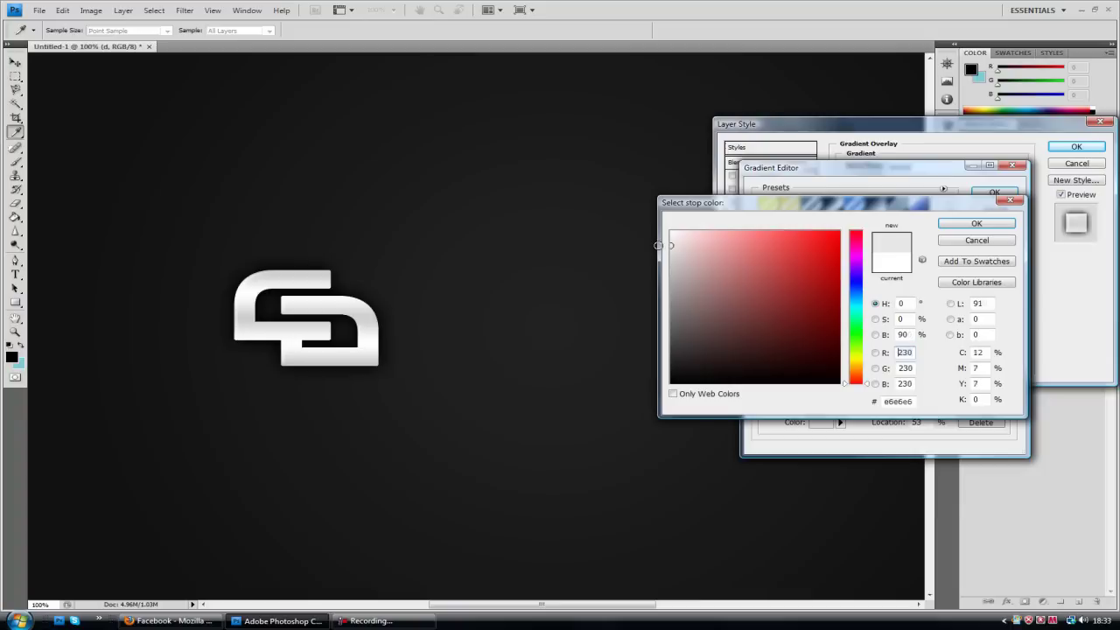
{"action": "left_click_drag", "start_coordinate": [671, 251], "coordinate": [632, 289]}
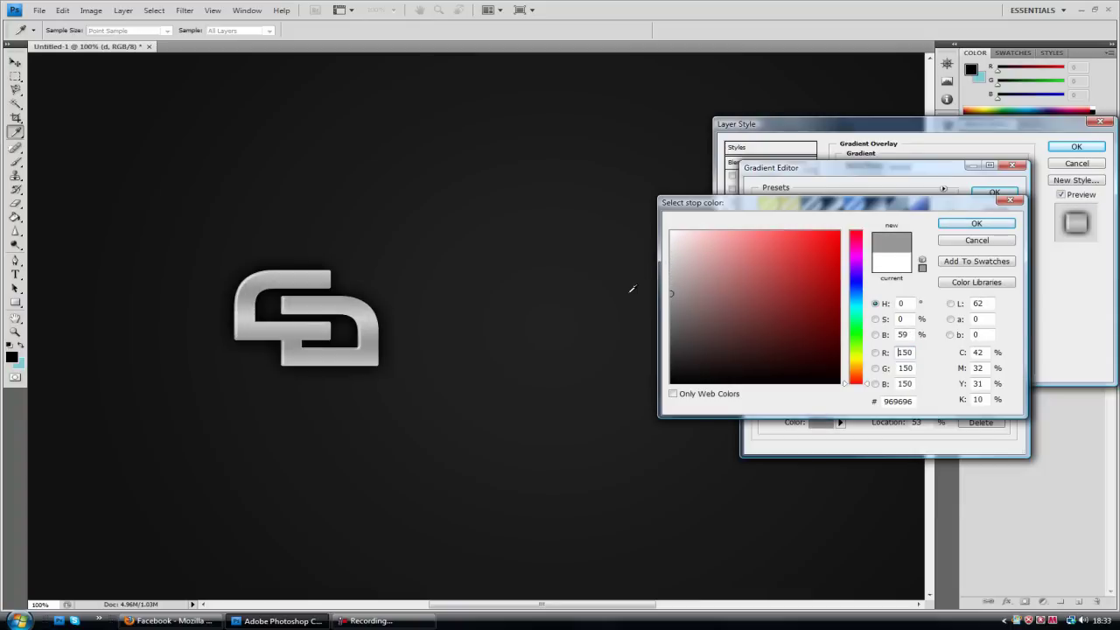
{"action": "left_click_drag", "start_coordinate": [724, 292], "coordinate": [646, 296]}
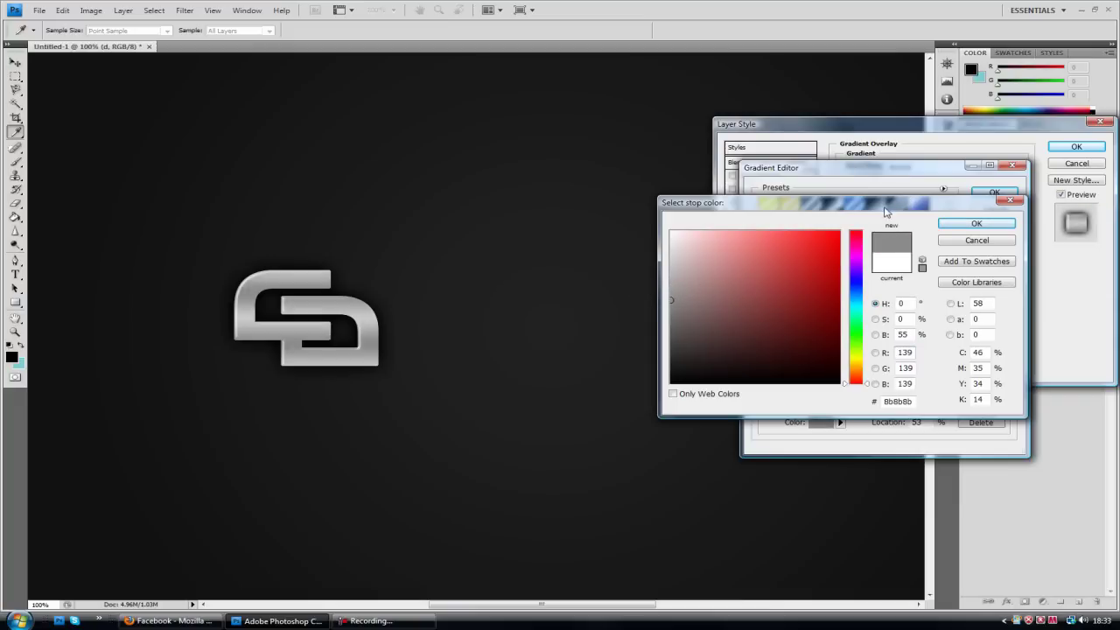
{"action": "left_click", "coordinate": [977, 223]}
{"action": "left_click", "coordinate": [994, 192]}
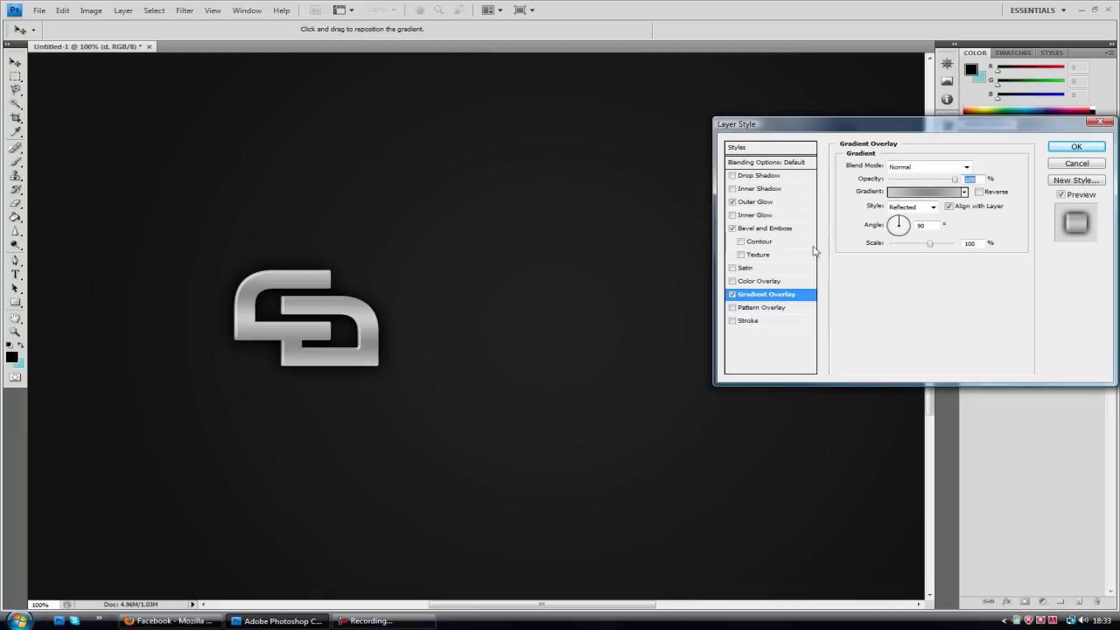
Fine-tune the bevel angle and altitude to 79, then apply the effects.
{"action": "left_click", "coordinate": [784, 229]}
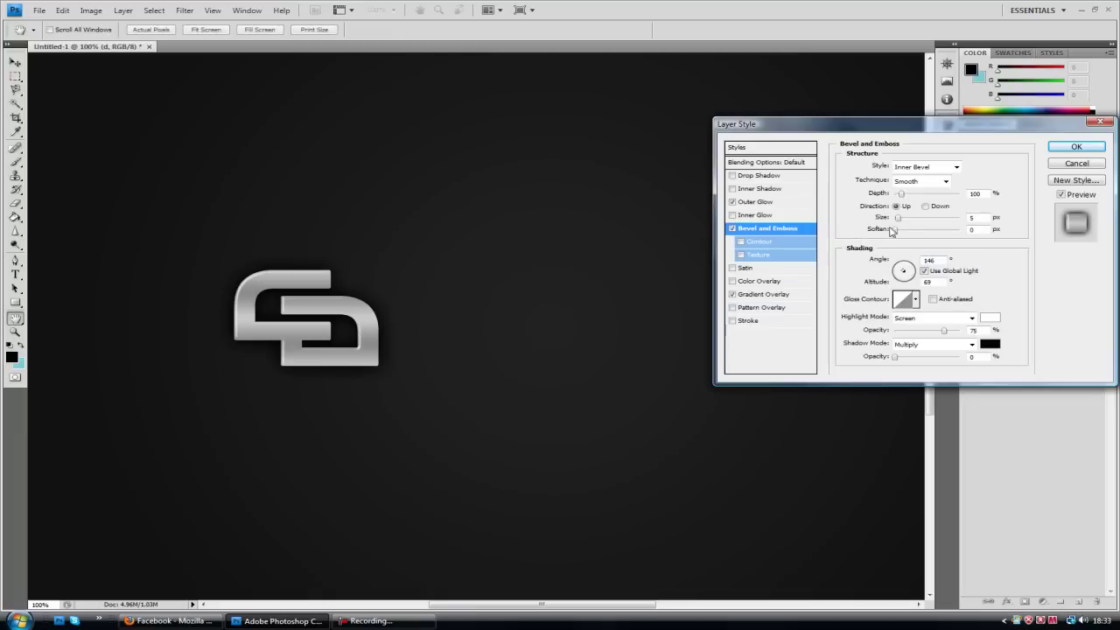
{"action": "left_click", "coordinate": [905, 274]}
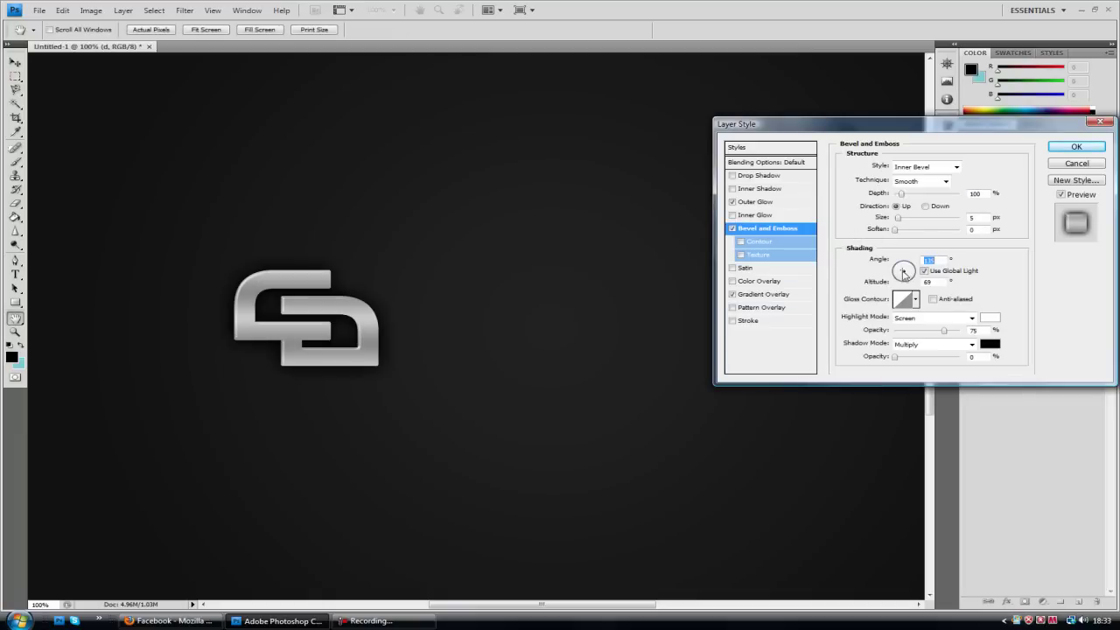
{"action": "left_click_drag", "start_coordinate": [904, 273], "coordinate": [905, 275]}
{"action": "left_click", "coordinate": [1077, 147]}
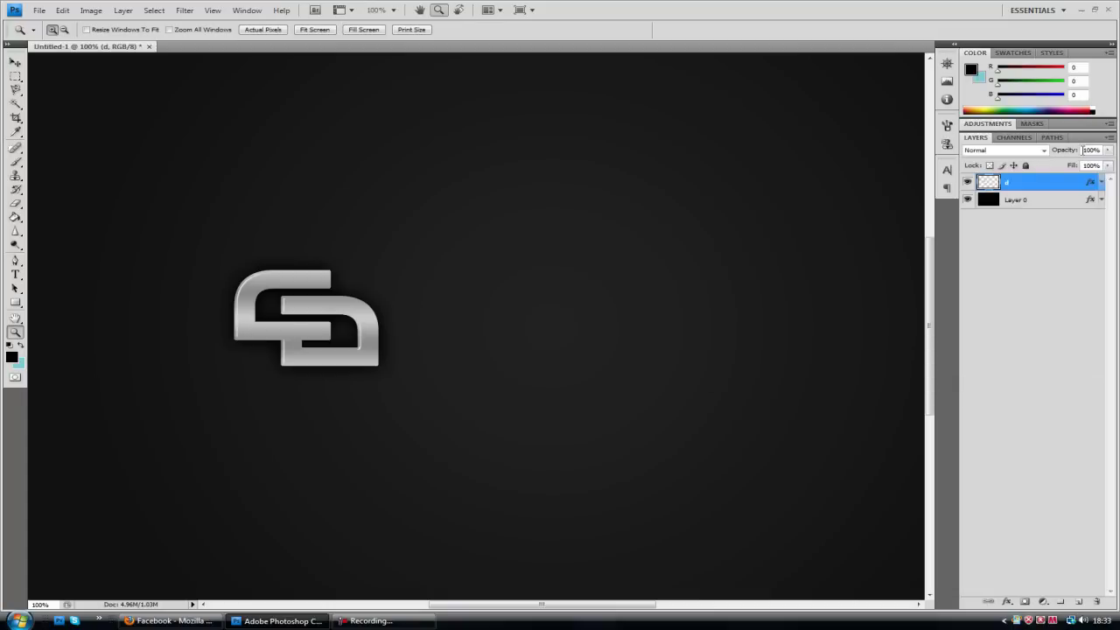
Start the CHROMEDESIGNS text right of the monogram and size it to 72 pt.
{"action": "left_click", "coordinate": [15, 274]}
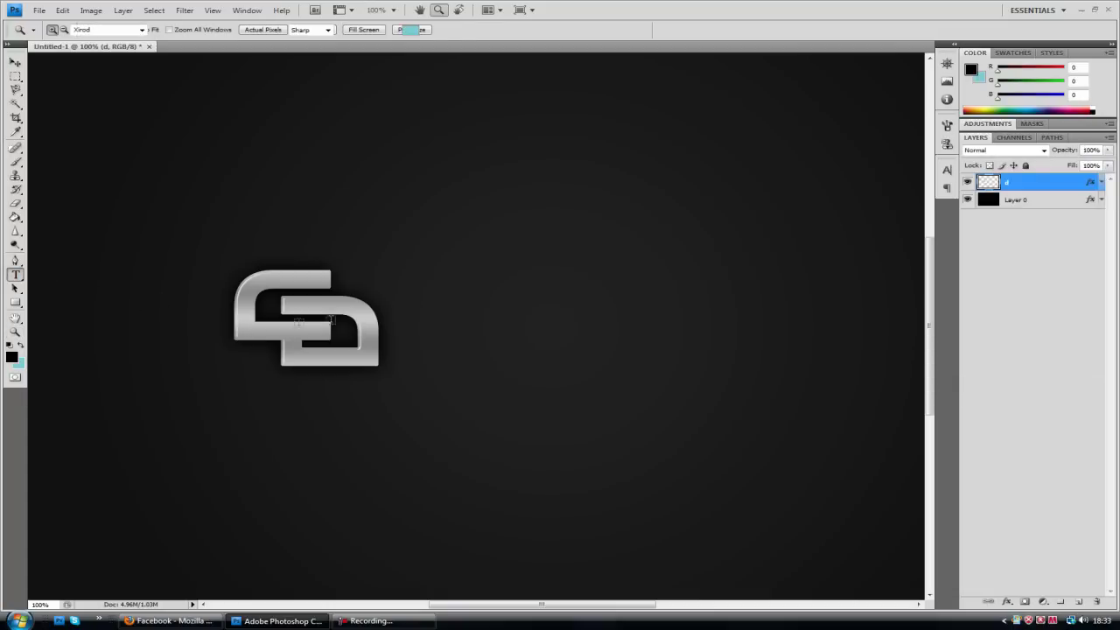
{"action": "left_click", "coordinate": [452, 325]}
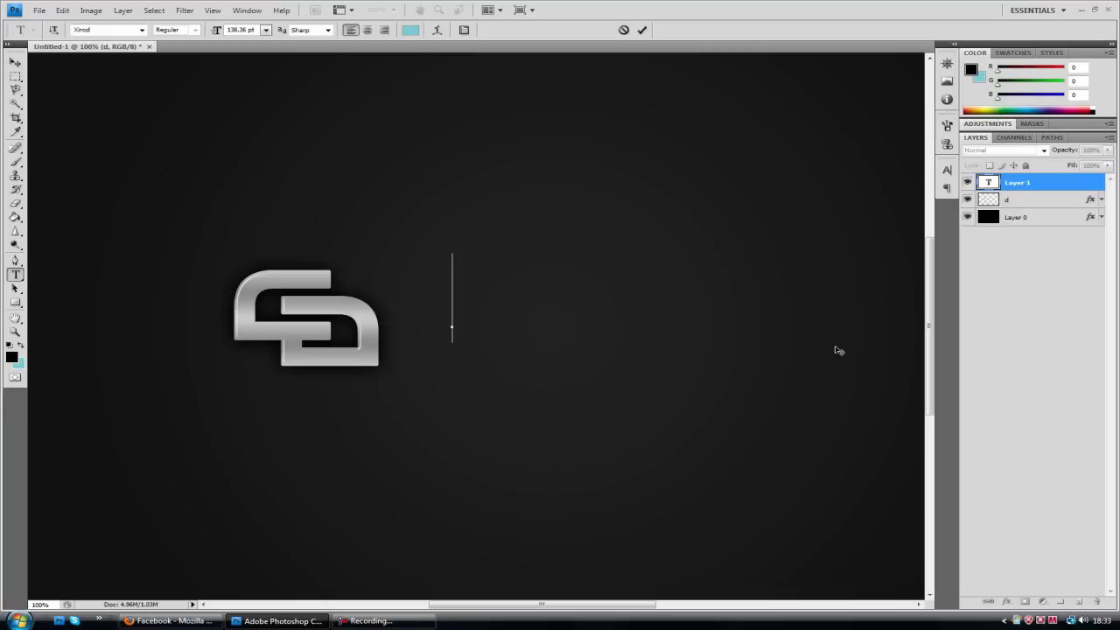
{"action": "type", "text": "CHROM"}
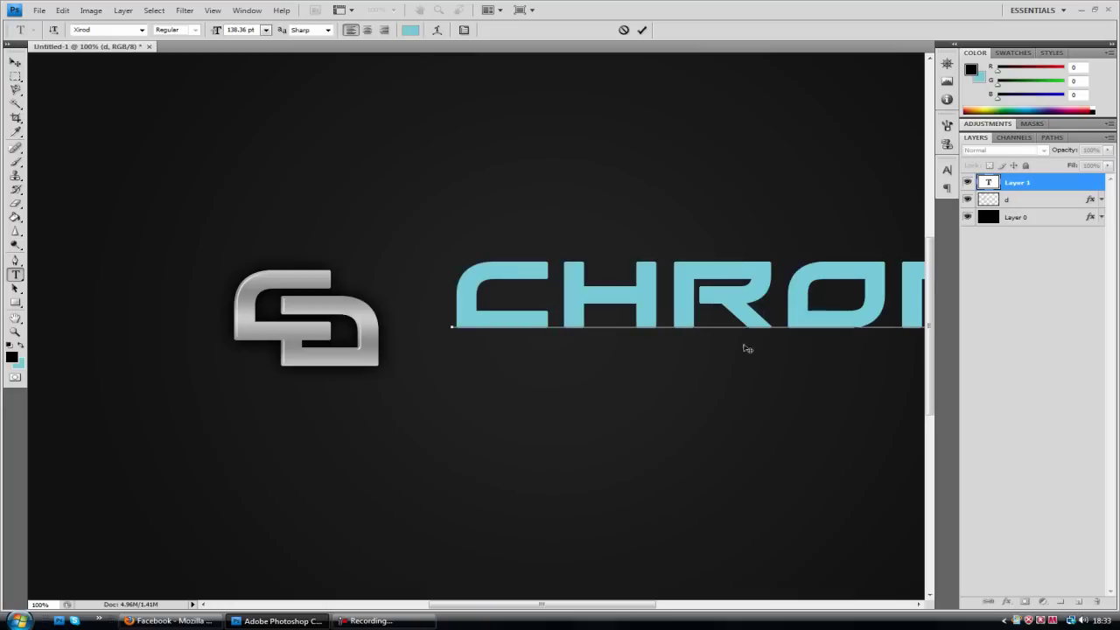
{"action": "key", "text": "ctrl"}
{"action": "key", "text": "ctrl+a"}
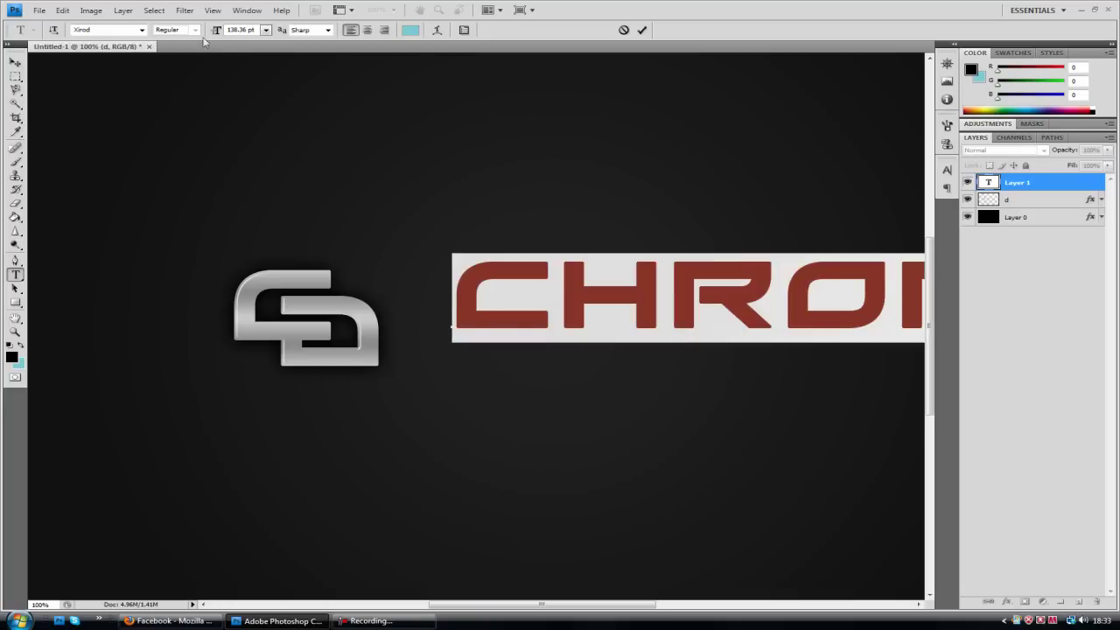
{"action": "left_click", "coordinate": [266, 30]}
{"action": "left_click", "coordinate": [255, 233]}
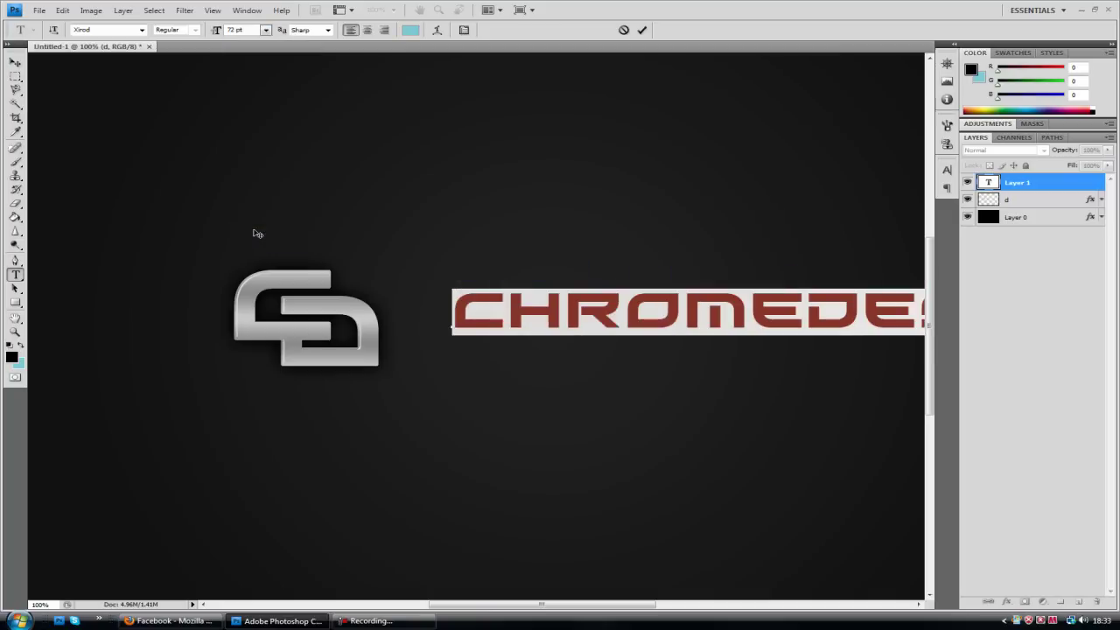
Fit the canvas on screen and move the text left next to the monogram.
{"action": "left_click", "coordinate": [15, 331]}
{"action": "right_click", "coordinate": [301, 323]}
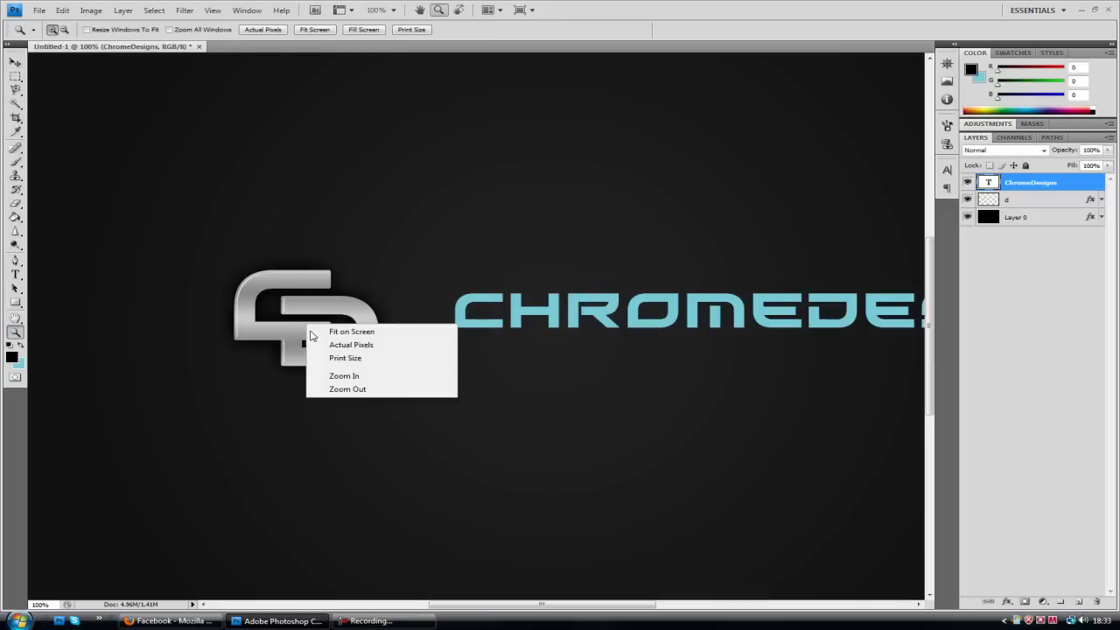
{"action": "left_click", "coordinate": [327, 327]}
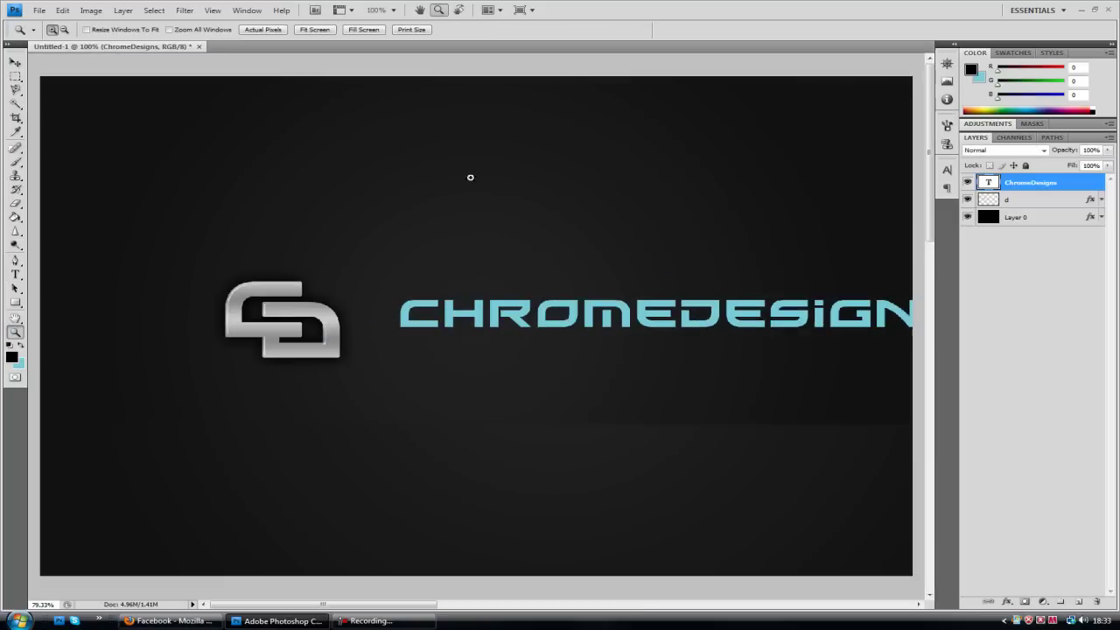
{"action": "left_click", "coordinate": [16, 63]}
{"action": "left_click_drag", "start_coordinate": [642, 320], "coordinate": [588, 326]}
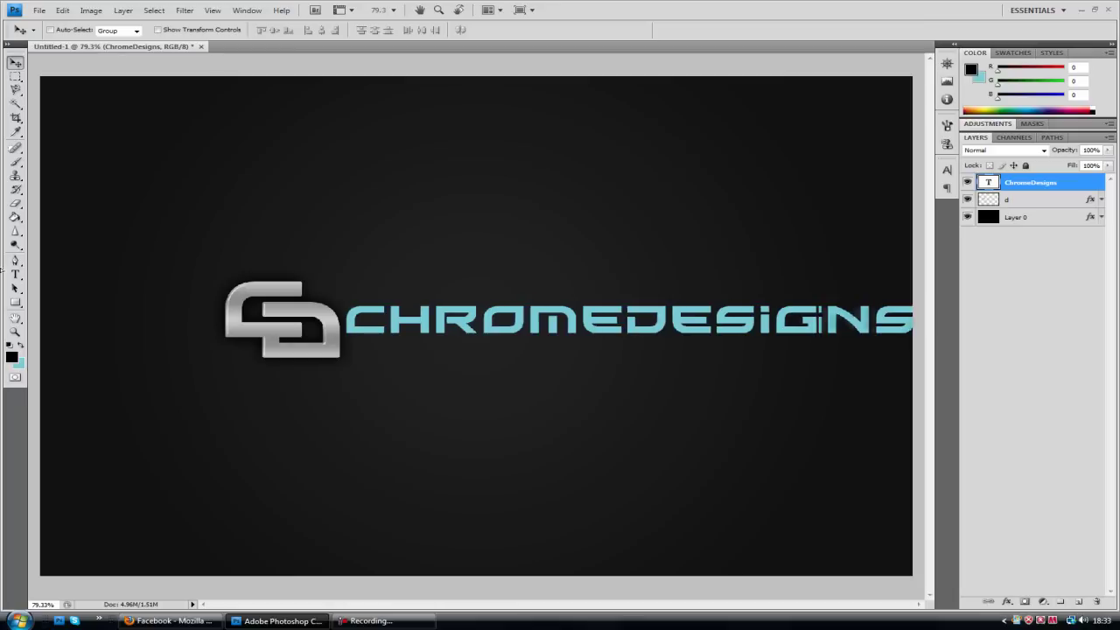
Resize the ChromeDesigns text to 48 pt and nudge it beside the monogram.
{"action": "key", "text": "t"}
{"action": "double_click", "coordinate": [676, 320]}
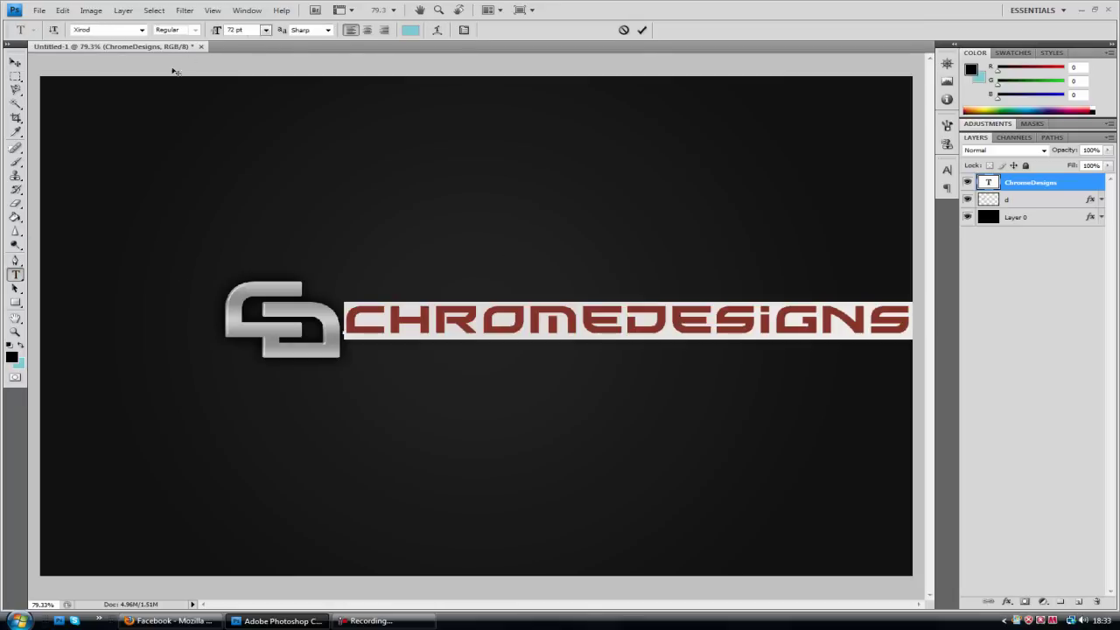
{"action": "left_click", "coordinate": [265, 30]}
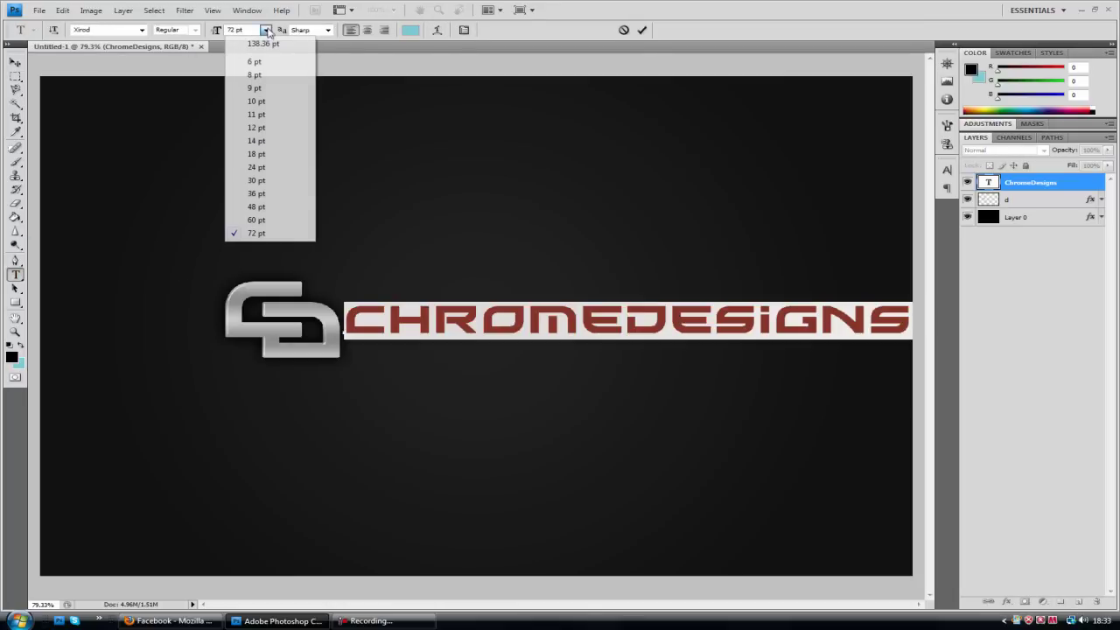
{"action": "left_click", "coordinate": [282, 206]}
{"action": "left_click", "coordinate": [14, 57]}
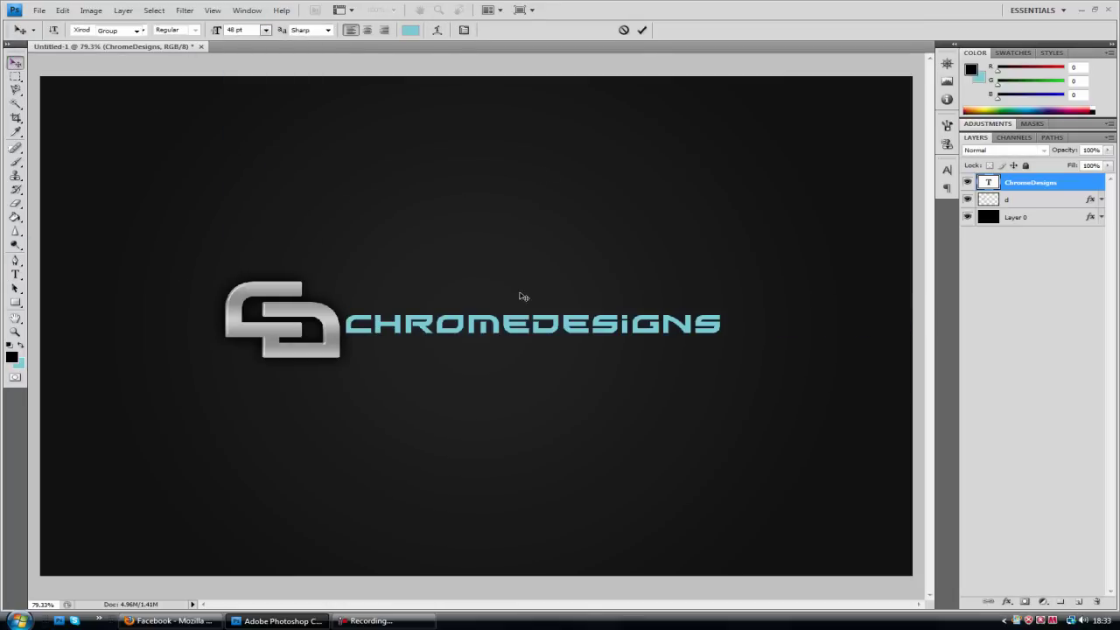
{"action": "left_click_drag", "start_coordinate": [579, 320], "coordinate": [569, 320]}
Scale the CD monogram on layer d down to 82.9% and move it slightly right toward the text.
{"action": "left_click", "coordinate": [1054, 201]}
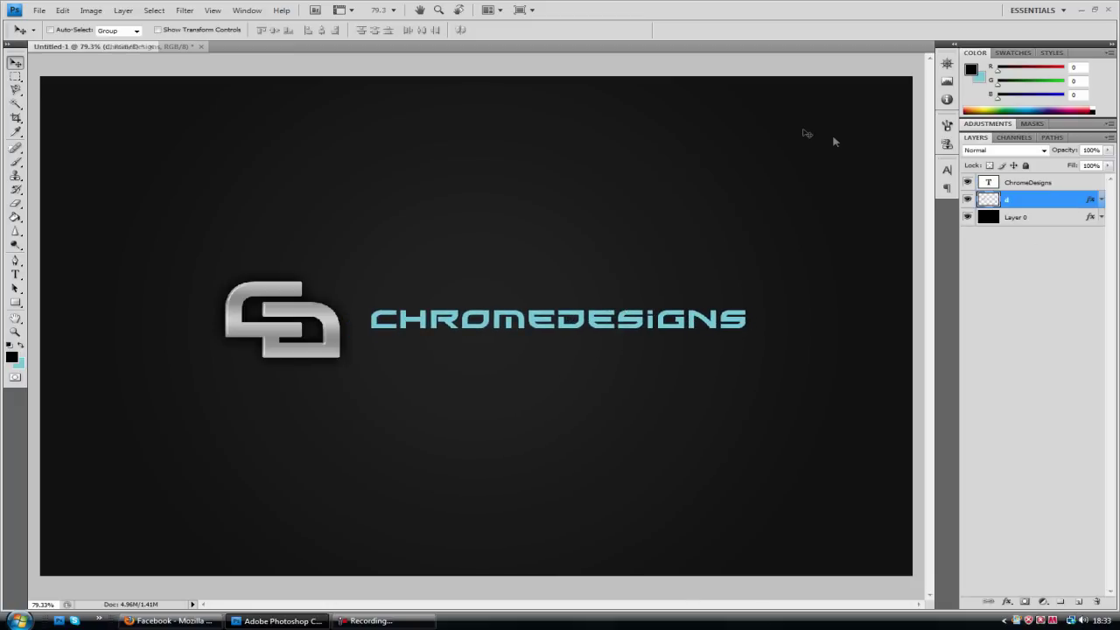
{"action": "left_click", "coordinate": [63, 11]}
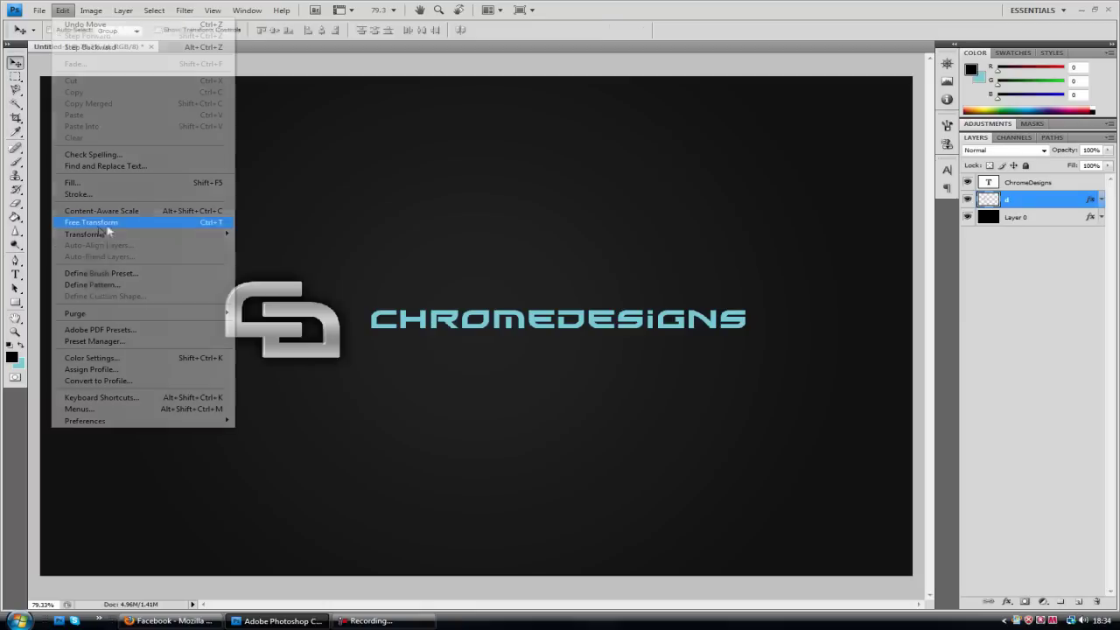
{"action": "left_click", "coordinate": [215, 222]}
{"action": "left_click_drag", "start_coordinate": [343, 360], "coordinate": [322, 346]}
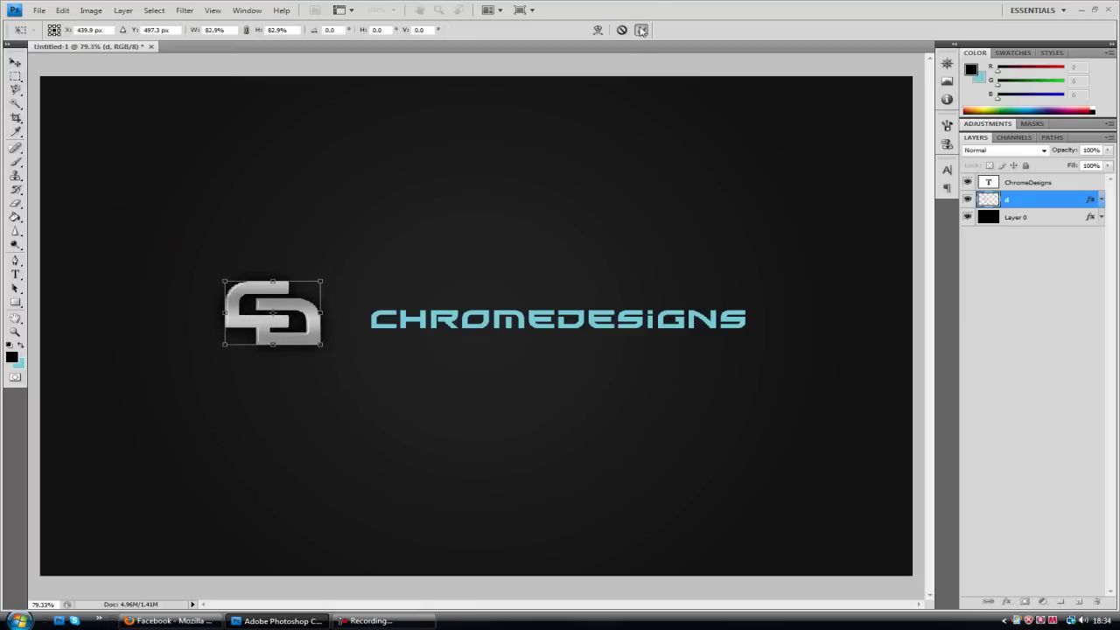
{"action": "left_click", "coordinate": [641, 30]}
{"action": "left_click_drag", "start_coordinate": [287, 315], "coordinate": [300, 317]}
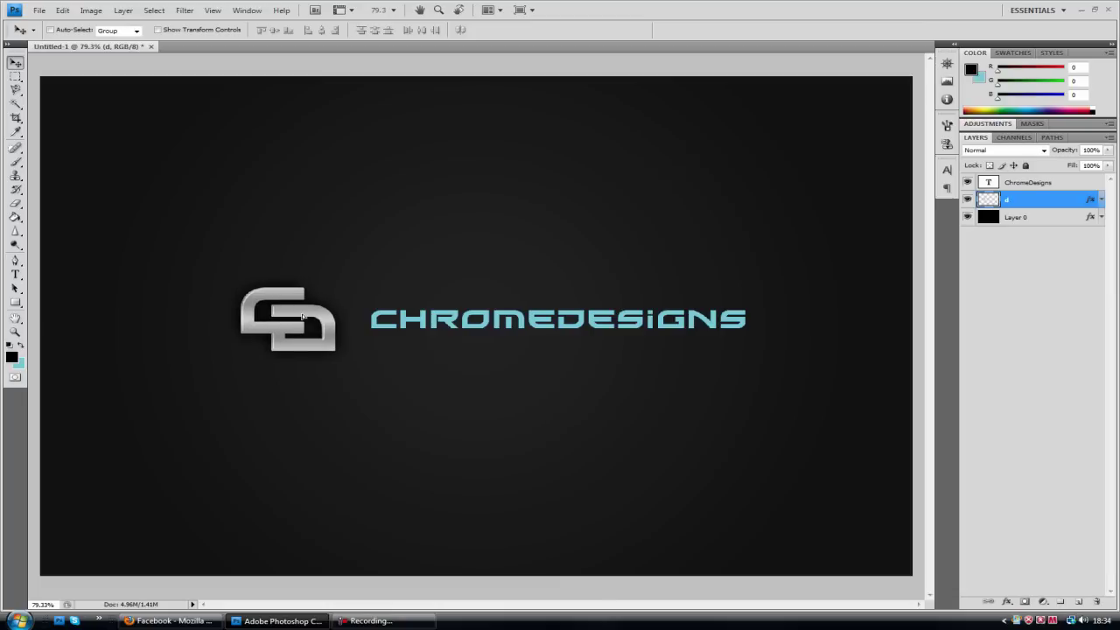
Copy layer d's chrome layer style and paste it onto the ChromeDesigns text layer.
{"action": "left_click", "coordinate": [1030, 185]}
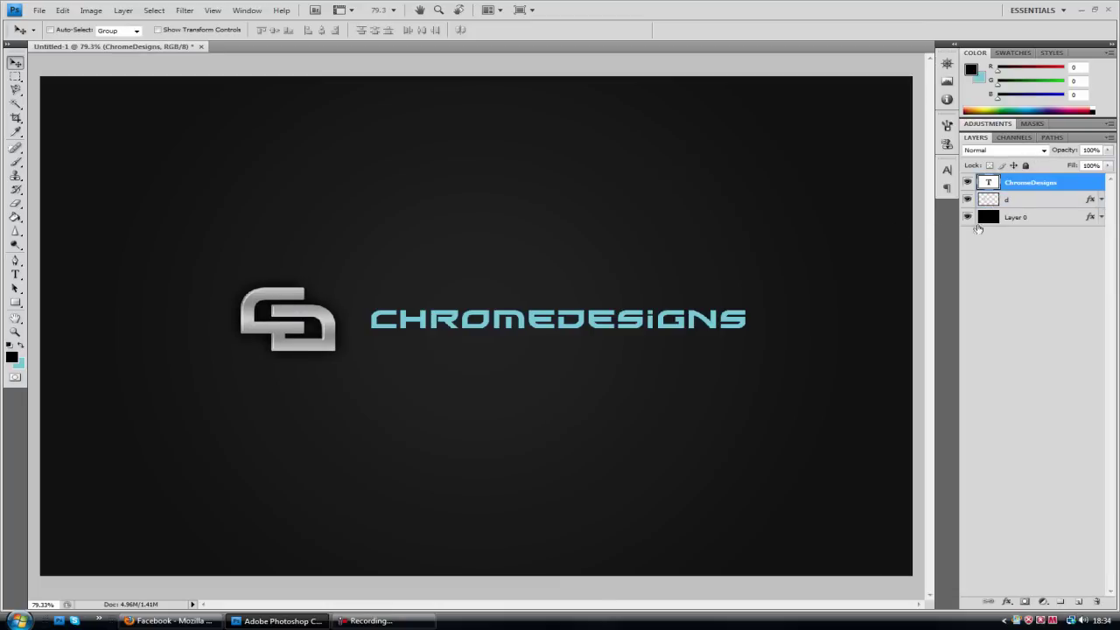
{"action": "right_click", "coordinate": [1016, 202]}
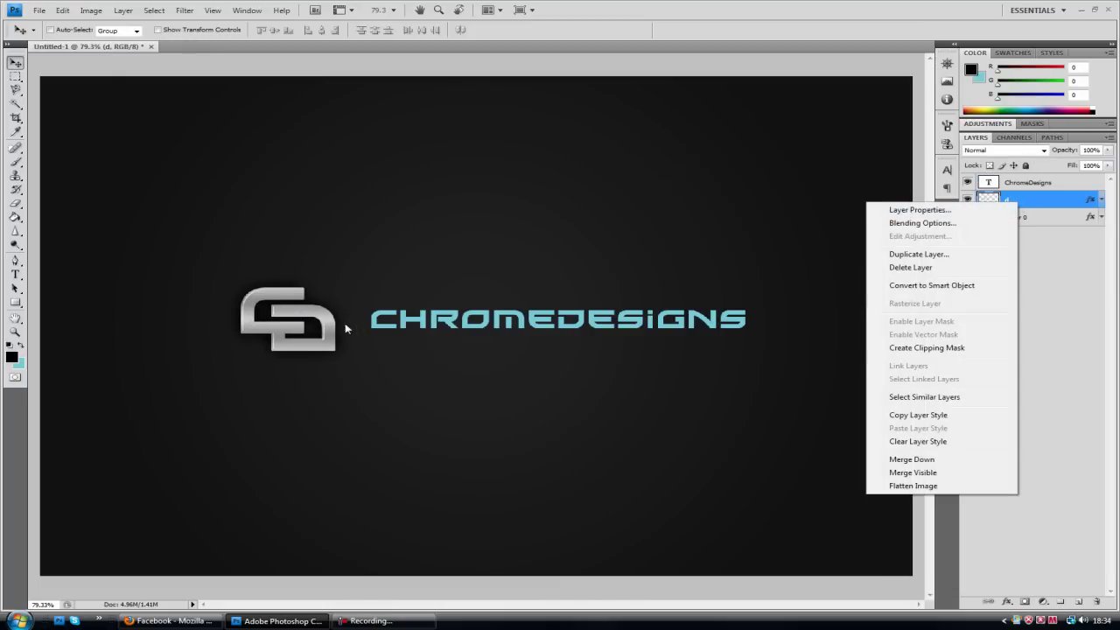
{"action": "left_click", "coordinate": [937, 418]}
{"action": "left_click", "coordinate": [1038, 184]}
{"action": "right_click", "coordinate": [1041, 182]}
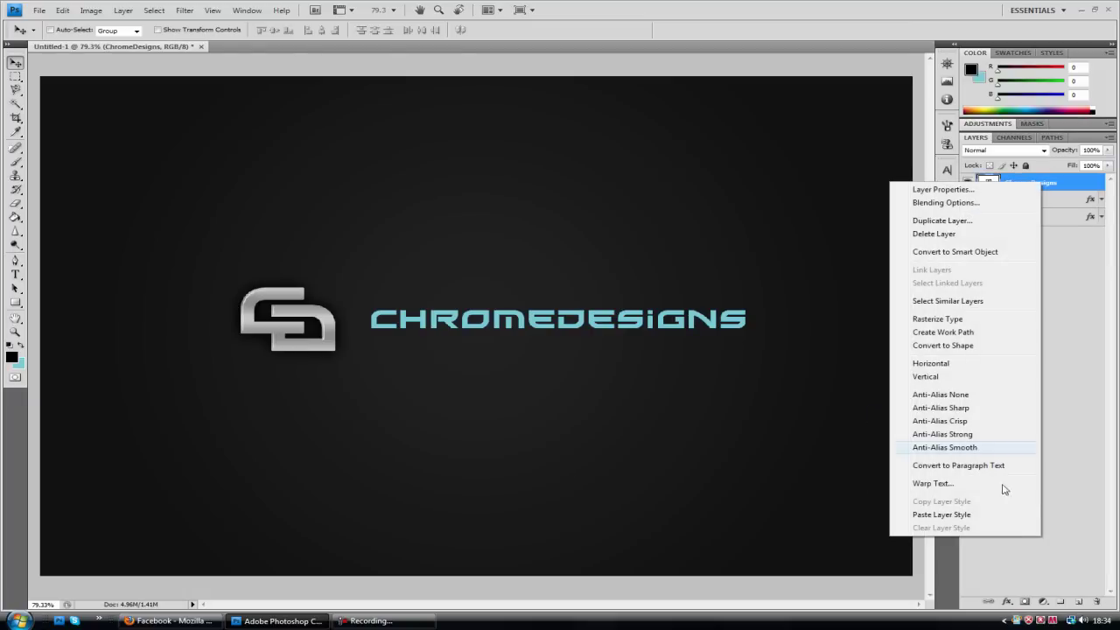
{"action": "left_click", "coordinate": [942, 514]}
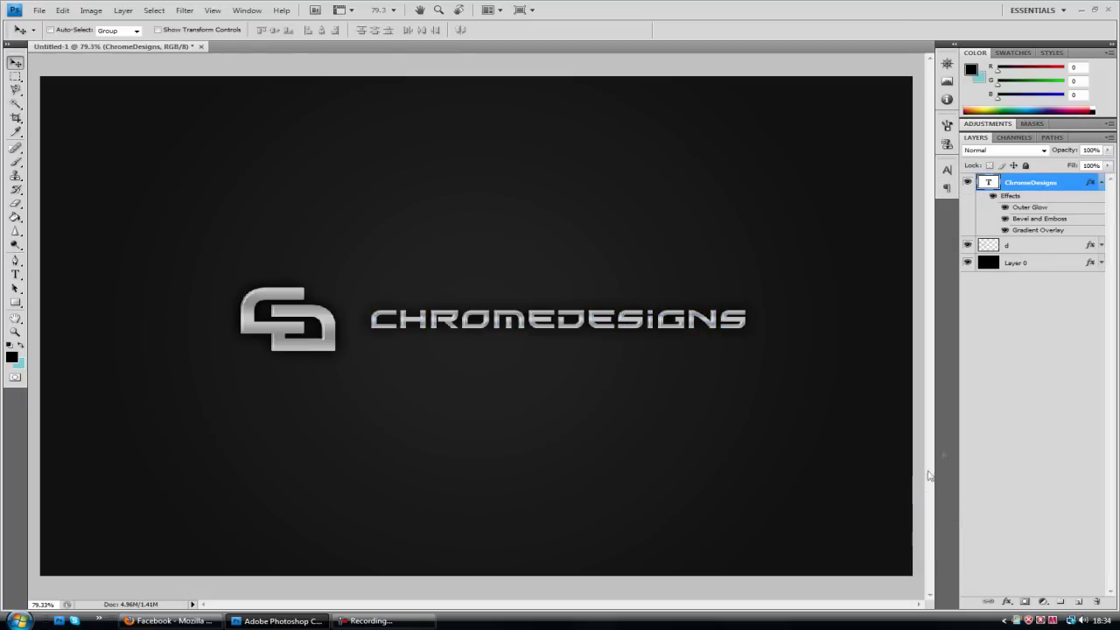
{"action": "left_click", "coordinate": [1100, 183]}
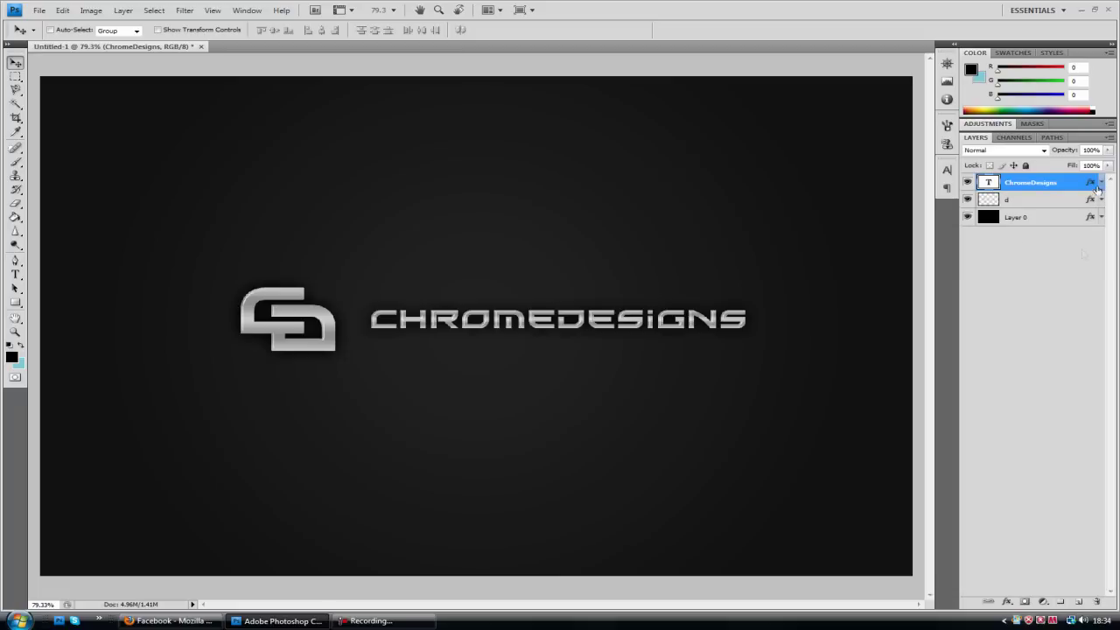
On a new layer, draw a white (#ffffff) horizontal line beneath CHROMEDESIGNS with the Line Tool.
{"action": "left_click", "coordinate": [1076, 603]}
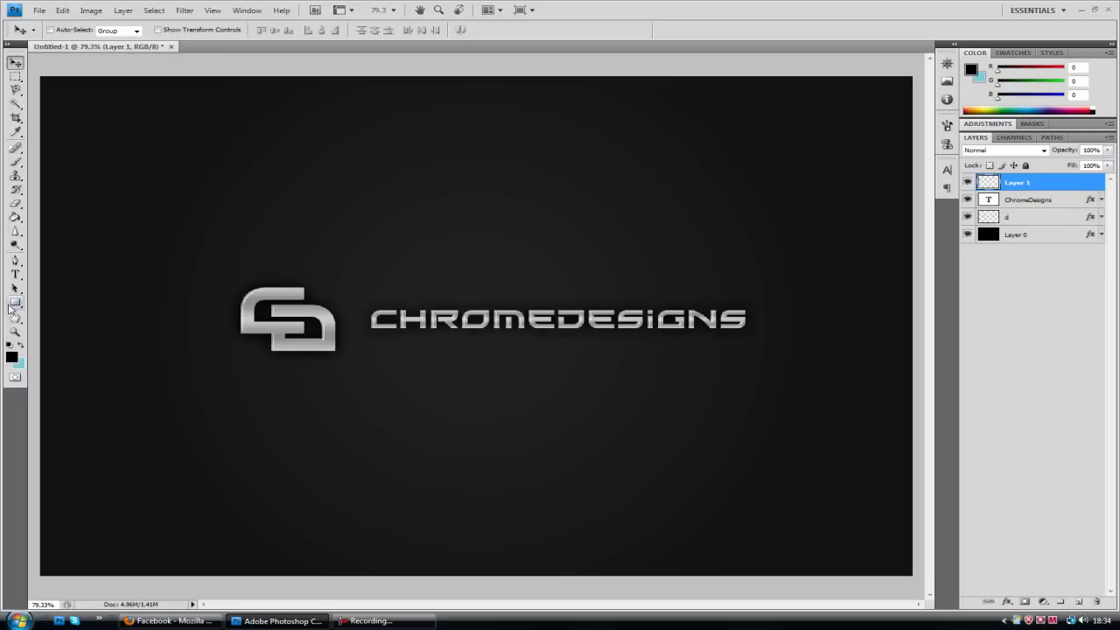
{"action": "left_click_drag", "start_coordinate": [15, 302], "coordinate": [77, 313]}
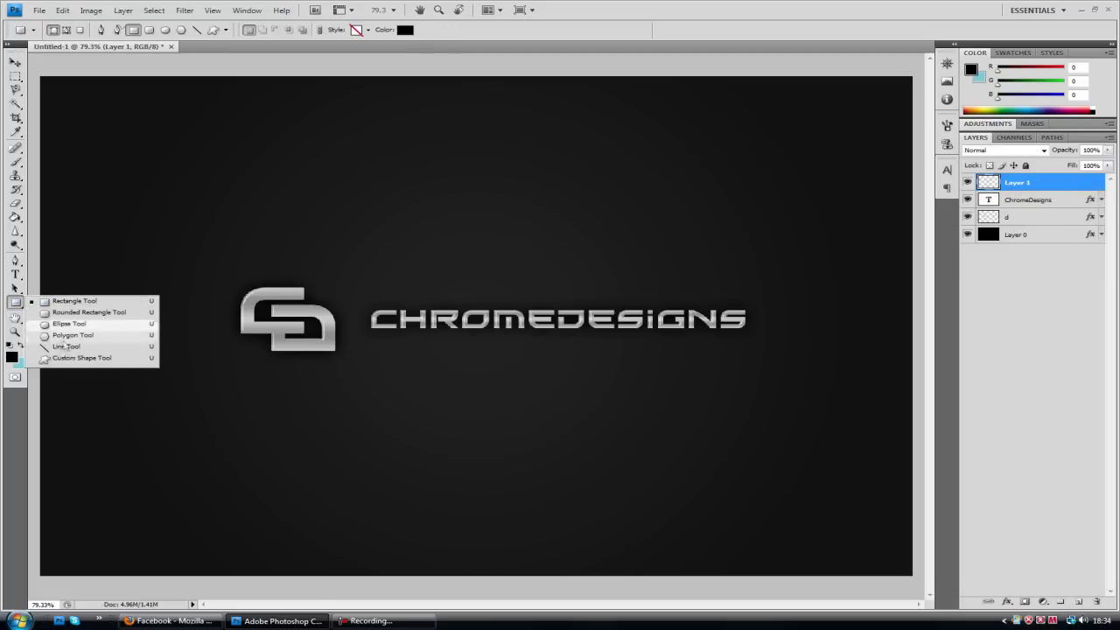
{"action": "left_click", "coordinate": [61, 348]}
{"action": "left_click", "coordinate": [457, 30]}
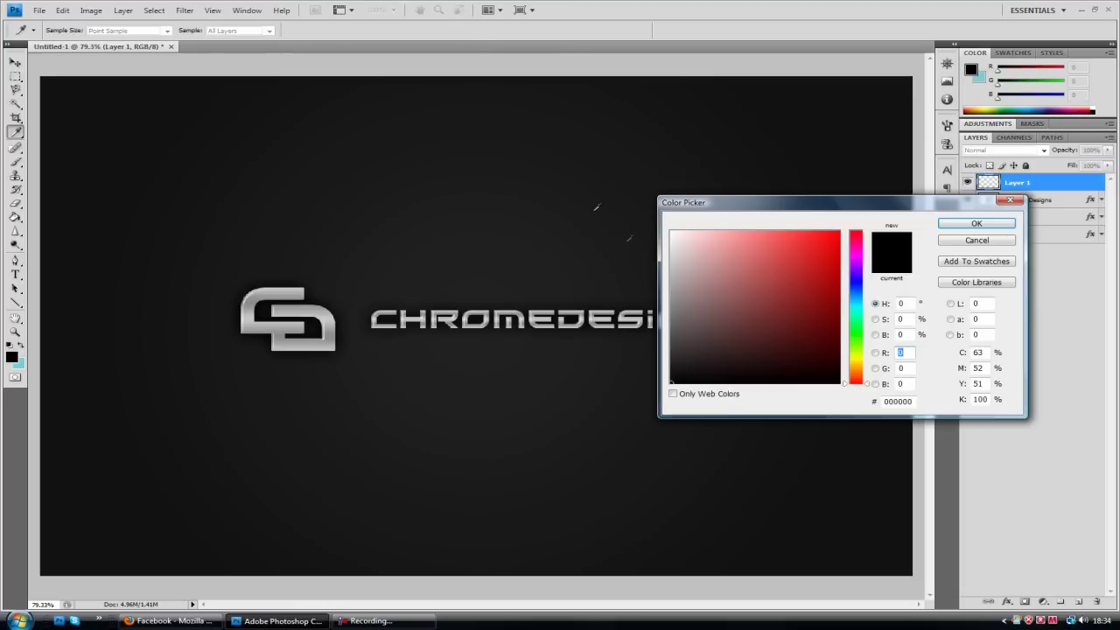
{"action": "type", "text": "ffffff"}
{"action": "left_click", "coordinate": [1006, 224]}
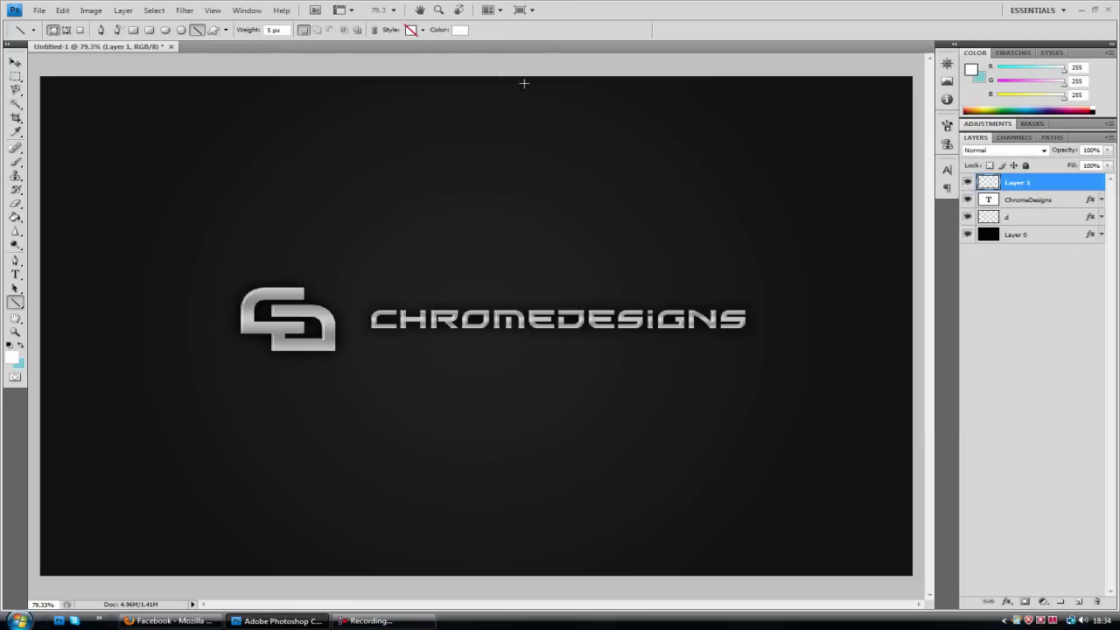
{"action": "left_click", "coordinate": [423, 30]}
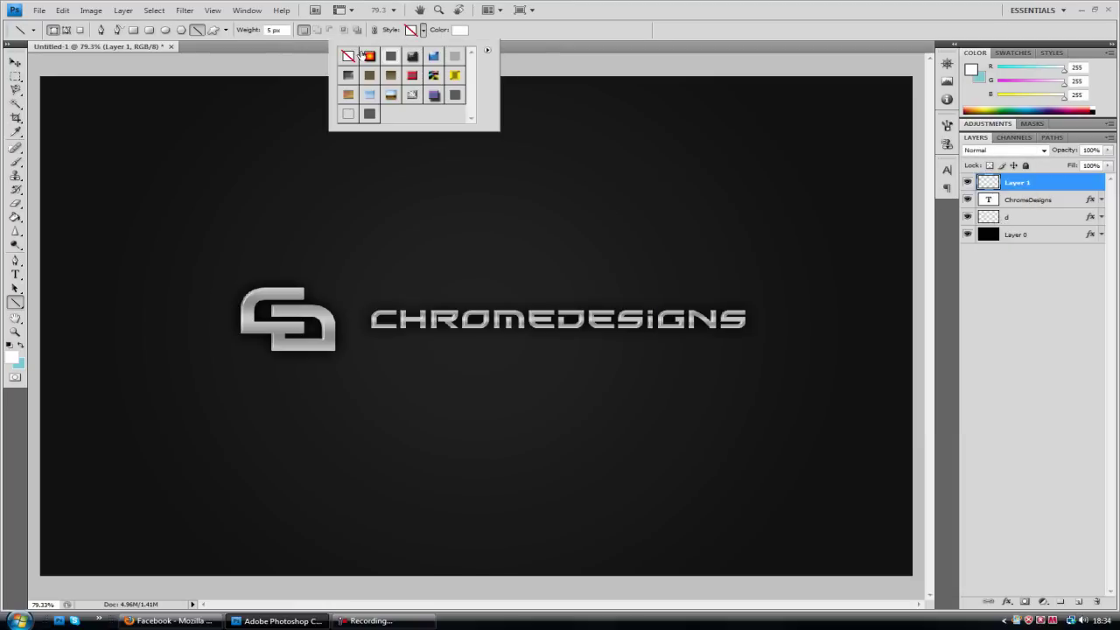
{"action": "left_click", "coordinate": [622, 16]}
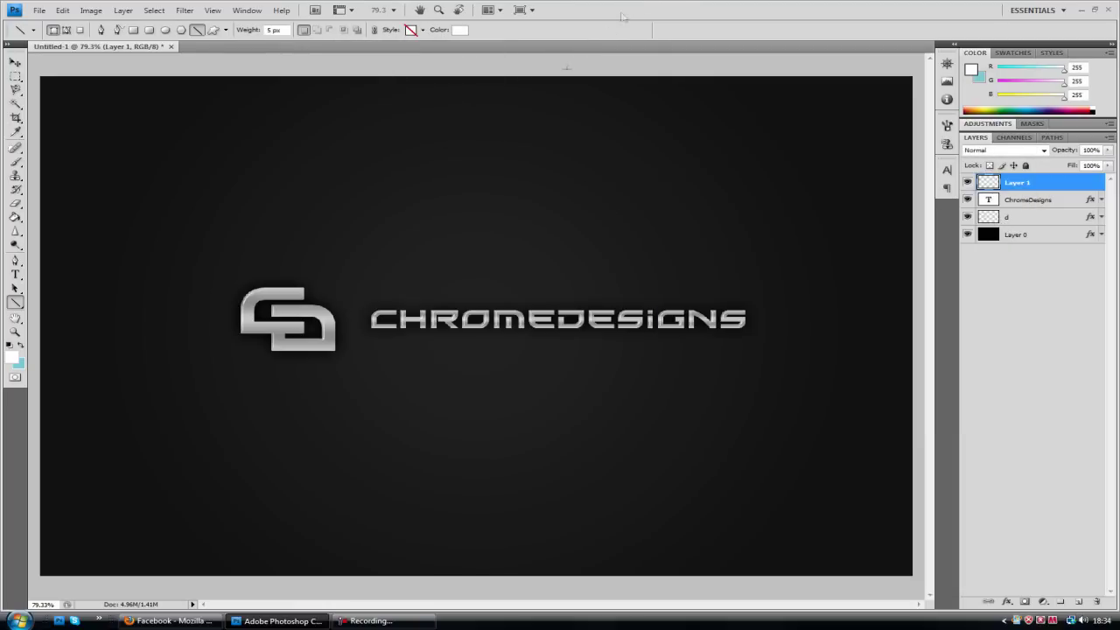
{"action": "left_click_drag", "start_coordinate": [367, 336], "coordinate": [744, 348]}
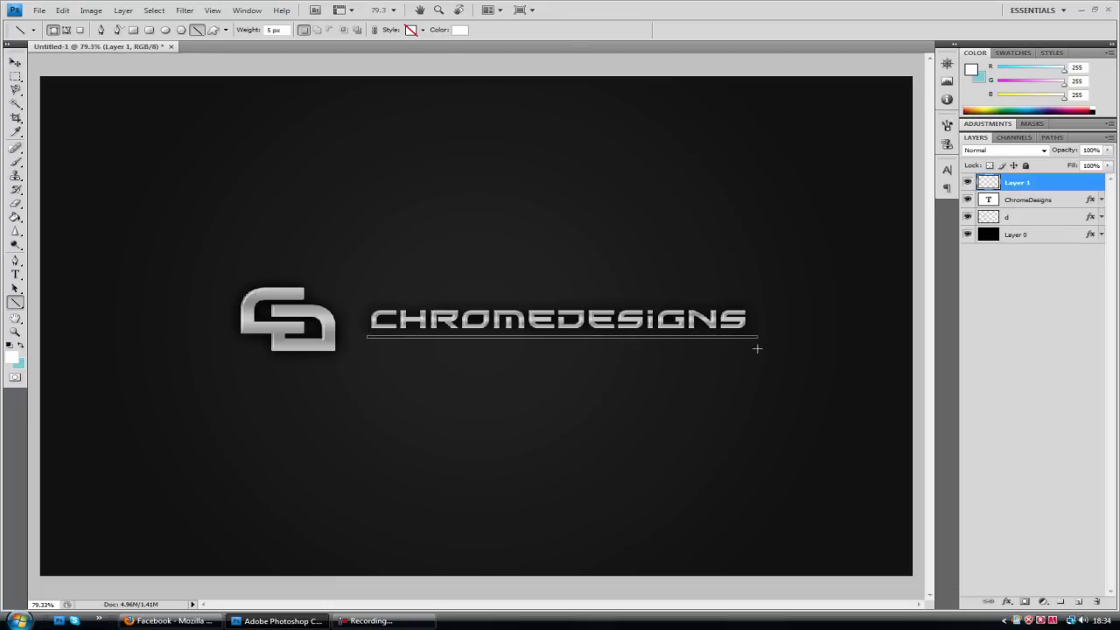
{"action": "left_click_drag", "start_coordinate": [771, 348], "coordinate": [771, 348]}
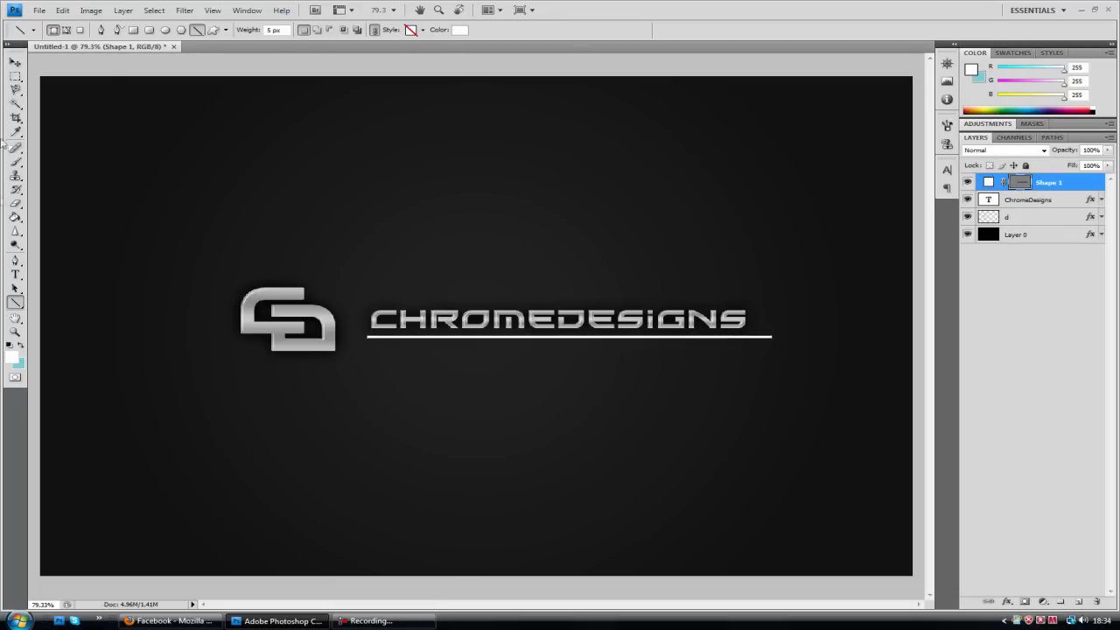
Paste the chrome layer style onto the Shape 1 underline.
{"action": "left_click", "coordinate": [16, 63]}
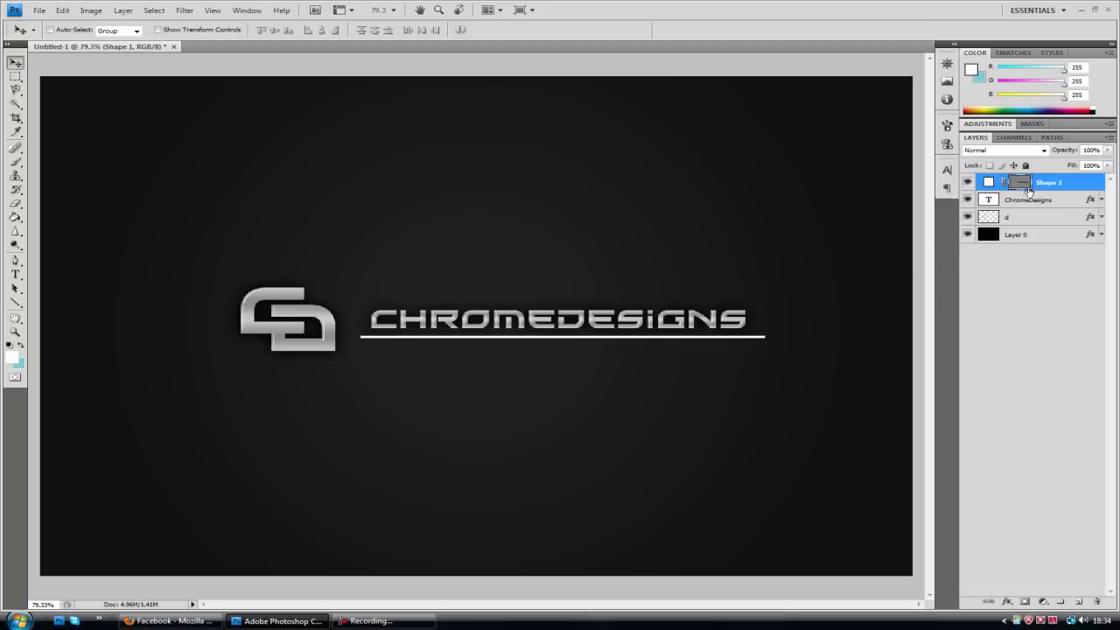
{"action": "right_click", "coordinate": [1064, 181]}
{"action": "left_click", "coordinate": [993, 402]}
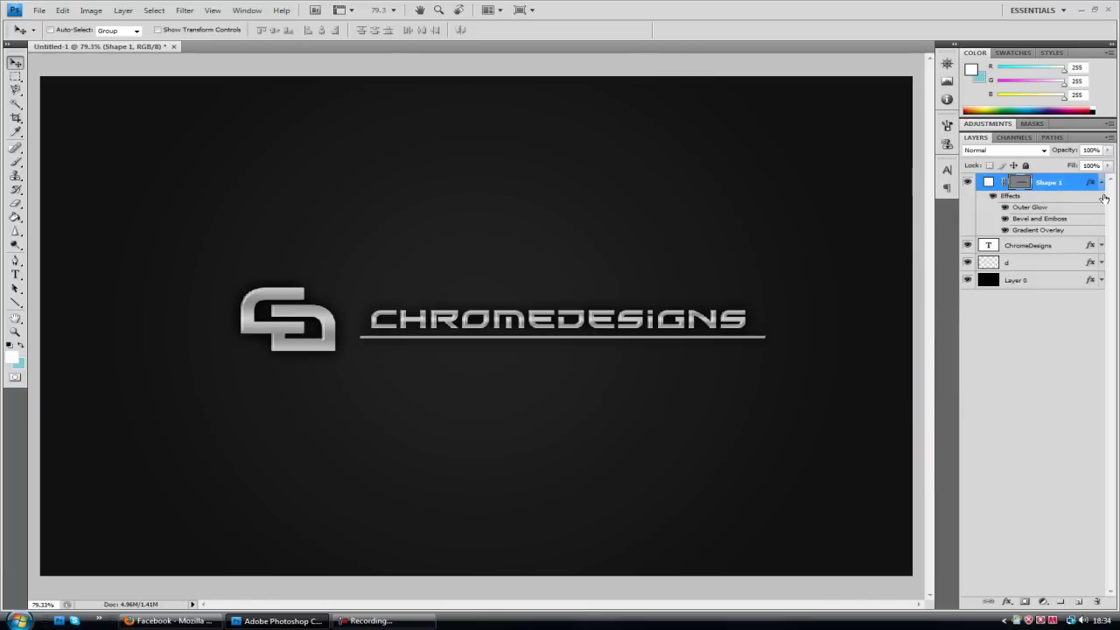
Preview the wallpaper on the desktop, then nudge the underline up slightly.
{"action": "left_click", "coordinate": [1082, 13]}
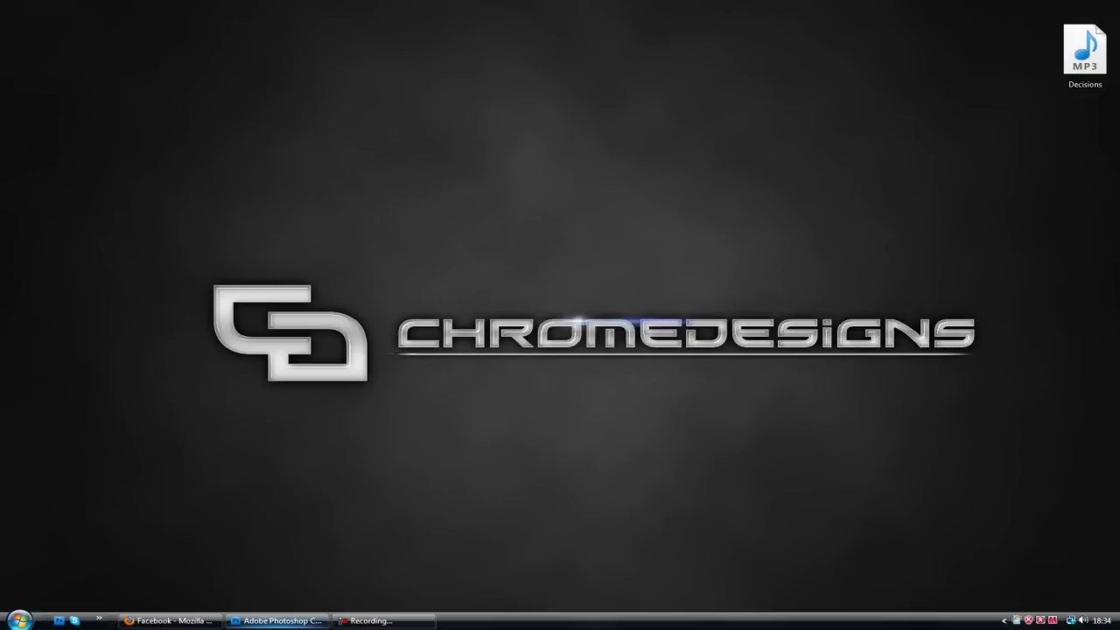
{"action": "left_click", "coordinate": [278, 620]}
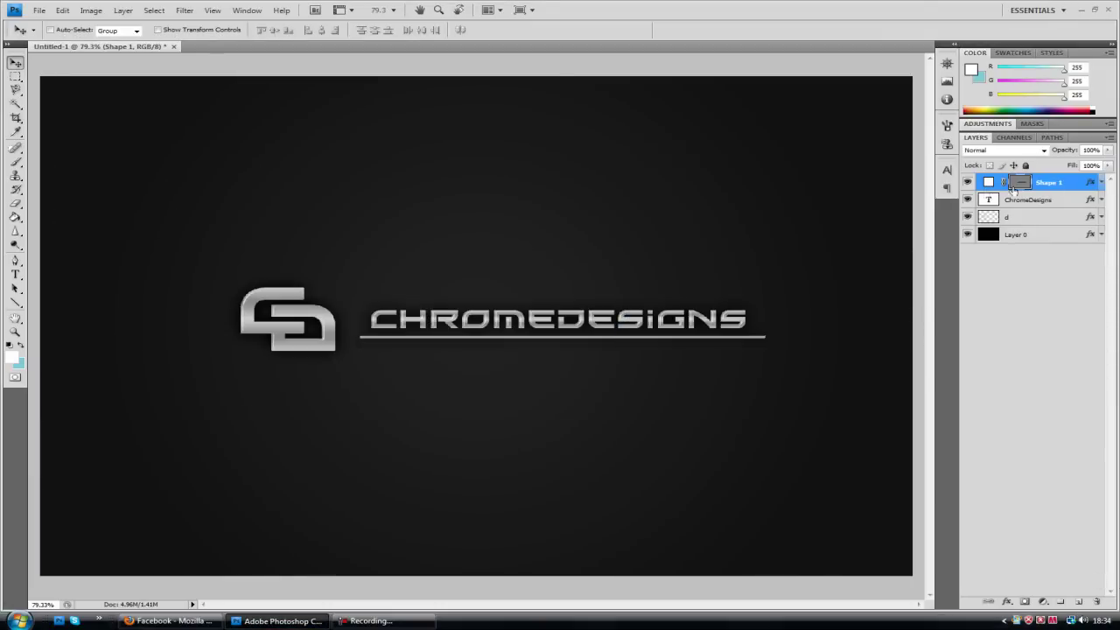
{"action": "key", "text": "Up"}
{"action": "key", "text": "Up"}
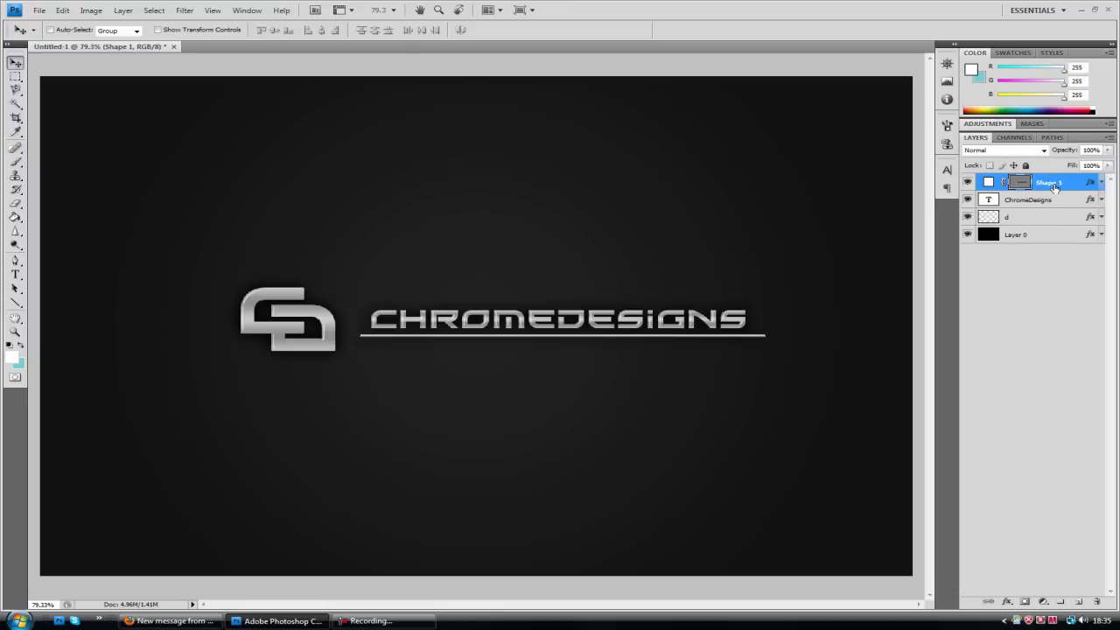
Rasterize the Shape 1 line layer and zoom in on it to 200%.
{"action": "right_click", "coordinate": [1054, 189]}
{"action": "left_click", "coordinate": [968, 289]}
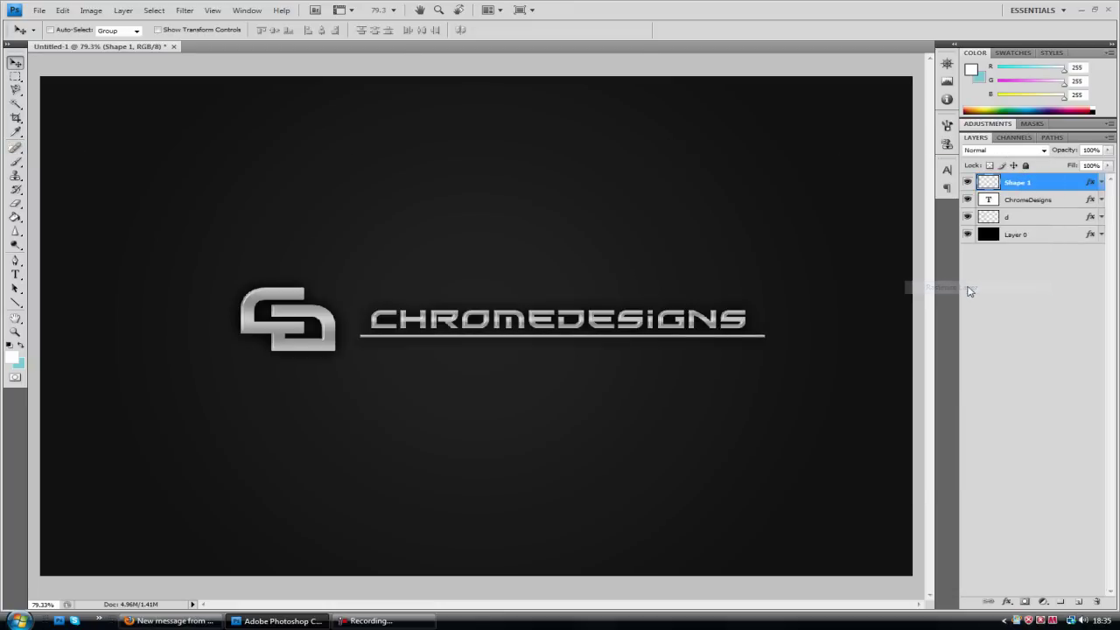
{"action": "left_click", "coordinate": [15, 332]}
{"action": "left_click", "coordinate": [504, 348]}
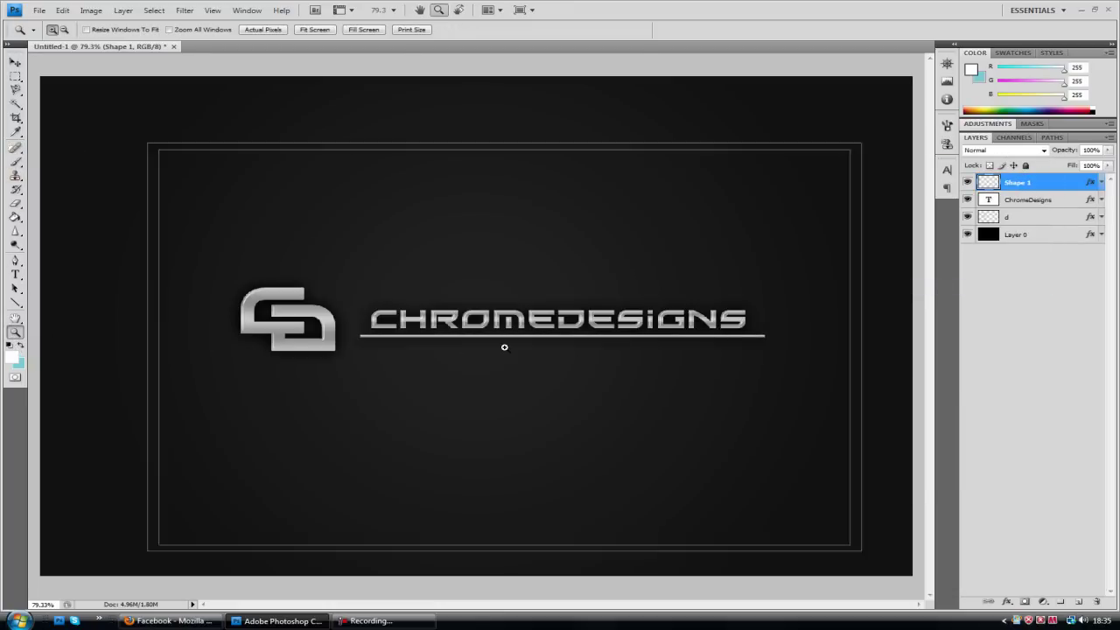
{"action": "left_click", "coordinate": [506, 343]}
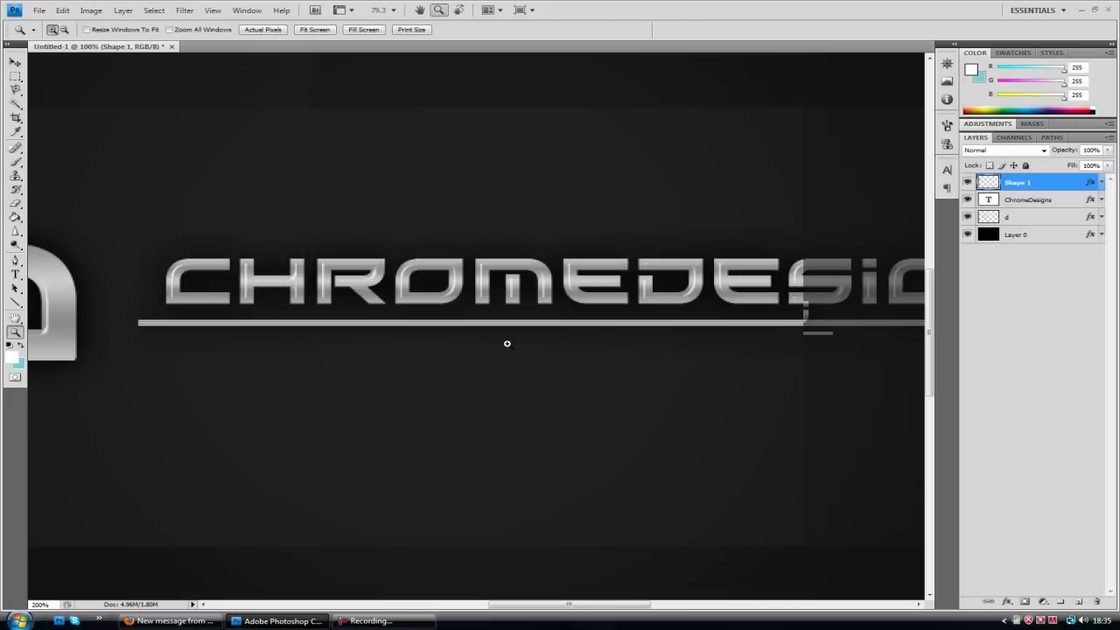
{"action": "left_click", "coordinate": [507, 343]}
{"action": "right_click", "coordinate": [284, 286]}
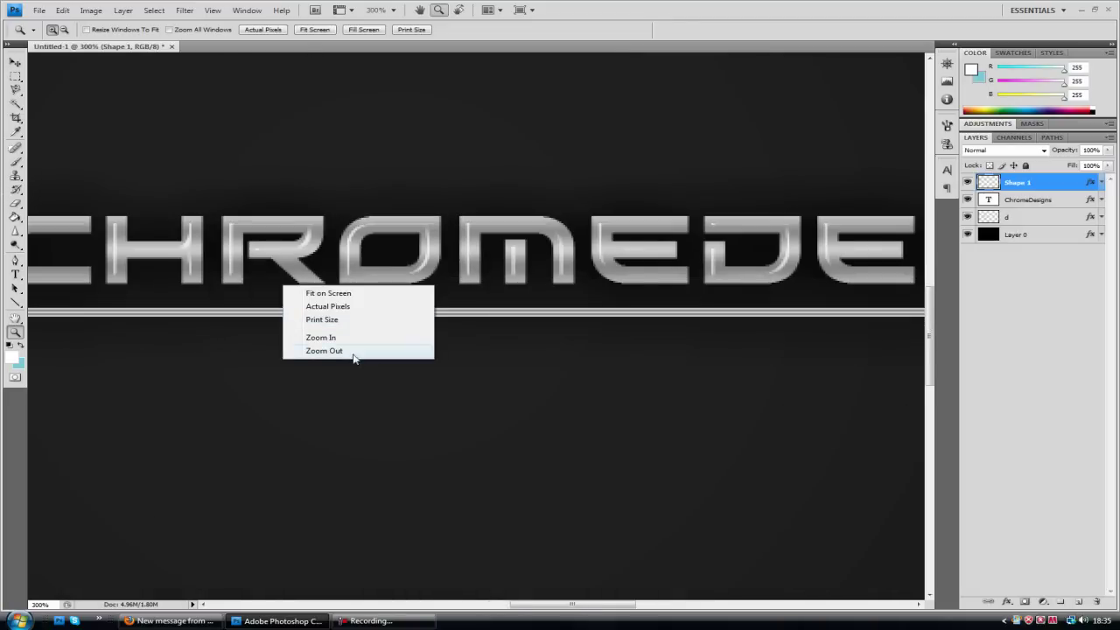
{"action": "left_click", "coordinate": [354, 354]}
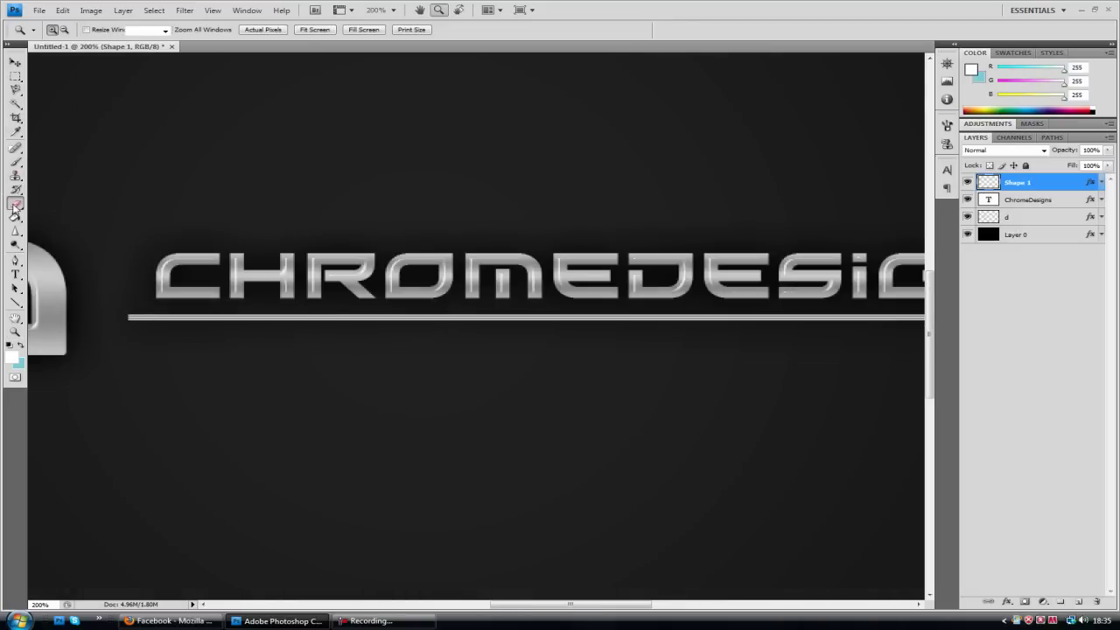
Softly erase the underline's left end so it fades out.
{"action": "left_click", "coordinate": [15, 203]}
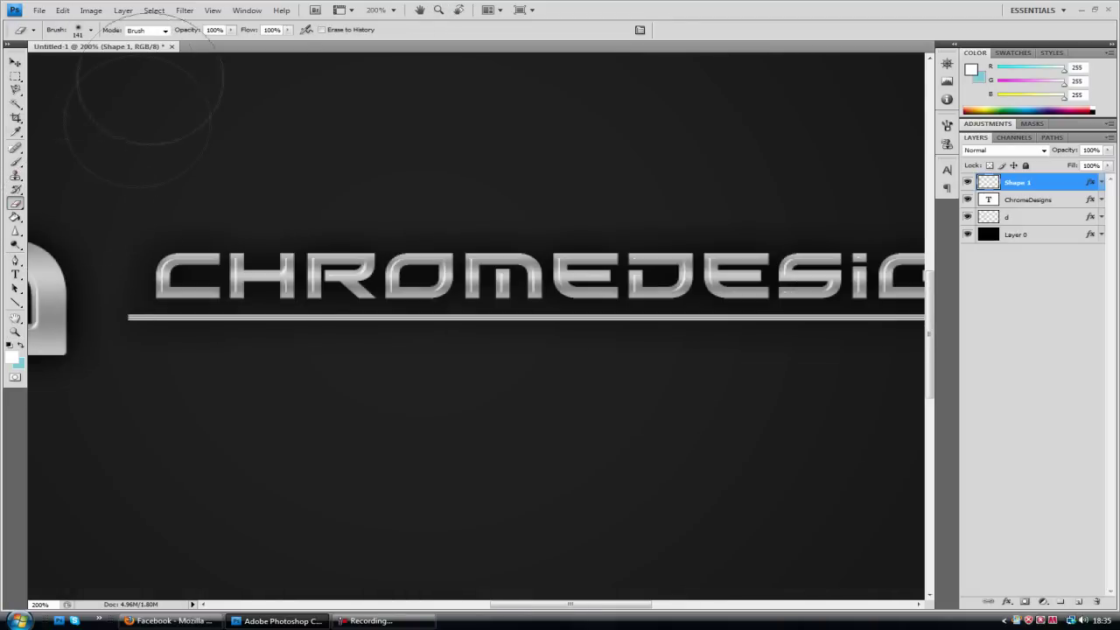
{"action": "left_click", "coordinate": [92, 367]}
{"action": "left_click", "coordinate": [94, 360]}
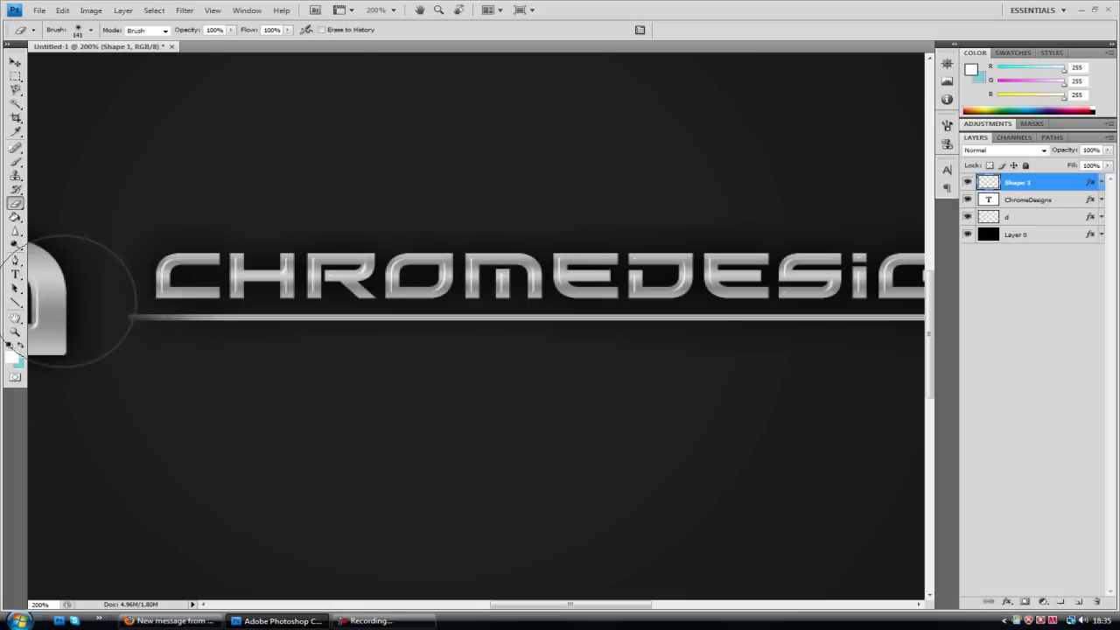
{"action": "left_click_drag", "start_coordinate": [65, 310], "coordinate": [72, 317]}
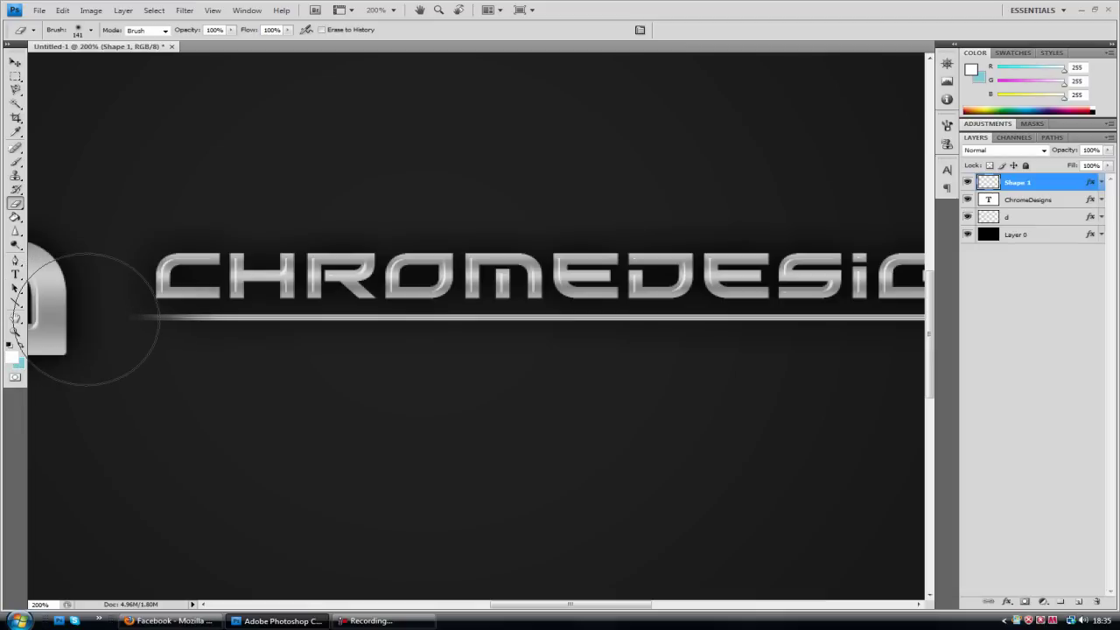
{"action": "left_click_drag", "start_coordinate": [105, 318], "coordinate": [118, 319]}
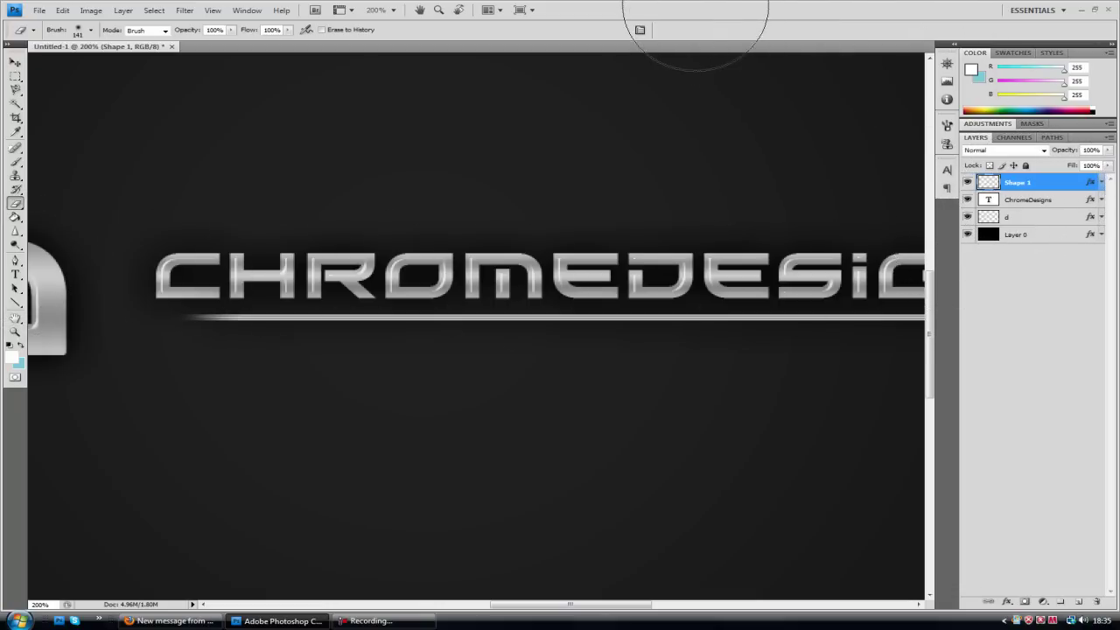
Reselect the Shape 1 layer and softly erase the underline's right end.
{"action": "key", "text": "s"}
{"action": "scroll", "coordinate": [665, 147], "scroll_direction": "right", "scroll_amount": 3}
{"action": "key", "text": "alt+bracketleft"}
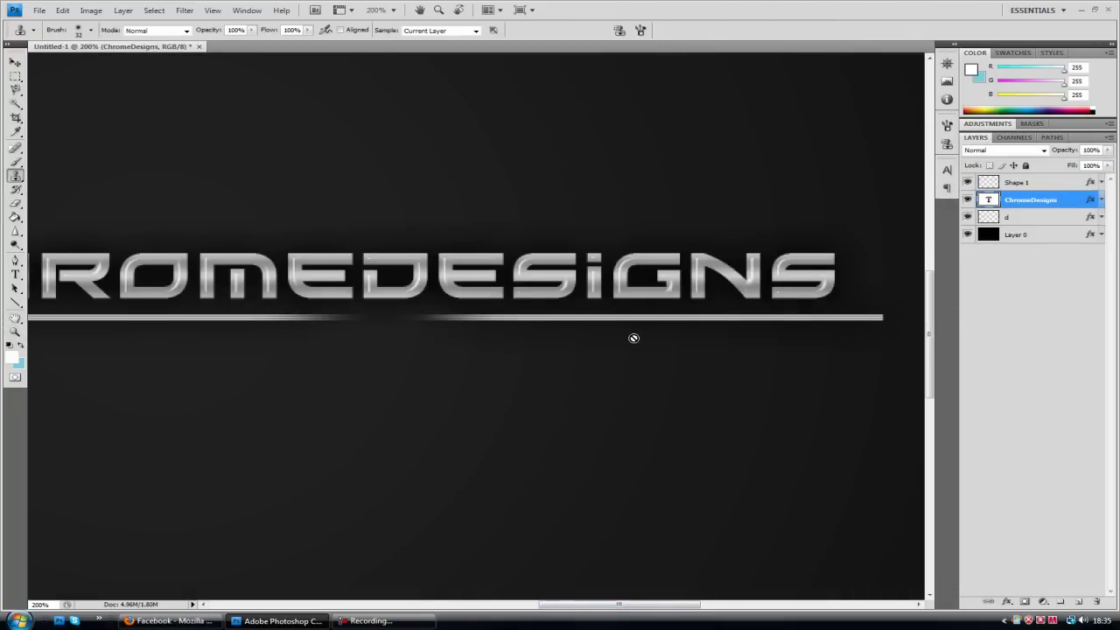
{"action": "key", "text": "alt+bracketright"}
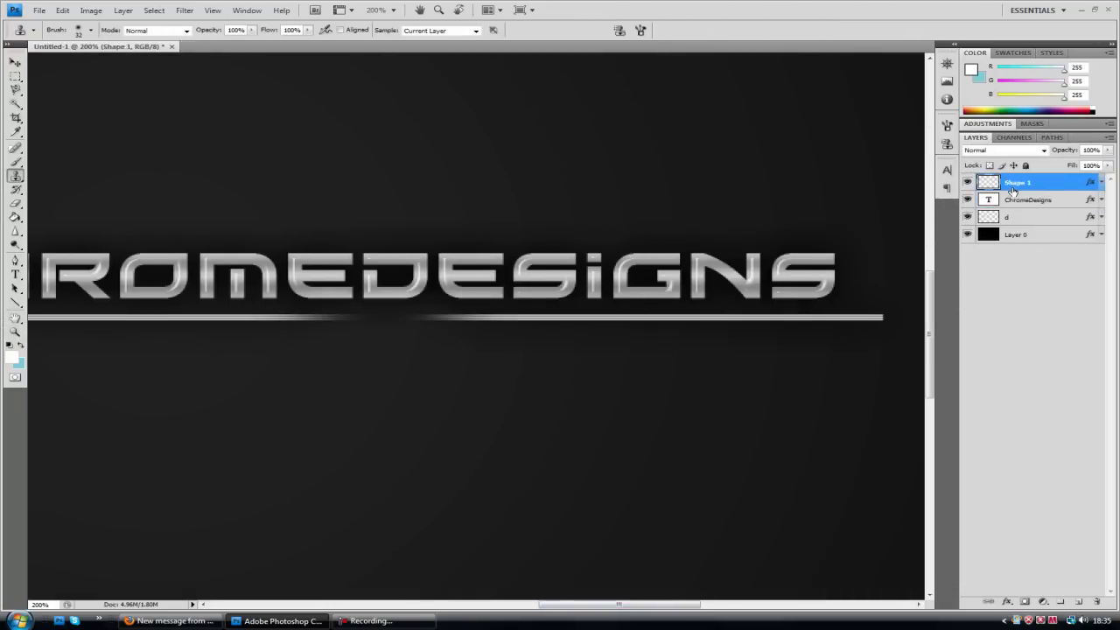
{"action": "left_click", "coordinate": [15, 203]}
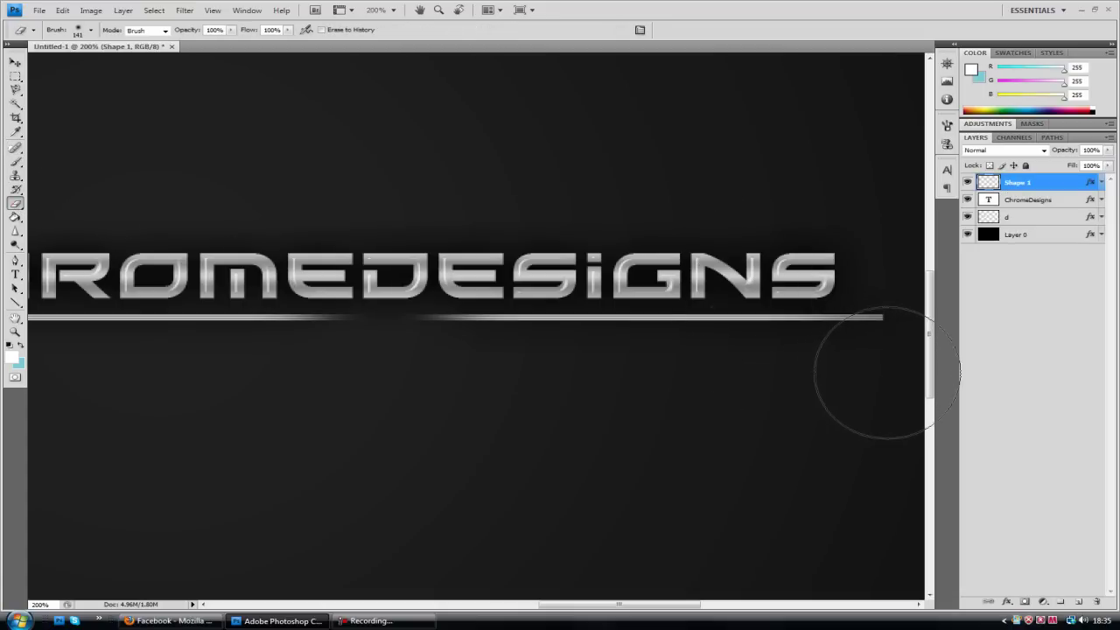
{"action": "mouse_move", "coordinate": [880, 321]}
{"action": "left_mouse_down"}
{"action": "mouse_move", "coordinate": [863, 288]}
{"action": "mouse_move", "coordinate": [872, 231]}
{"action": "left_mouse_up"}
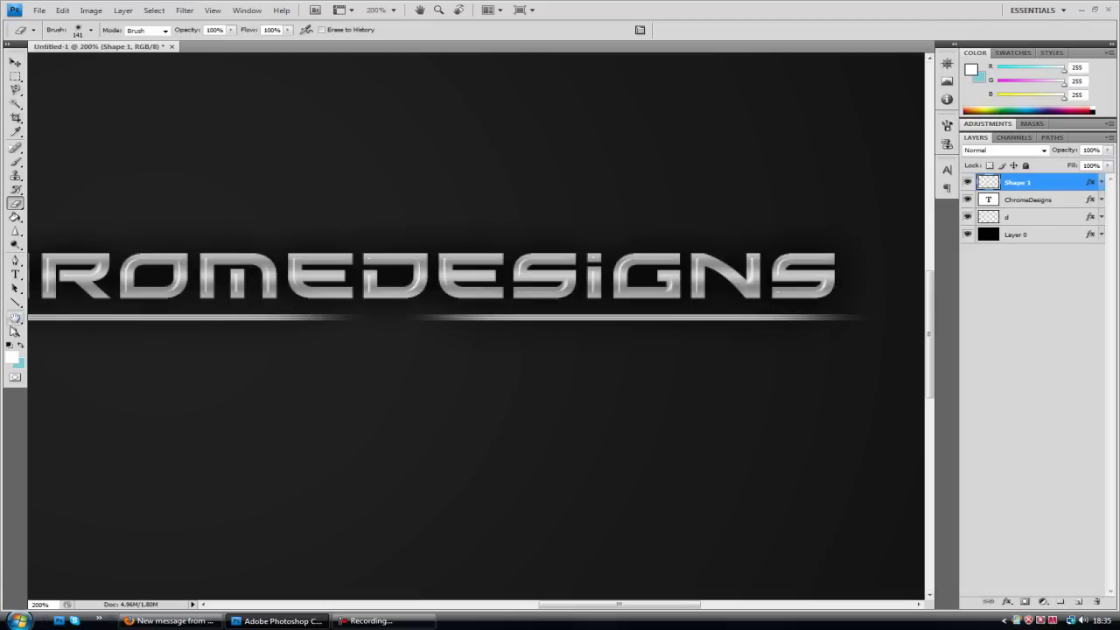
{"action": "left_click", "coordinate": [14, 333]}
Stretch the underline leftward to about 103.4% width with Free Transform.
{"action": "right_click", "coordinate": [170, 293]}
{"action": "left_click", "coordinate": [200, 314]}
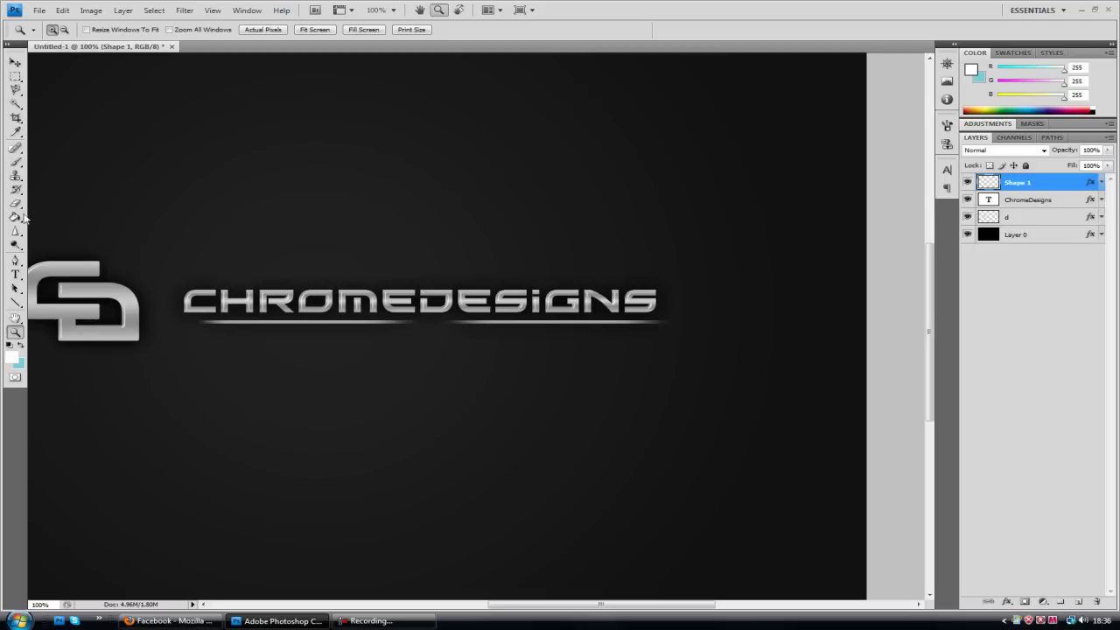
{"action": "key", "text": "v"}
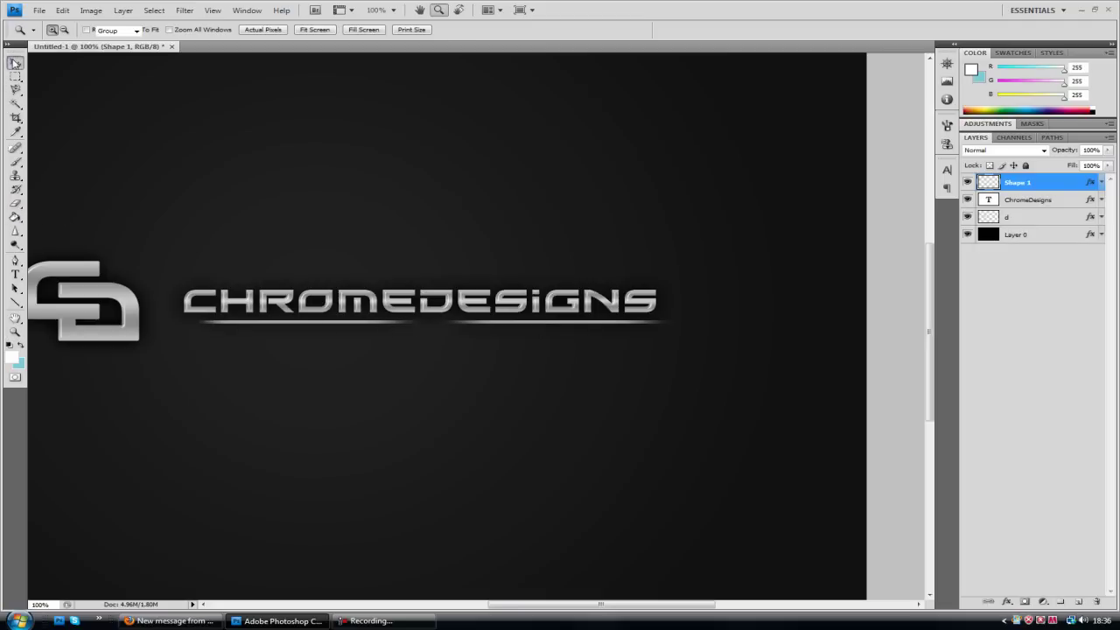
{"action": "left_click", "coordinate": [62, 10]}
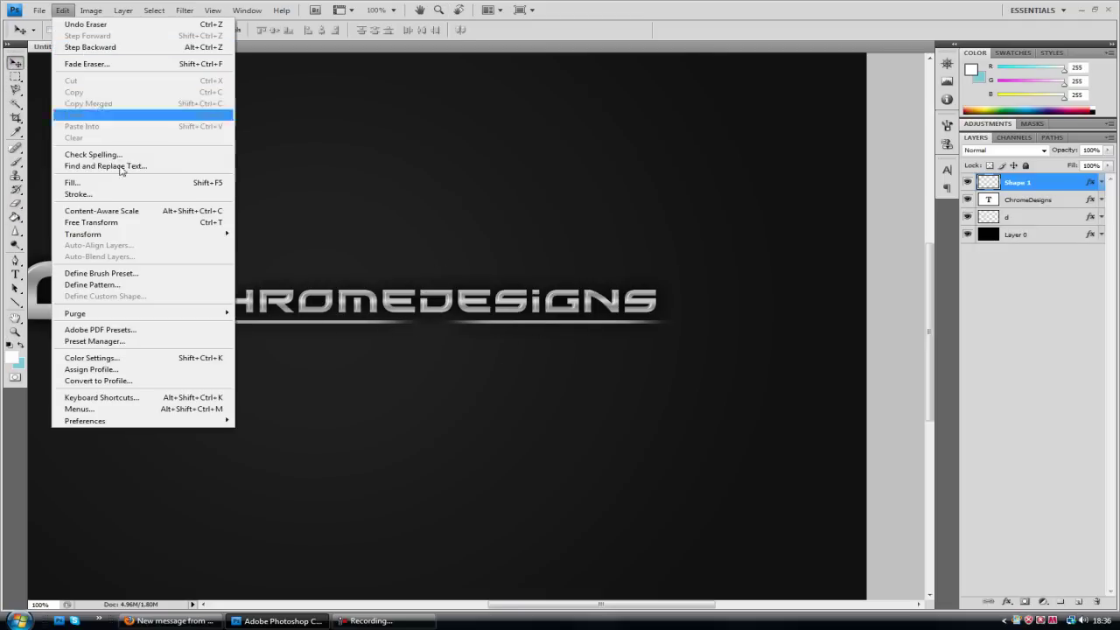
{"action": "left_click", "coordinate": [105, 219]}
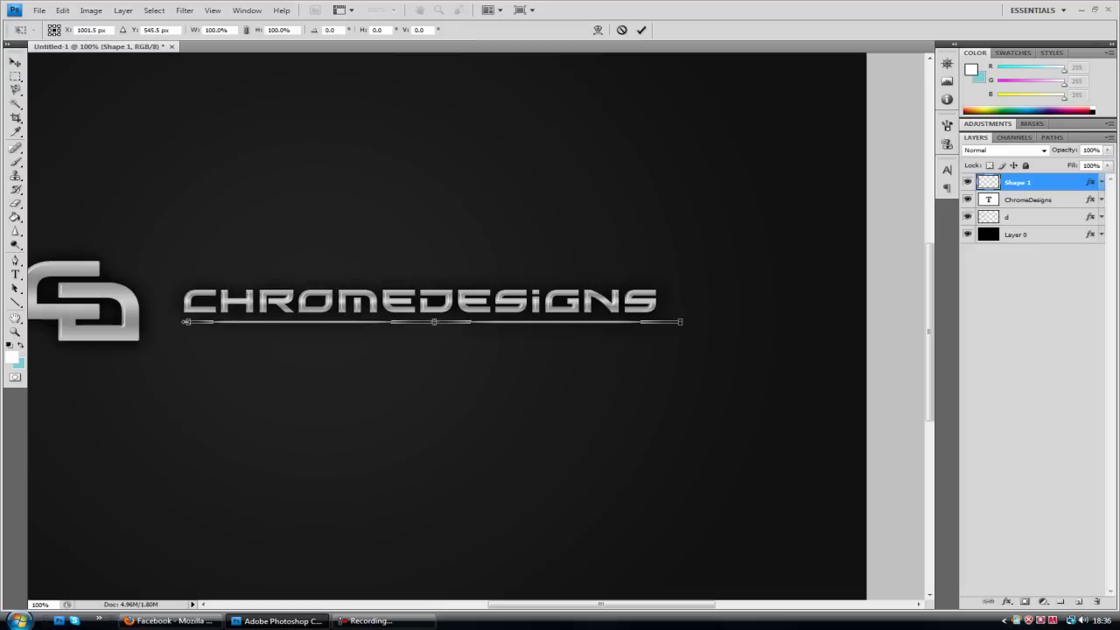
{"action": "left_click_drag", "start_coordinate": [185, 322], "coordinate": [170, 323]}
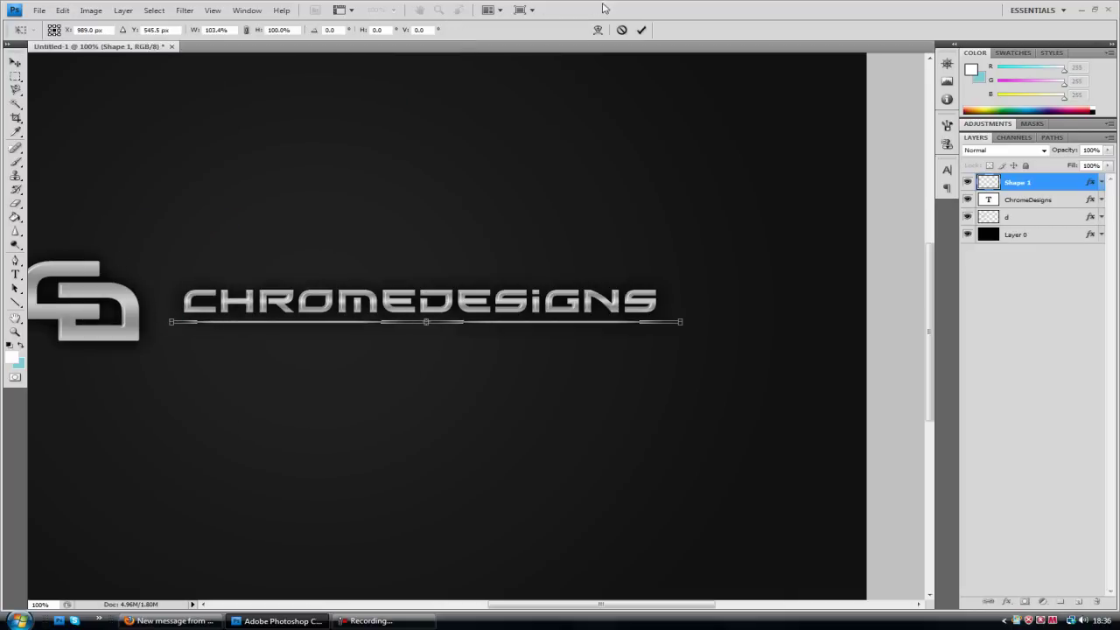
{"action": "left_click", "coordinate": [641, 30]}
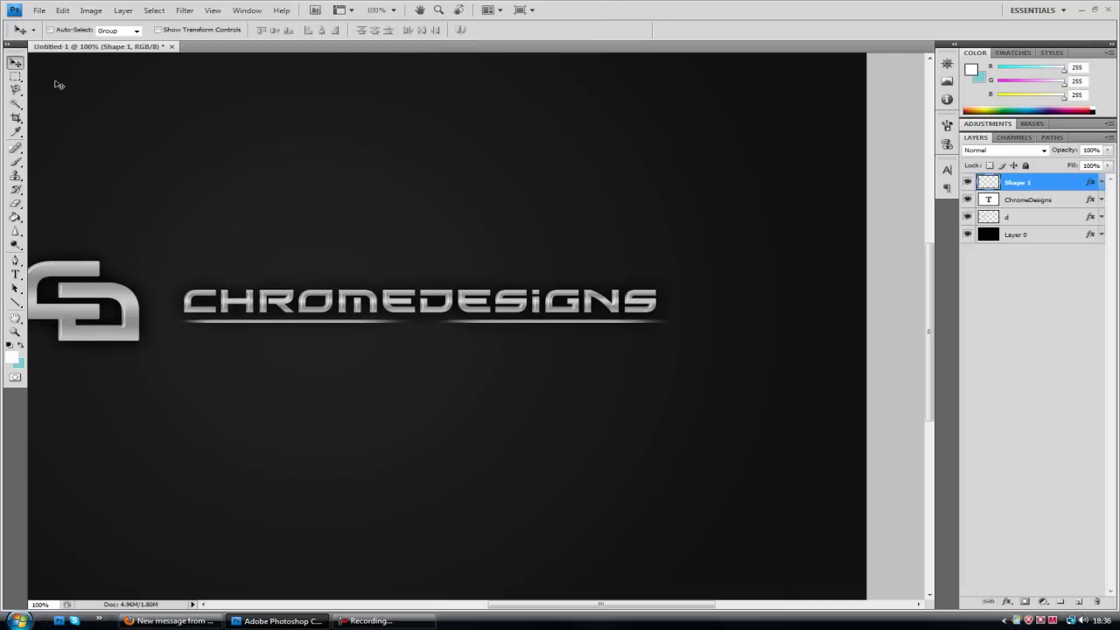
Fit the wallpaper on screen and shift the ChromeDesigns text and underline together slightly left and down.
{"action": "left_click", "coordinate": [15, 331]}
{"action": "right_click", "coordinate": [341, 327]}
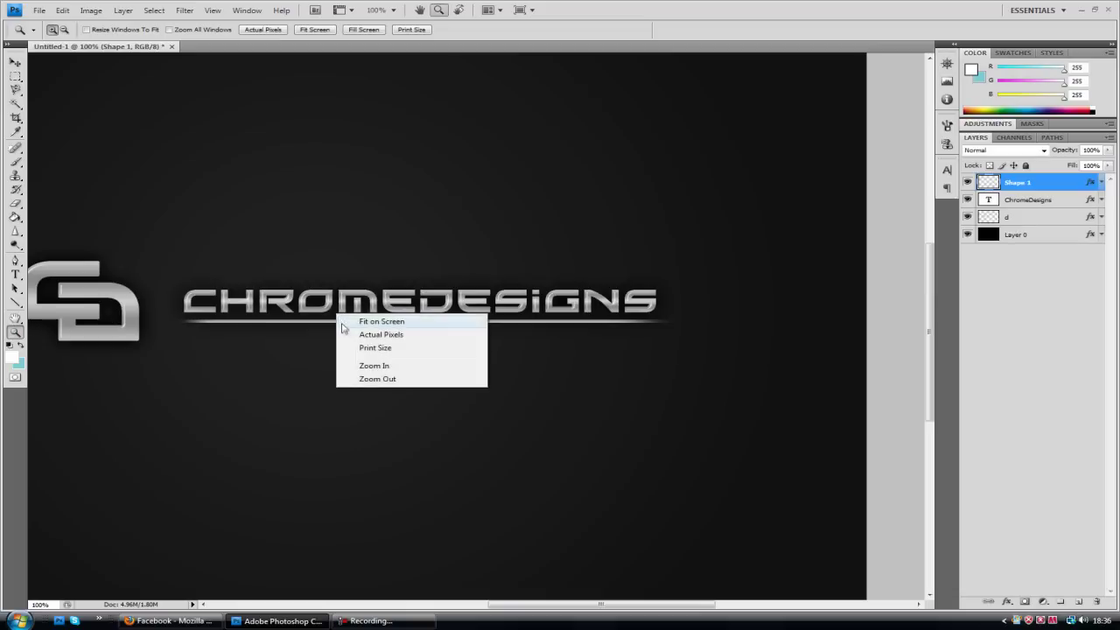
{"action": "left_click", "coordinate": [358, 335]}
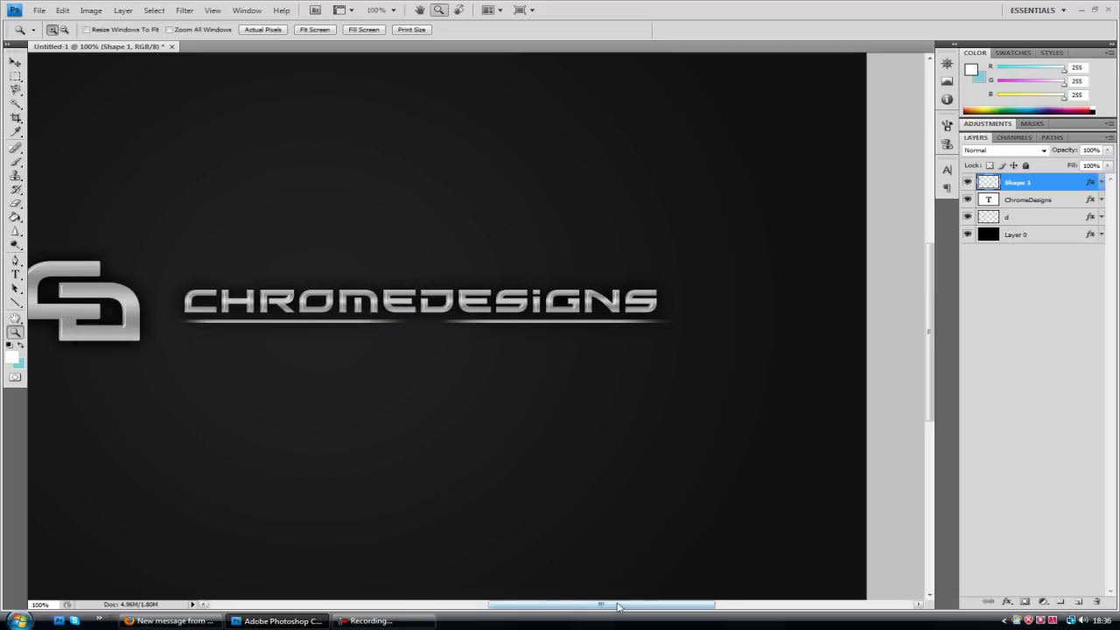
{"action": "left_click_drag", "start_coordinate": [615, 606], "coordinate": [592, 606]}
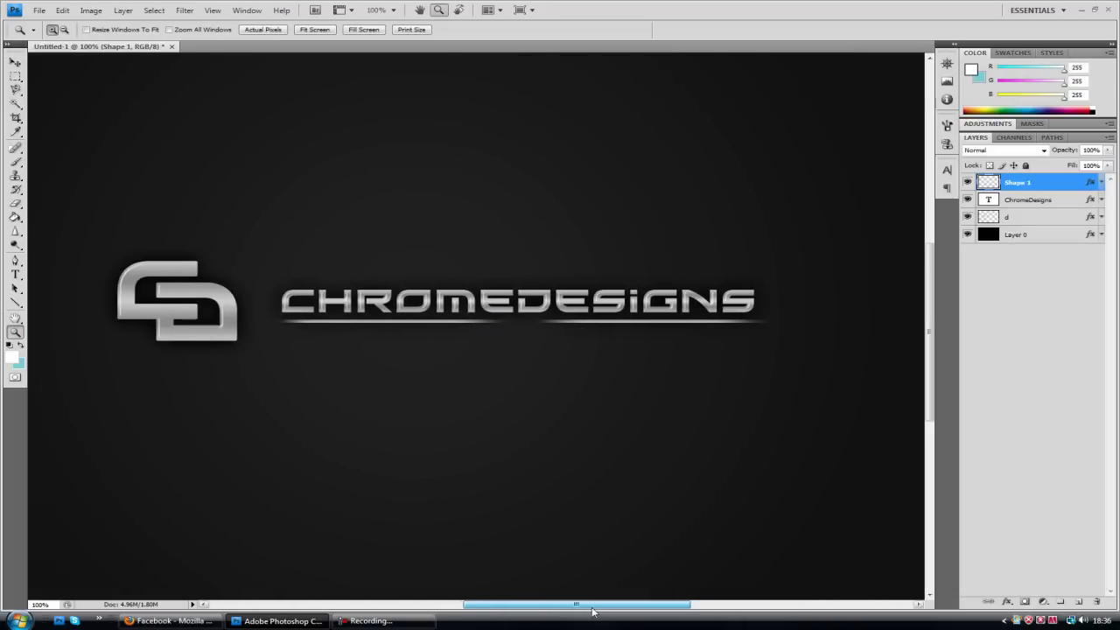
{"action": "right_click", "coordinate": [568, 371]}
{"action": "left_click", "coordinate": [584, 378]}
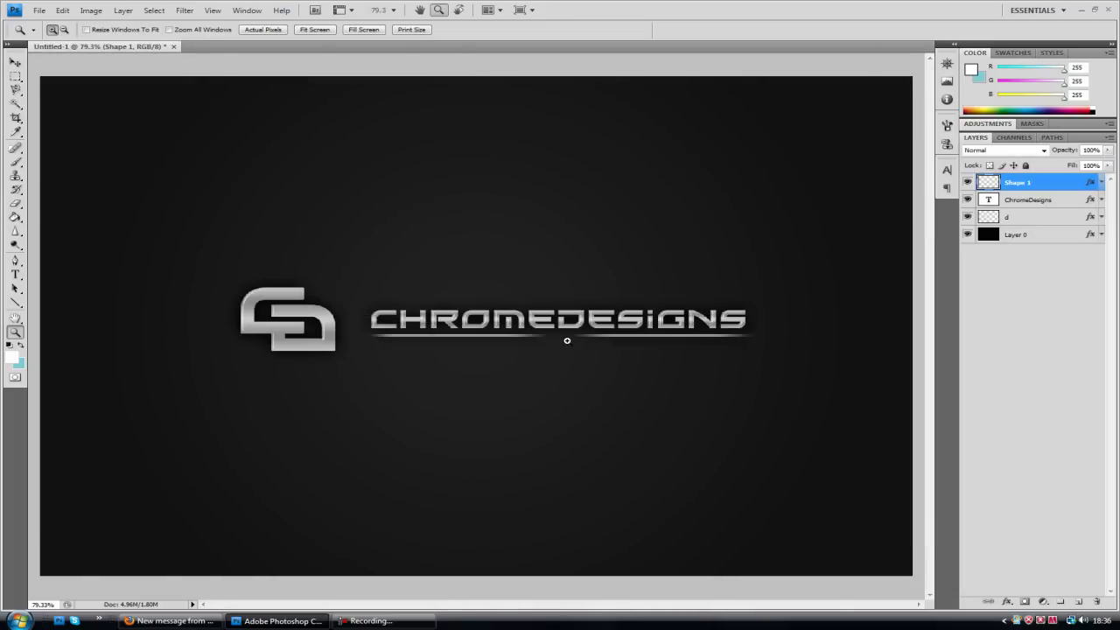
{"action": "key", "text": "alt+bracketleft"}
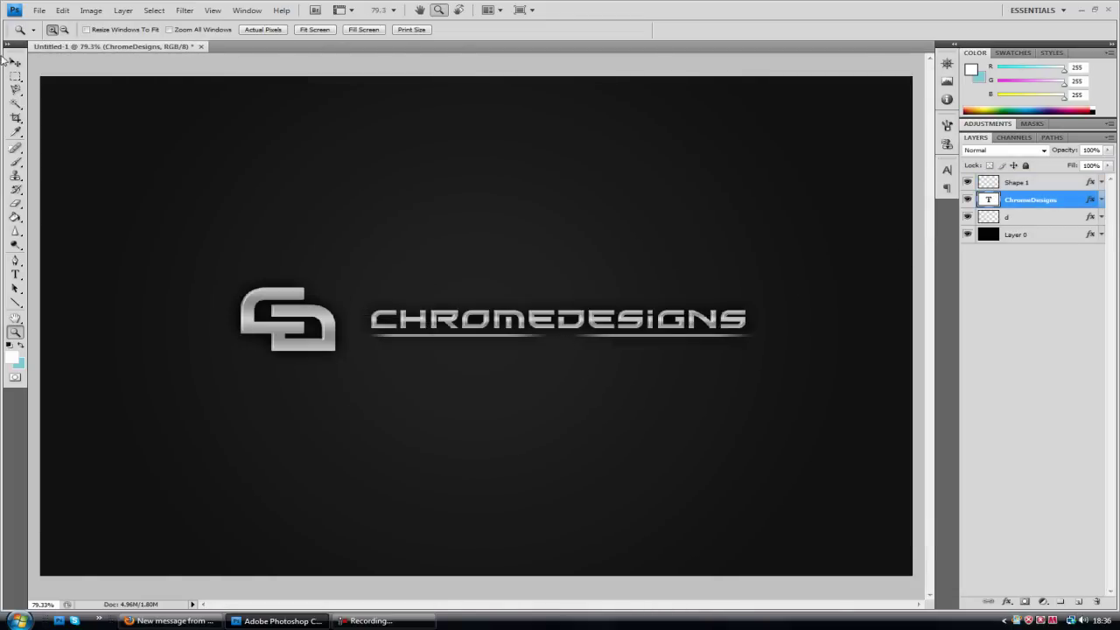
{"action": "key", "text": "v"}
{"action": "left_click", "coordinate": [1038, 184], "text": "shift"}
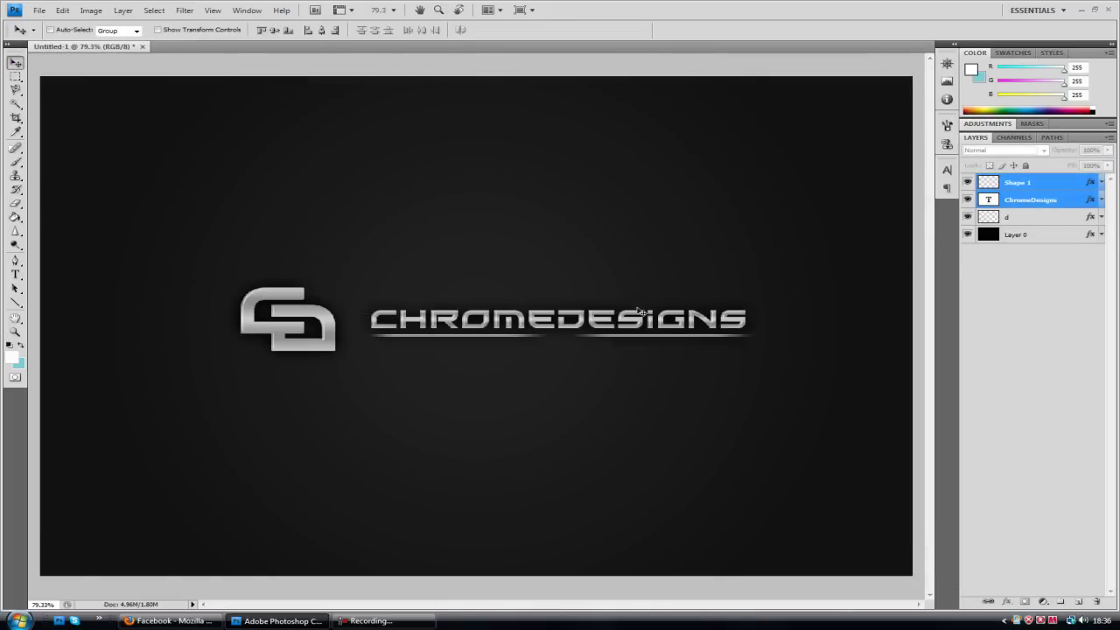
{"action": "left_click_drag", "start_coordinate": [641, 311], "coordinate": [621, 325]}
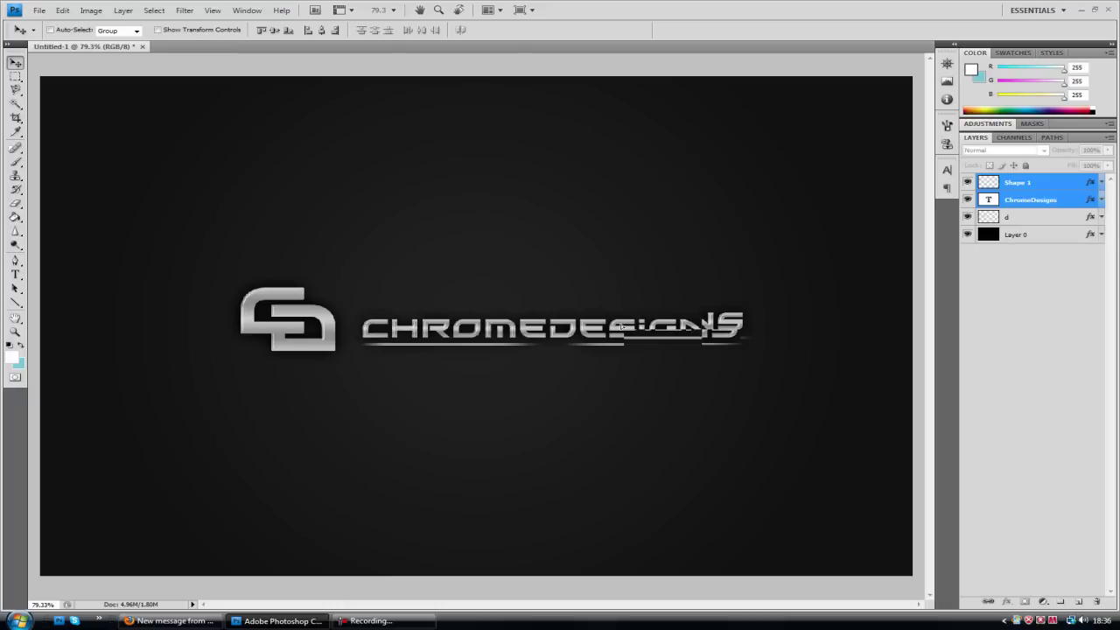
Move the CD monogram down to line up beside the text.
{"action": "left_click", "coordinate": [1041, 218]}
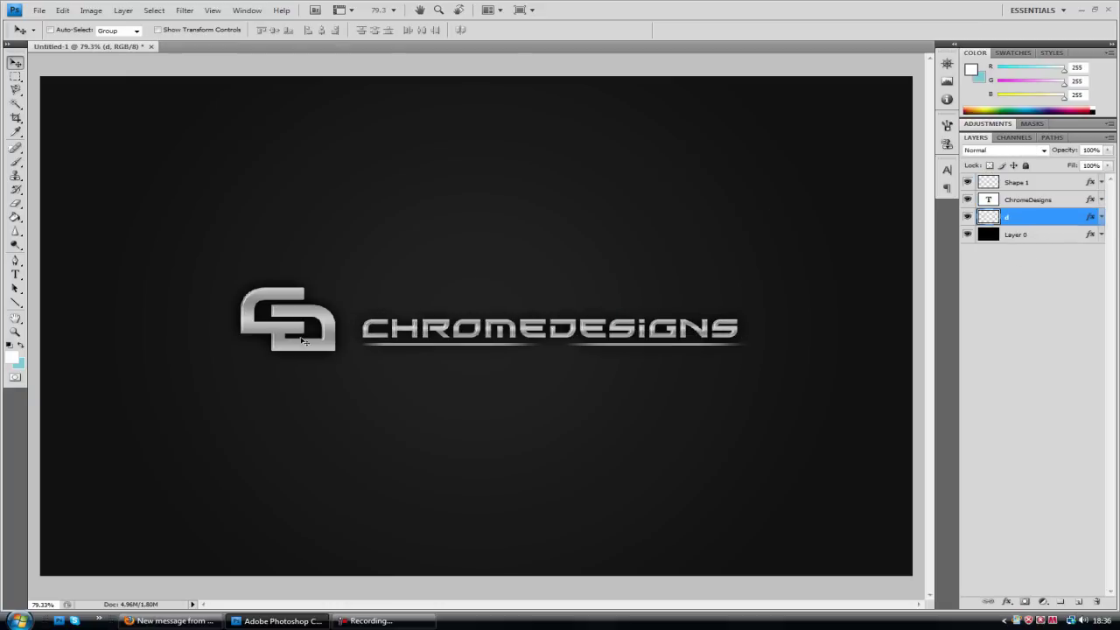
{"action": "left_click_drag", "start_coordinate": [298, 336], "coordinate": [304, 345]}
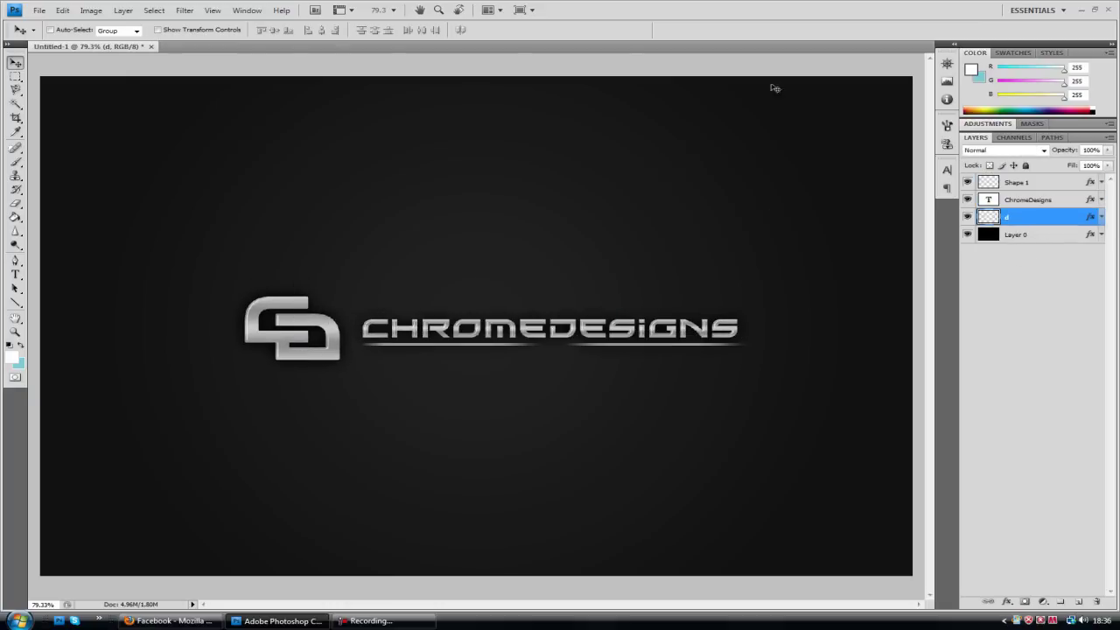
{"action": "left_click", "coordinate": [1028, 239]}
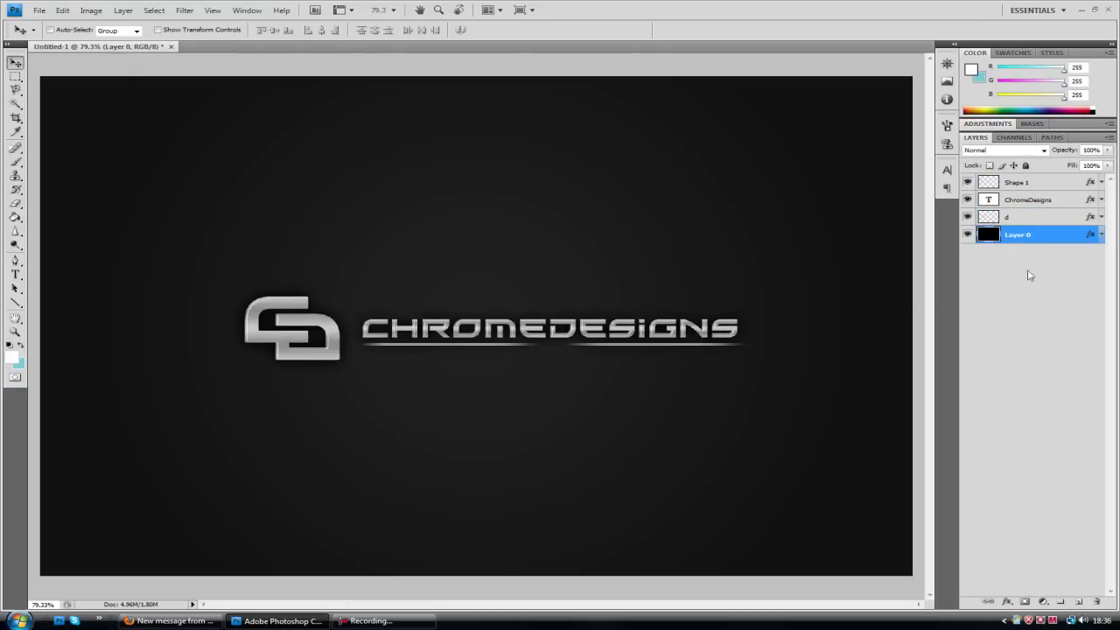
Add a new layer above the background, render clouds, then undo the blue-tinted result.
{"action": "key", "text": "ctrl+shift+alt+n"}
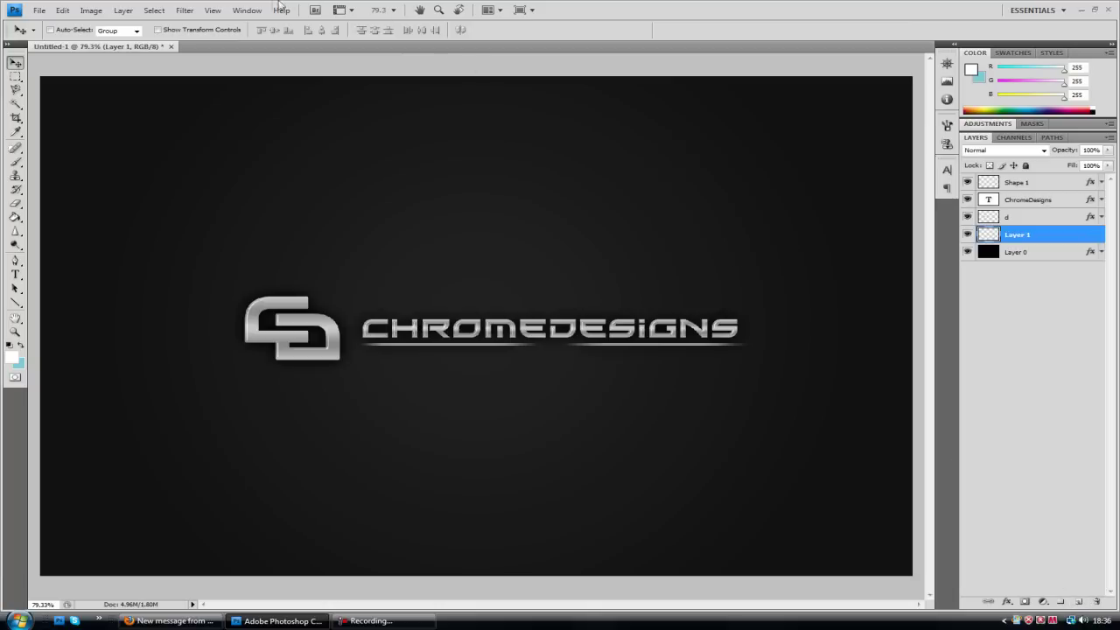
{"action": "left_click", "coordinate": [184, 11]}
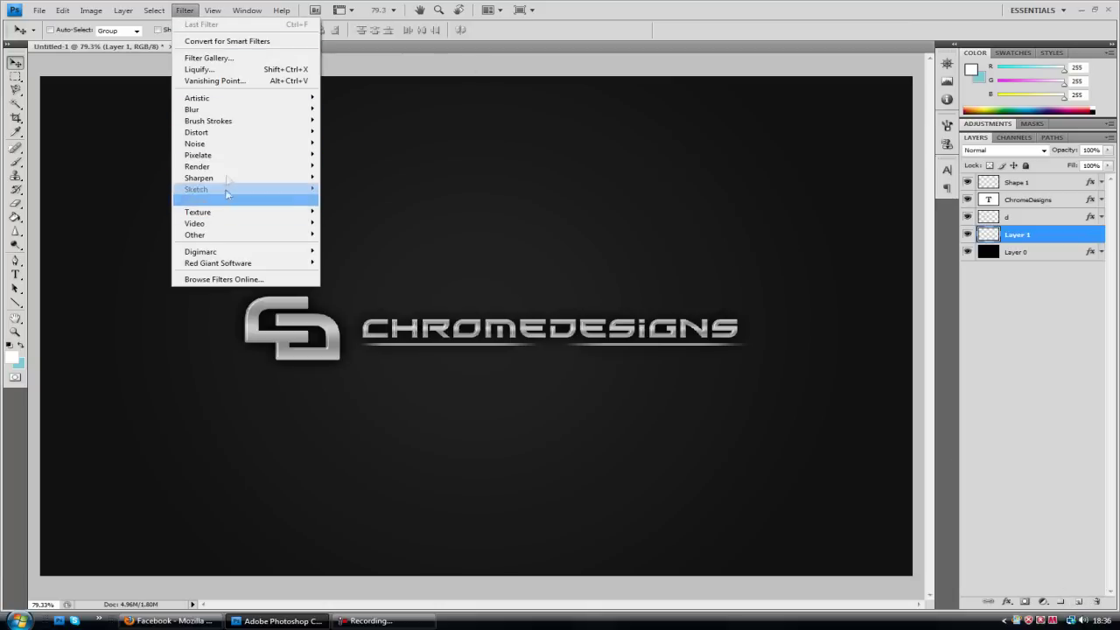
{"action": "mouse_move", "coordinate": [244, 168]}
{"action": "left_click", "coordinate": [366, 166]}
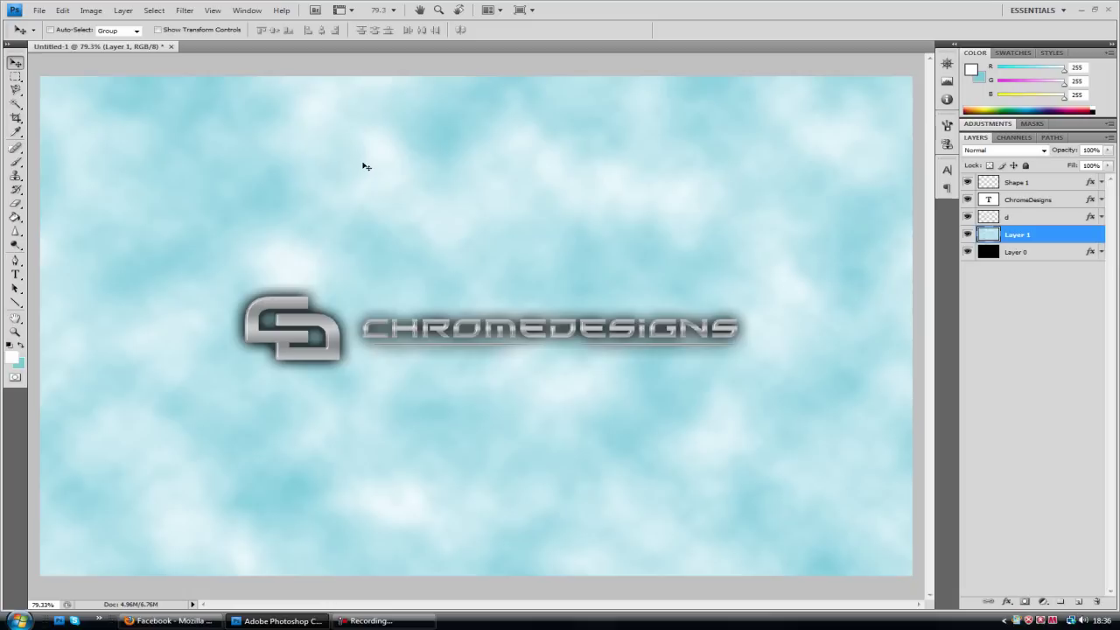
{"action": "key", "text": "ctrl+z"}
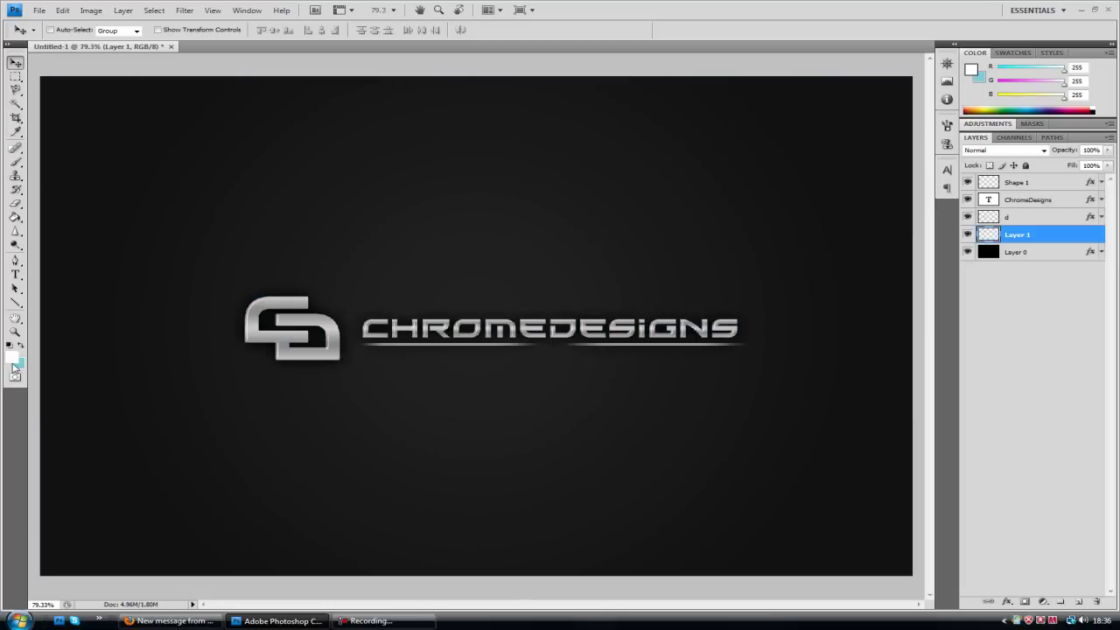
Set the background colour to black and render grey clouds onto Layer 1.
{"action": "left_click", "coordinate": [20, 364]}
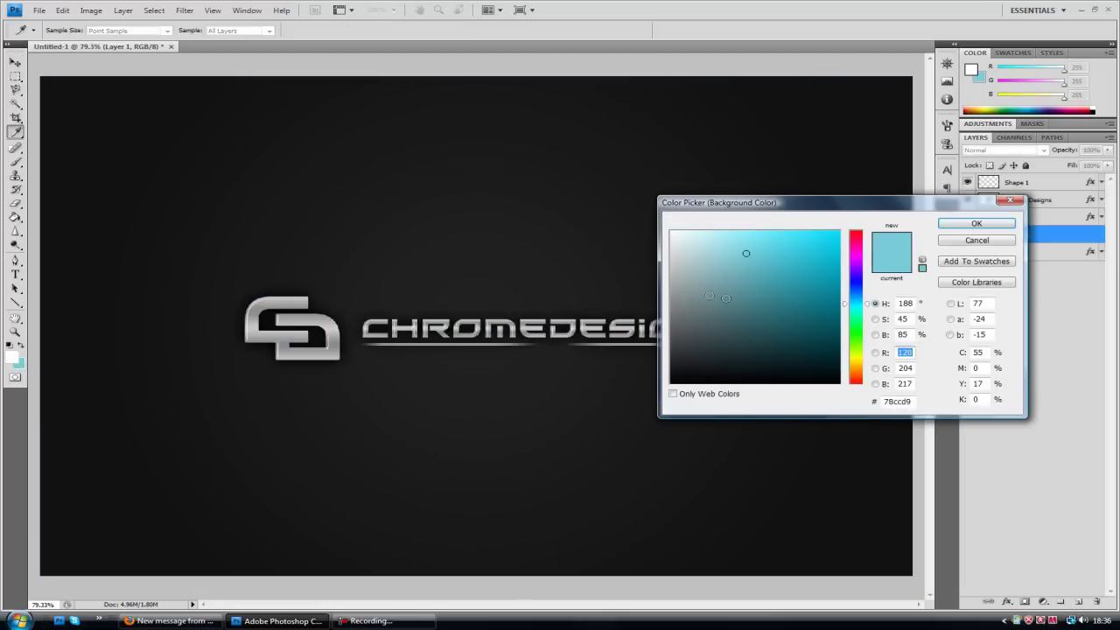
{"action": "left_click", "coordinate": [551, 422]}
{"action": "left_click", "coordinate": [989, 224]}
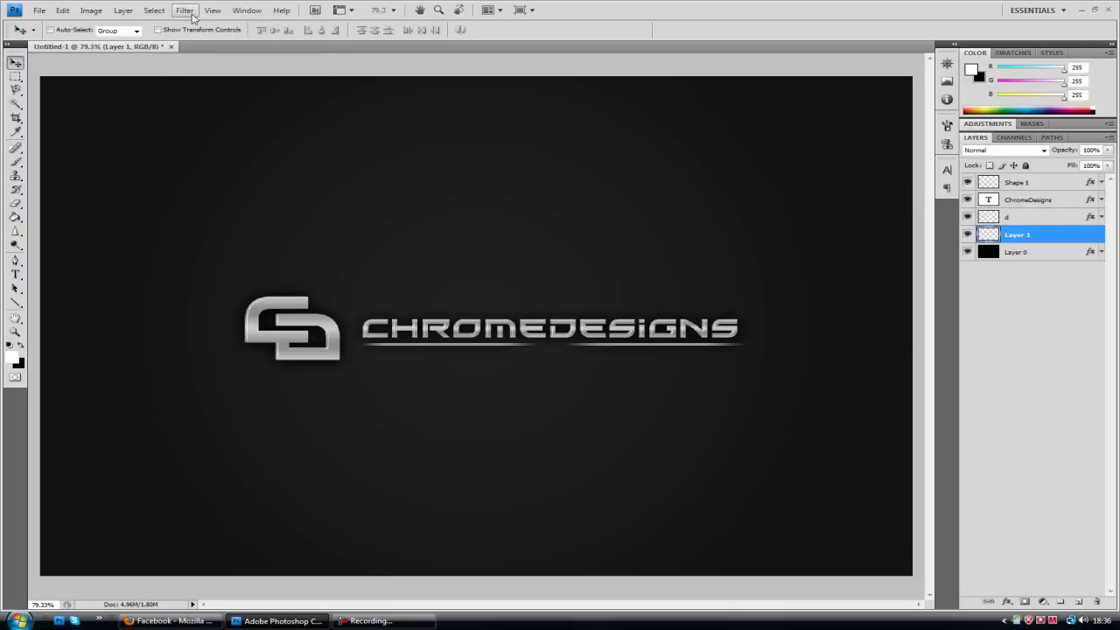
{"action": "left_click", "coordinate": [184, 10]}
{"action": "mouse_move", "coordinate": [210, 160]}
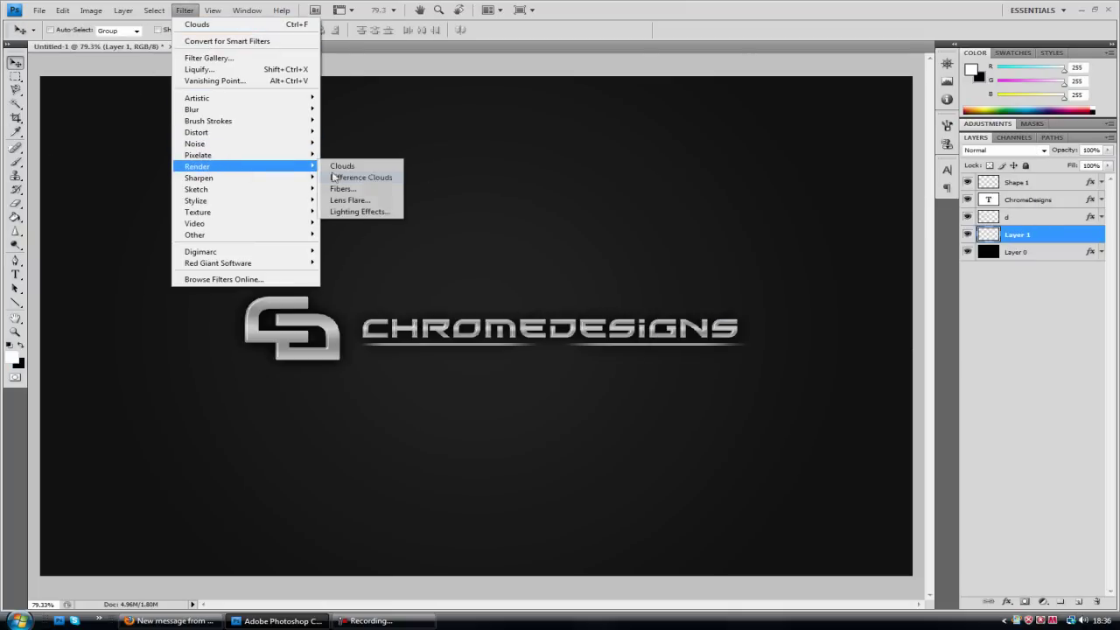
{"action": "left_click", "coordinate": [348, 168]}
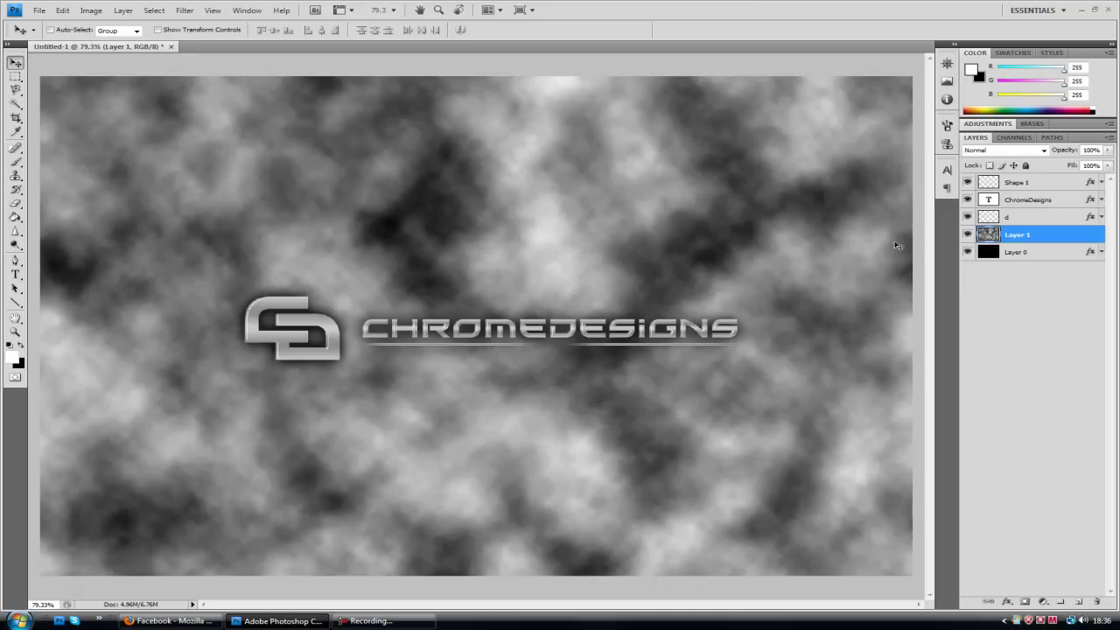
Switch the clouds layer's blend mode from Screen to Overlay and lower its opacity to 37%.
{"action": "left_click", "coordinate": [1023, 150]}
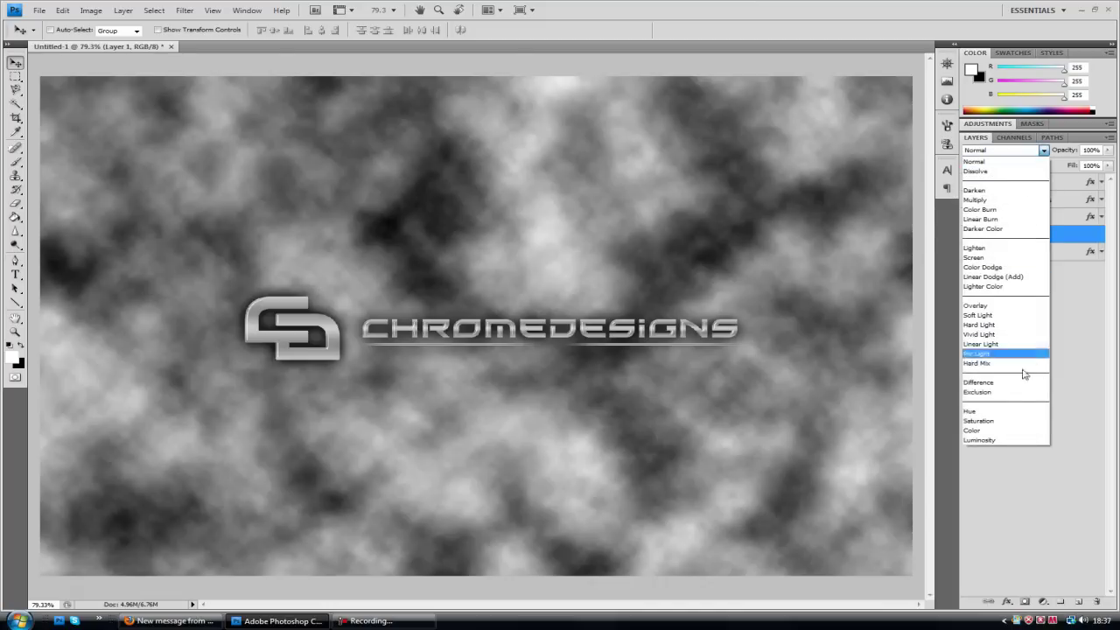
{"action": "left_click", "coordinate": [978, 259]}
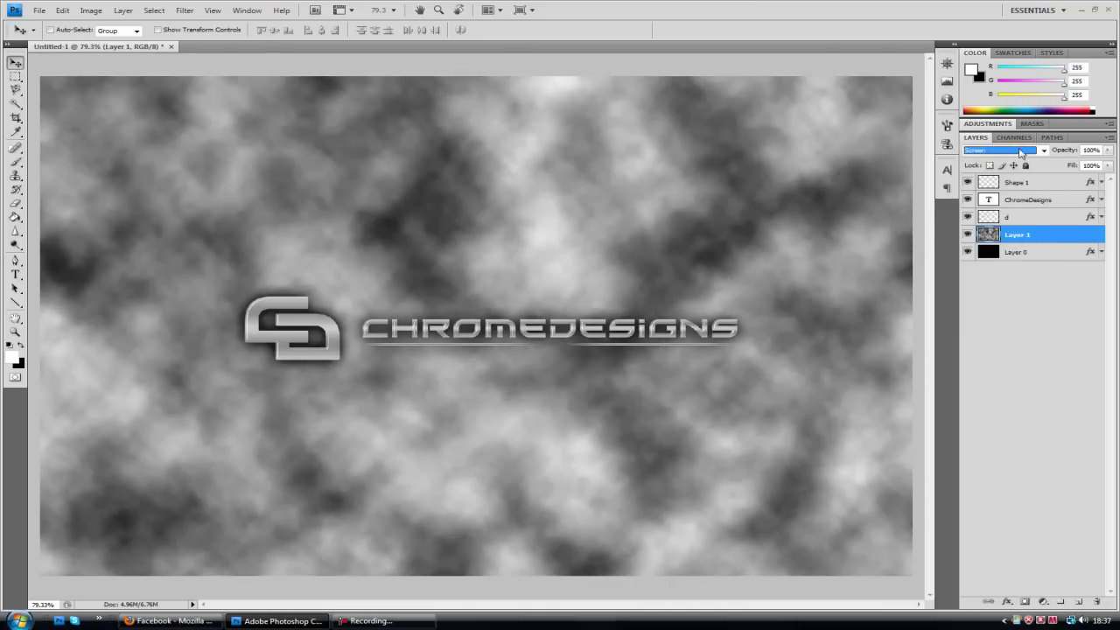
{"action": "left_click", "coordinate": [1019, 151]}
{"action": "left_click", "coordinate": [993, 311]}
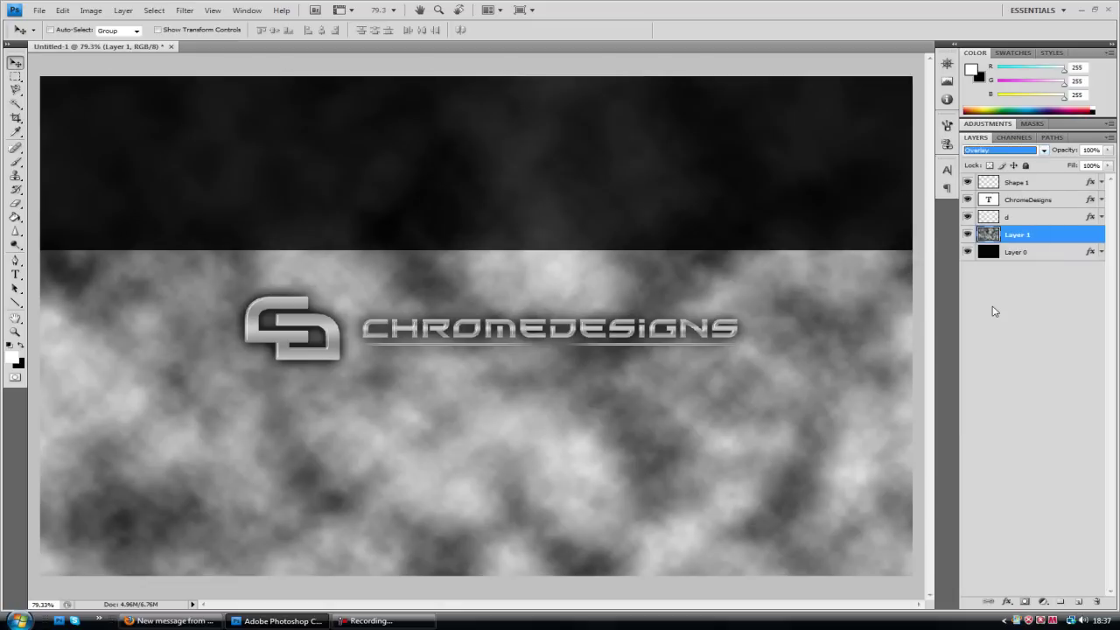
{"action": "left_click", "coordinate": [1107, 150]}
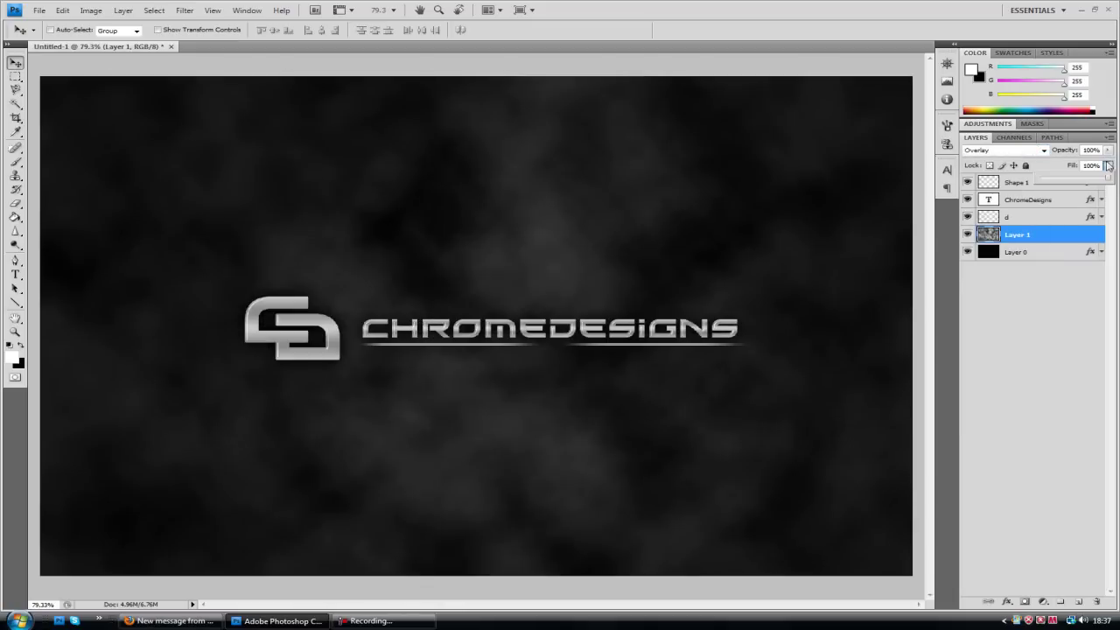
{"action": "left_click_drag", "start_coordinate": [1102, 163], "coordinate": [1067, 175]}
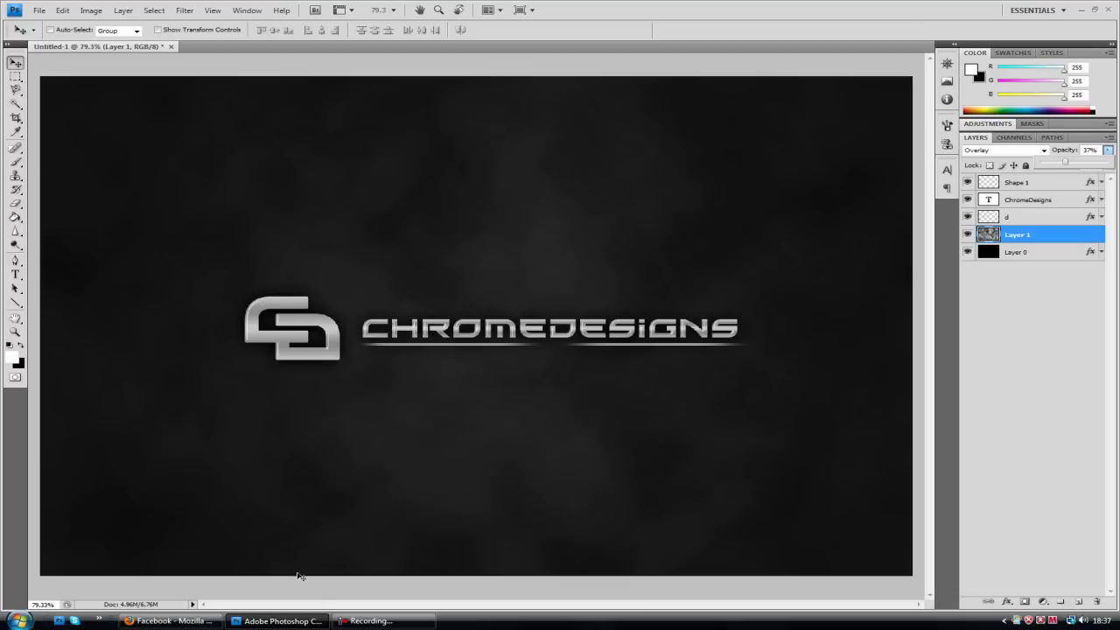
{"action": "mouse_move", "coordinate": [381, 625]}
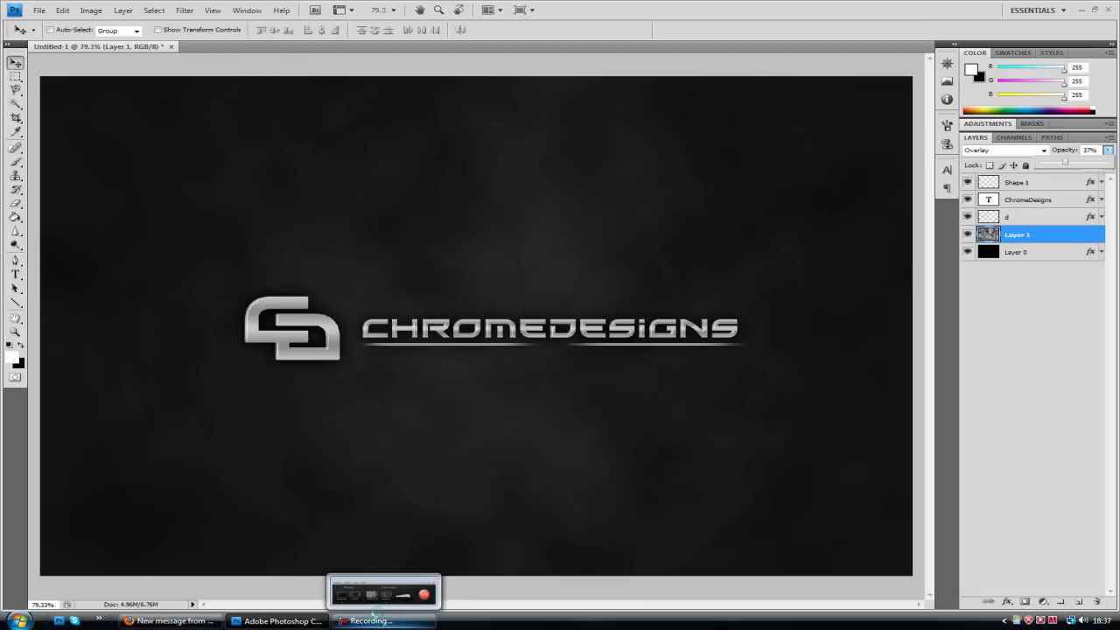